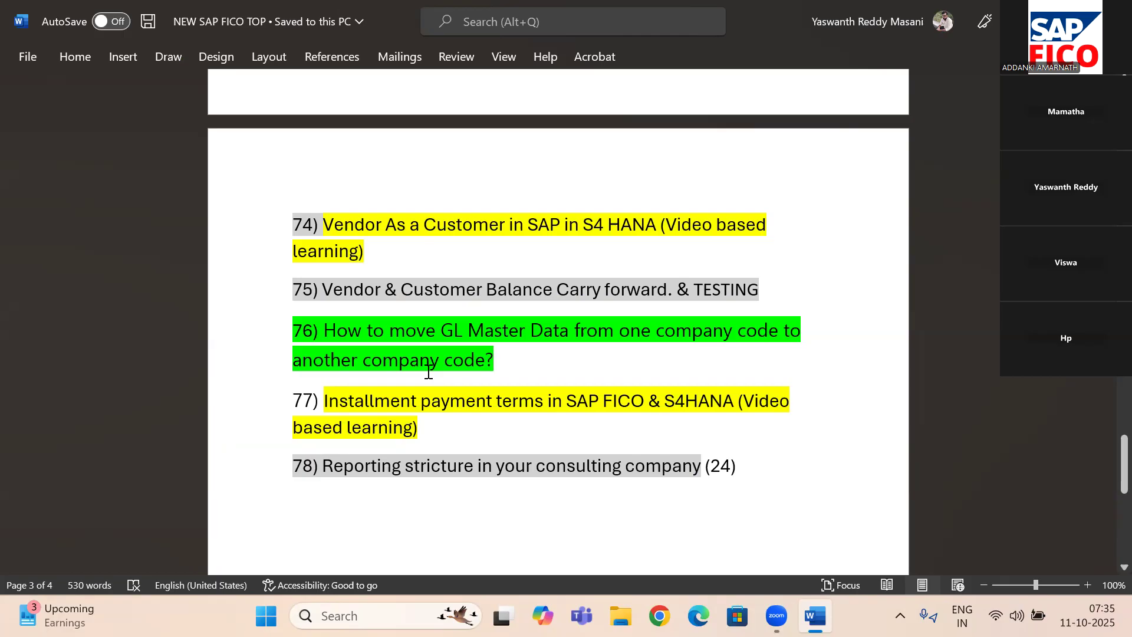
- Close the Word document and open the logon screen of the SAP connection from SAP Logon
{"action": "key", "text": "alt+F4"}
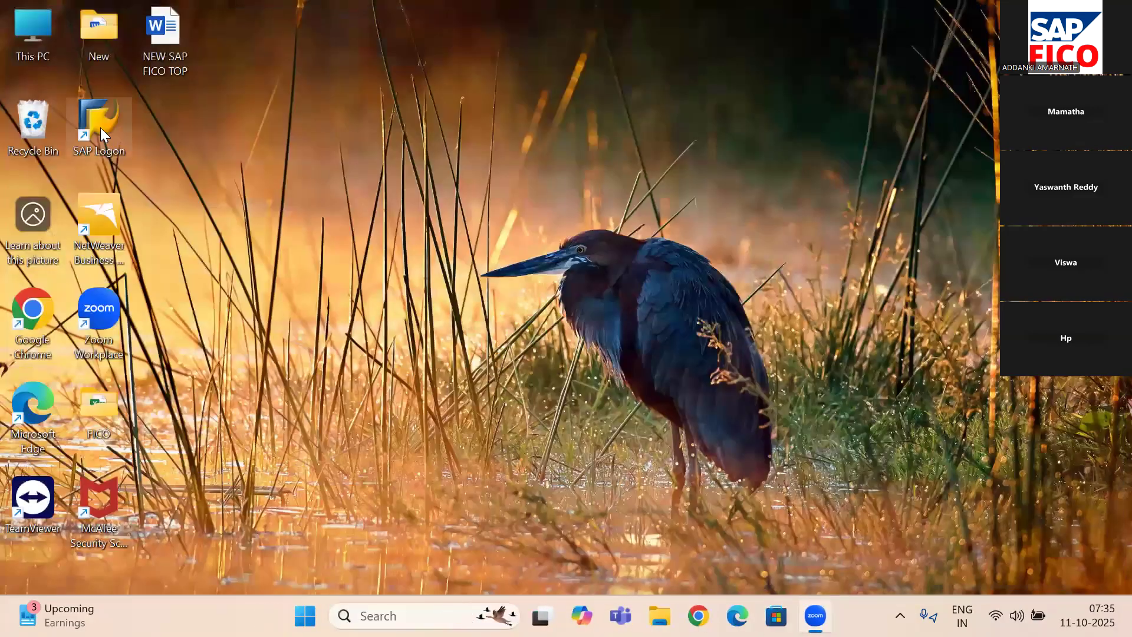
{"action": "double_click", "coordinate": [100, 128]}
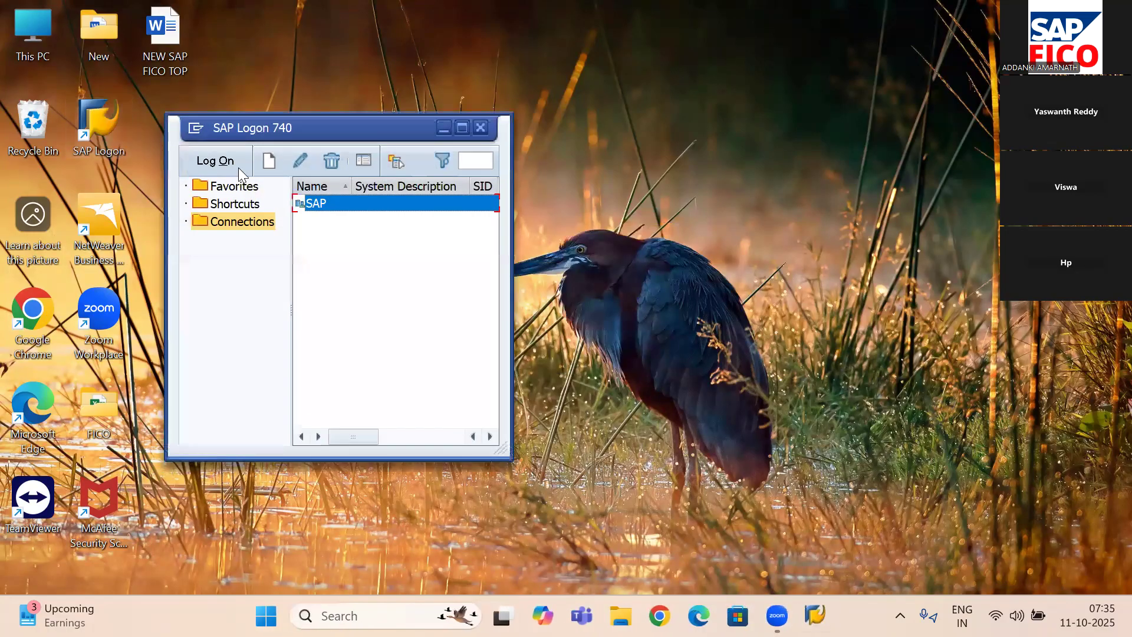
{"action": "double_click", "coordinate": [366, 205]}
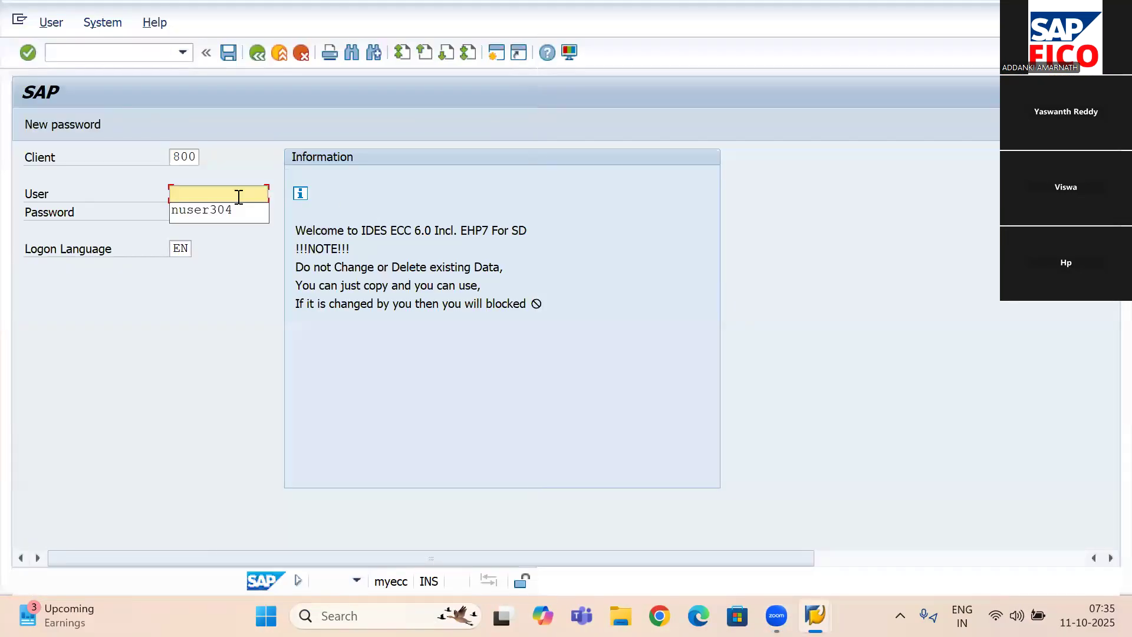
- Log on to client 800 with the suggested user name and the account password
{"action": "key", "text": "Return"}
{"action": "key", "text": "Tab"}
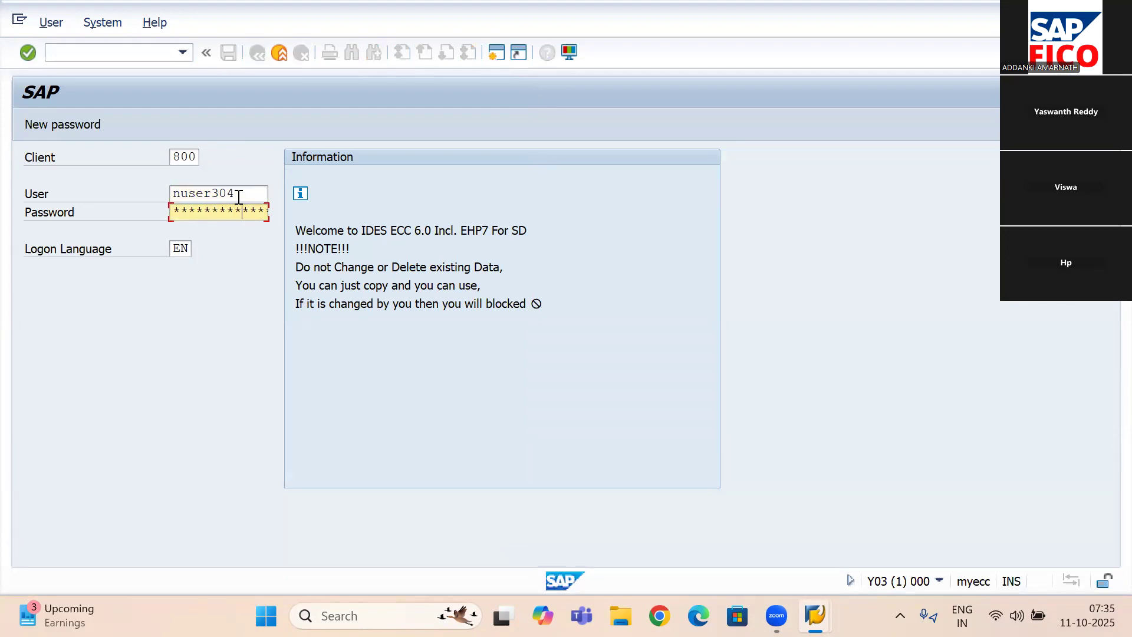
{"action": "key", "text": "Return"}
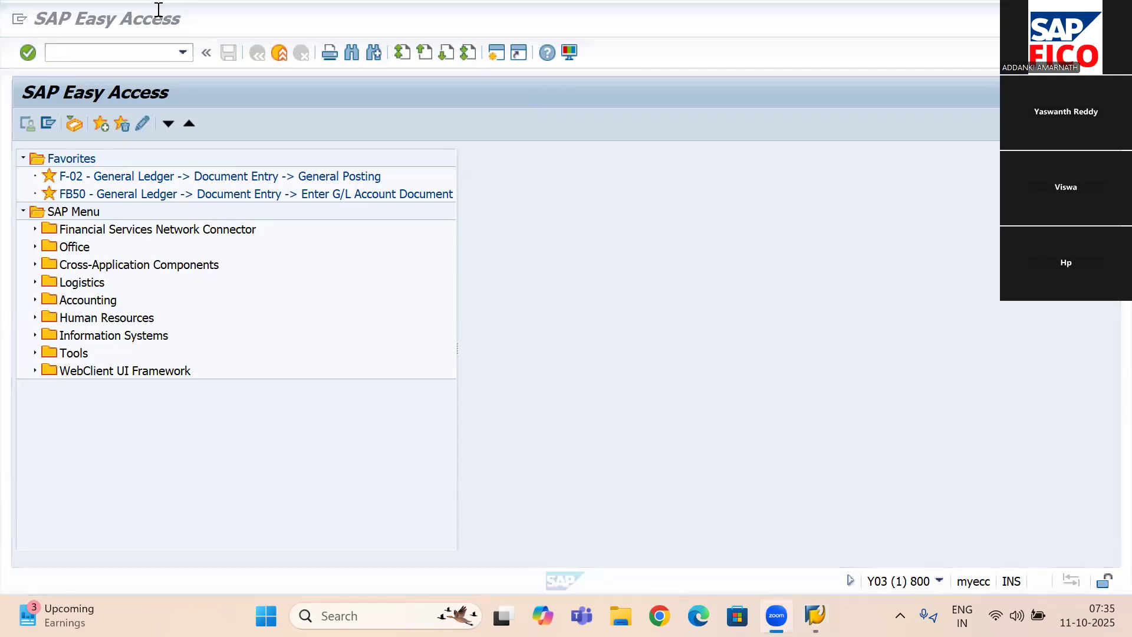
- Open transaction FS00 to view the central G/L account maintenance of company code 4444
{"action": "left_click", "coordinate": [135, 53]}
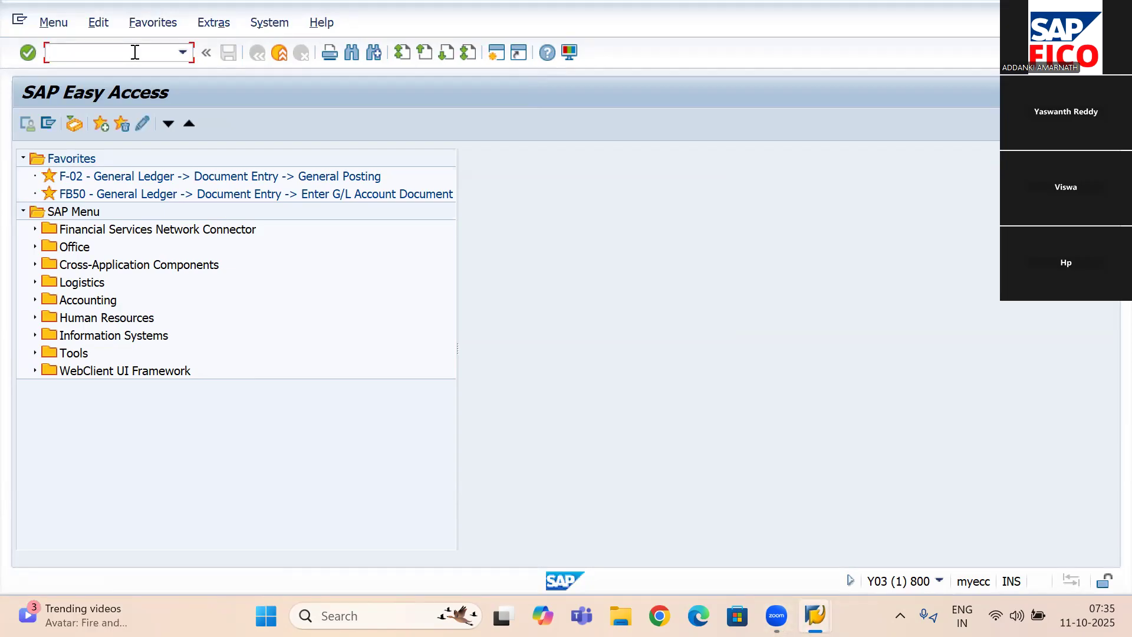
{"action": "type", "text": "/nfs00"}
{"action": "key", "text": "Return"}
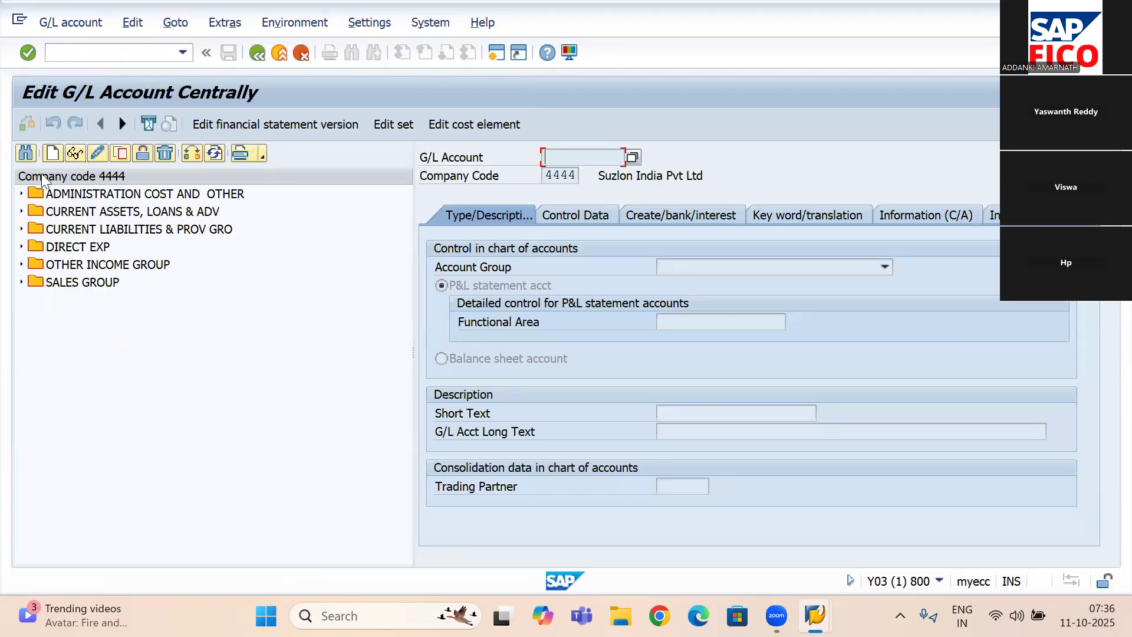
- Leave G/L account maintenance for the start screen and open the general table display with transaction SE16N
{"action": "left_click", "coordinate": [111, 52]}
{"action": "type", "text": "/n"}
{"action": "key", "text": "Return"}
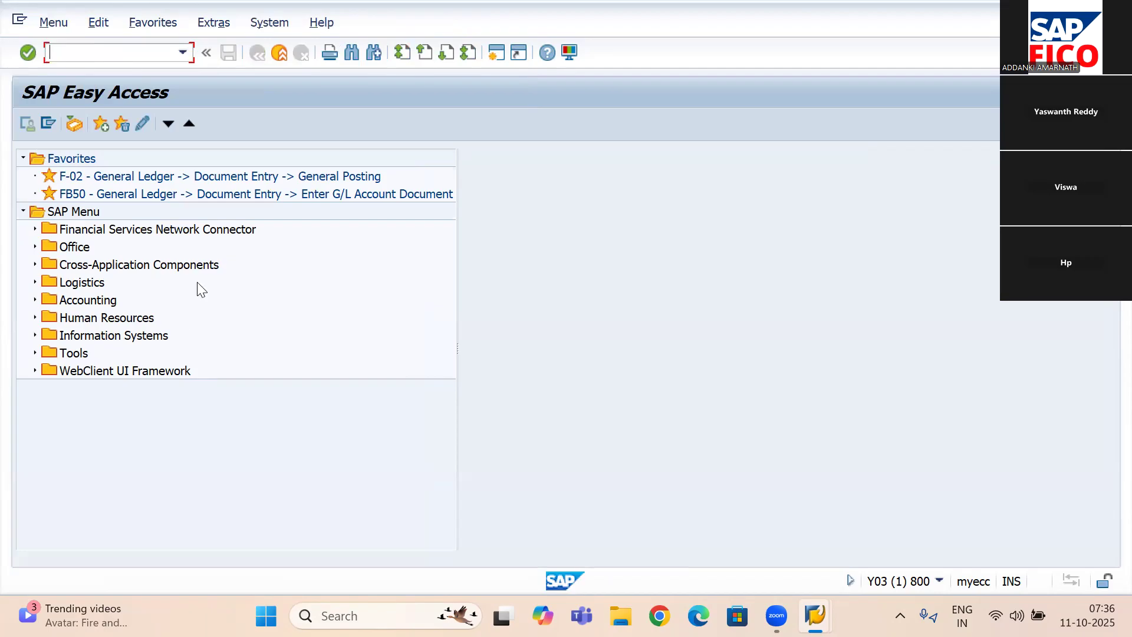
{"action": "type", "text": "se16n"}
{"action": "key", "text": "Return"}
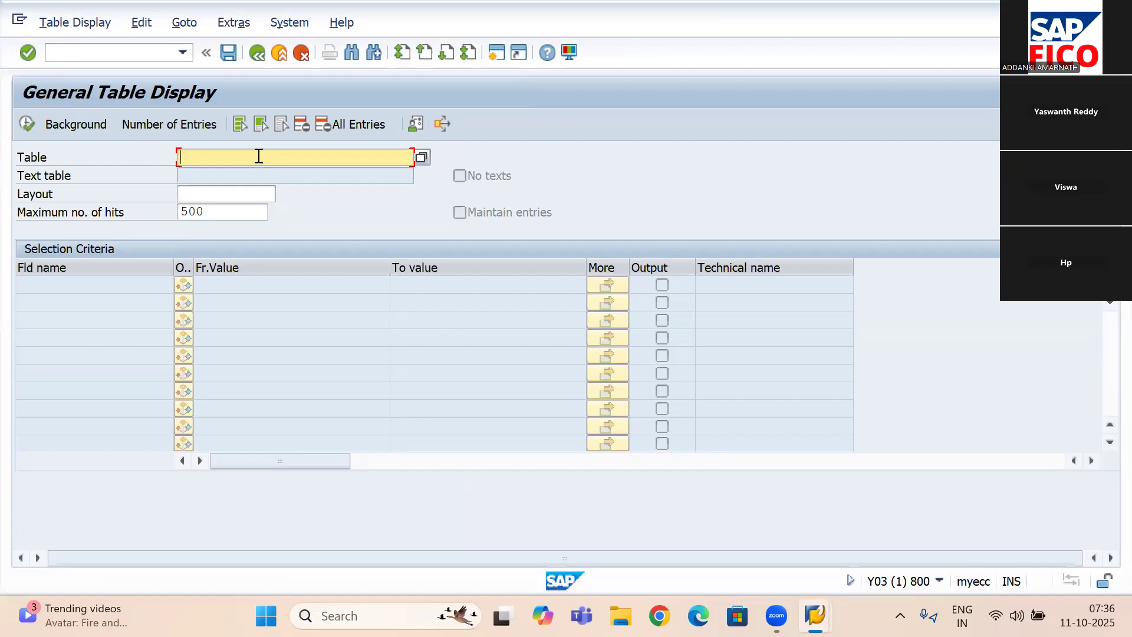
- Load table SKB1, the company code G/L account master, into the table display
{"action": "type", "text": "skba"}
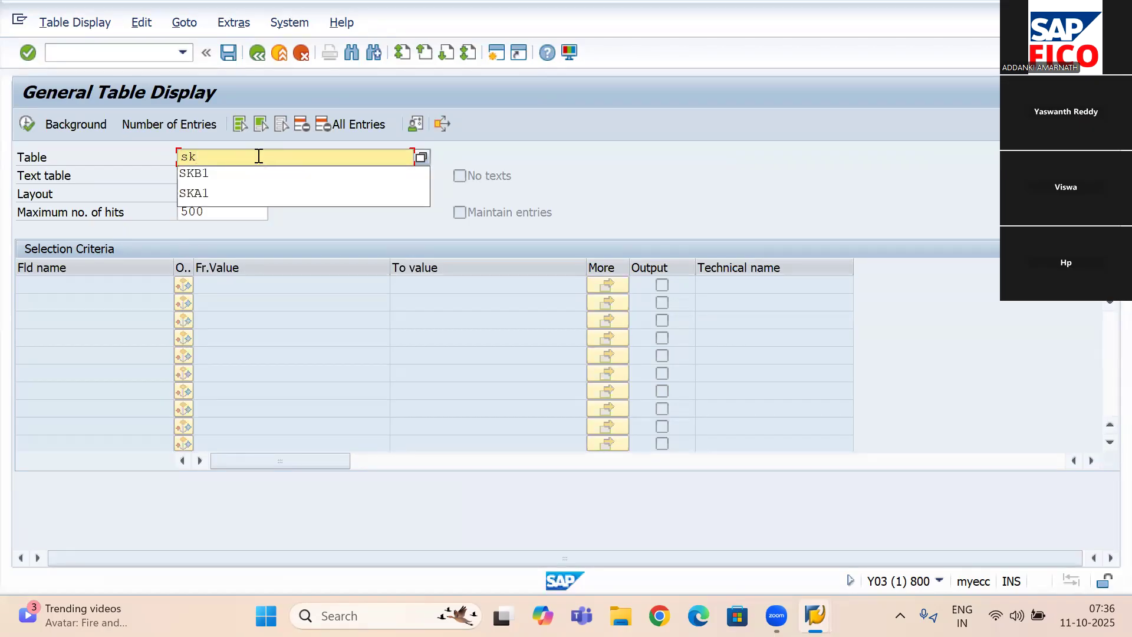
{"action": "key", "text": "BackSpace"}
{"action": "type", "text": "1"}
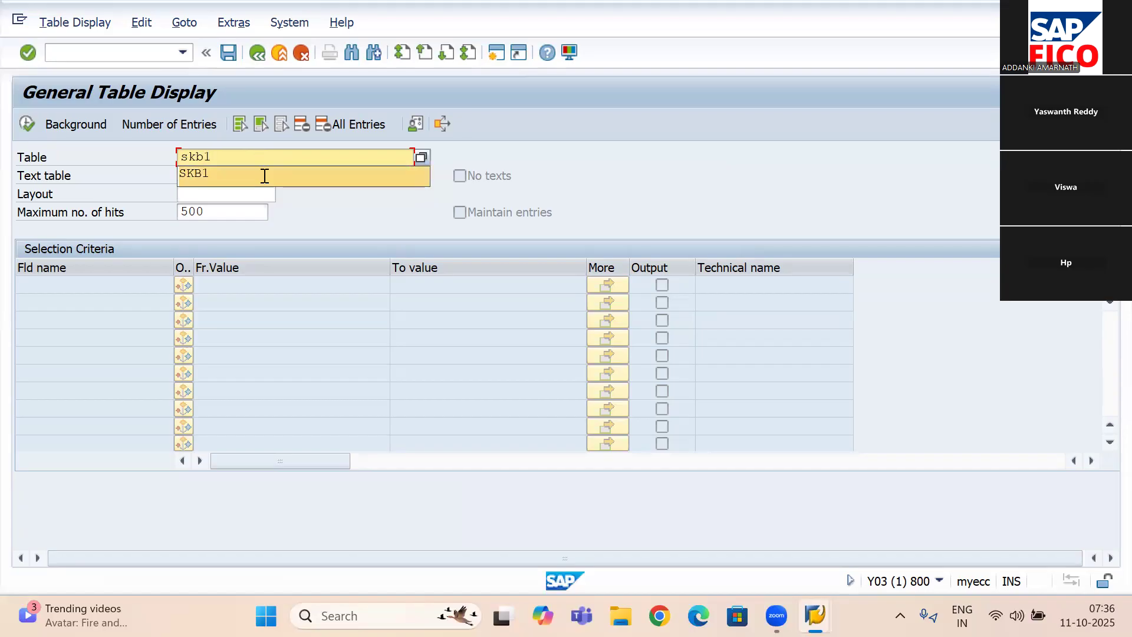
{"action": "left_click", "coordinate": [263, 174]}
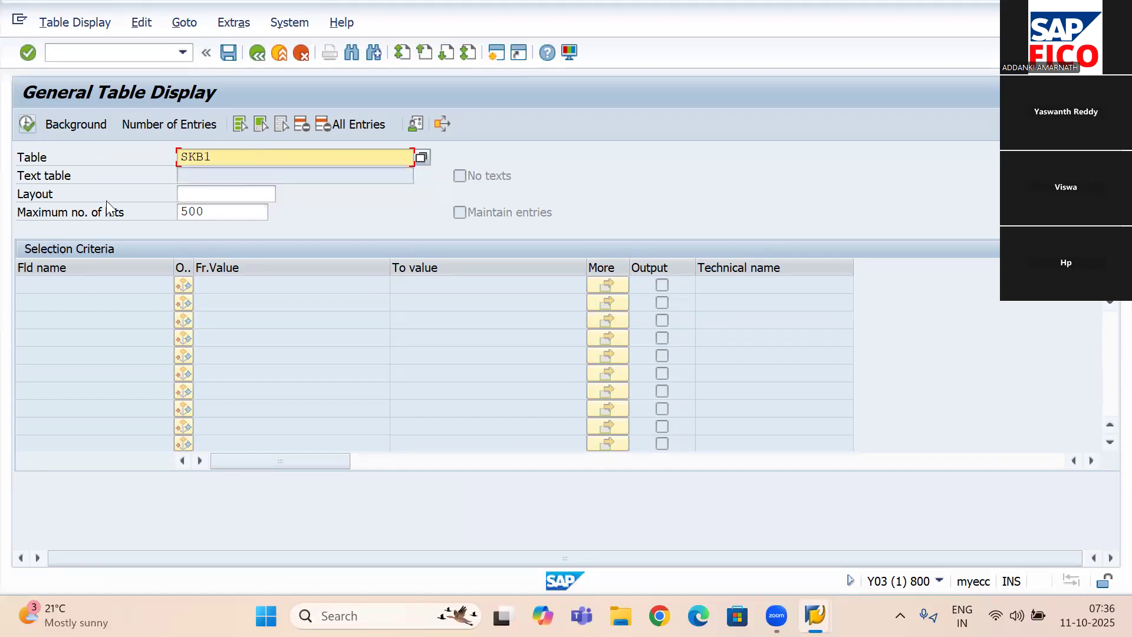
{"action": "key", "text": "Return"}
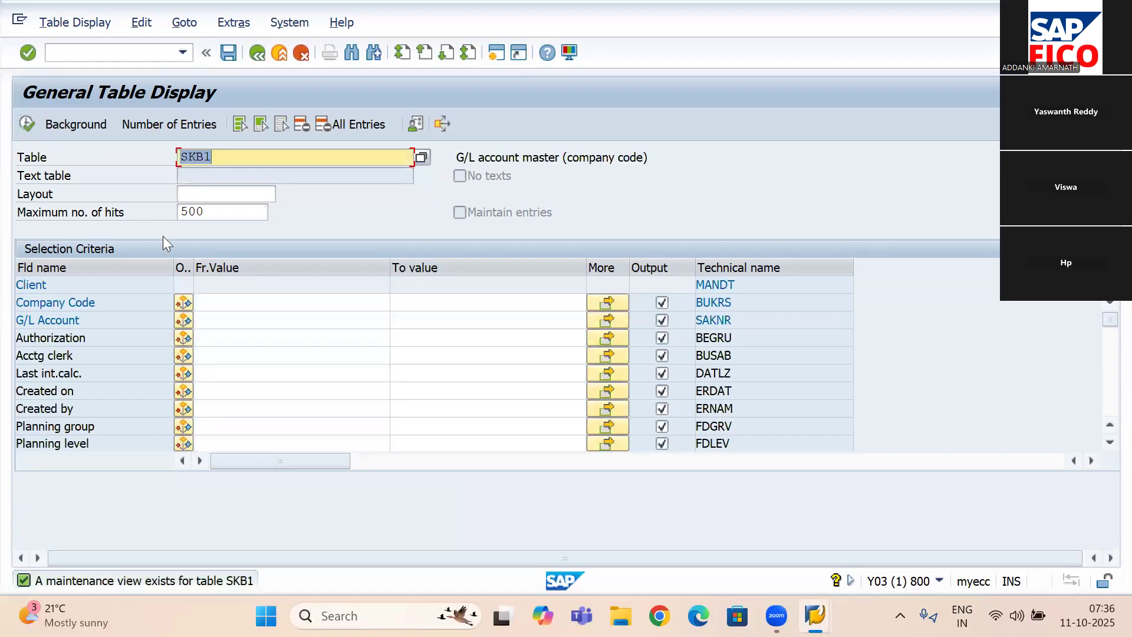
- Set the Company Code selection value to 4444
{"action": "left_click", "coordinate": [256, 302]}
{"action": "type", "text": "4444"}
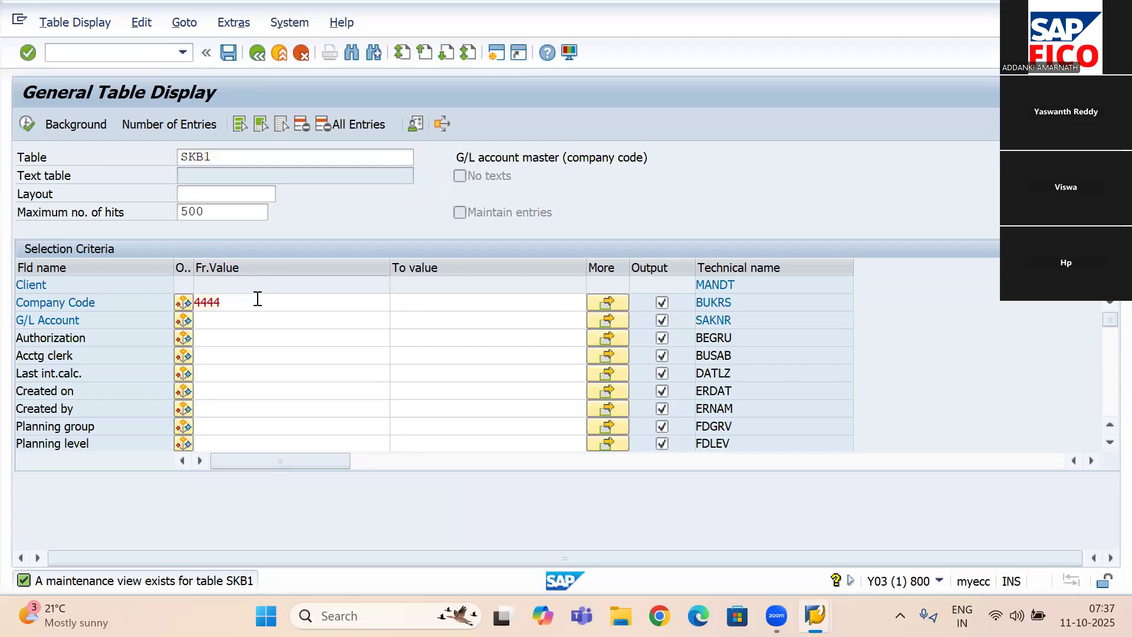
{"action": "key", "text": "Return"}
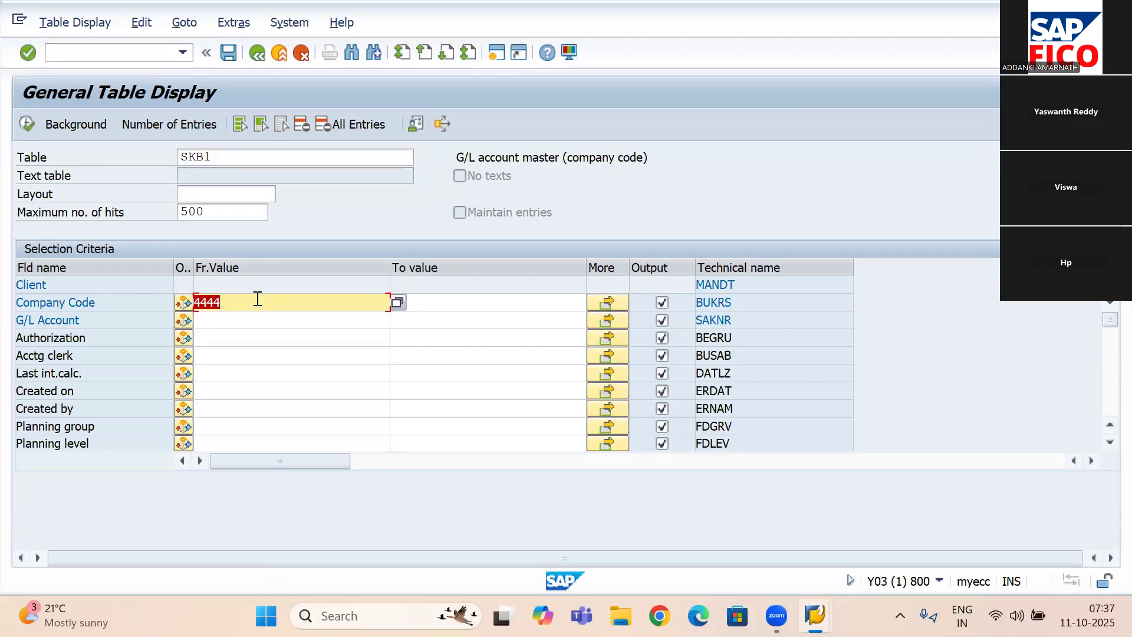
- Browse the list of possible company codes and close it without choosing one
{"action": "left_click", "coordinate": [397, 301]}
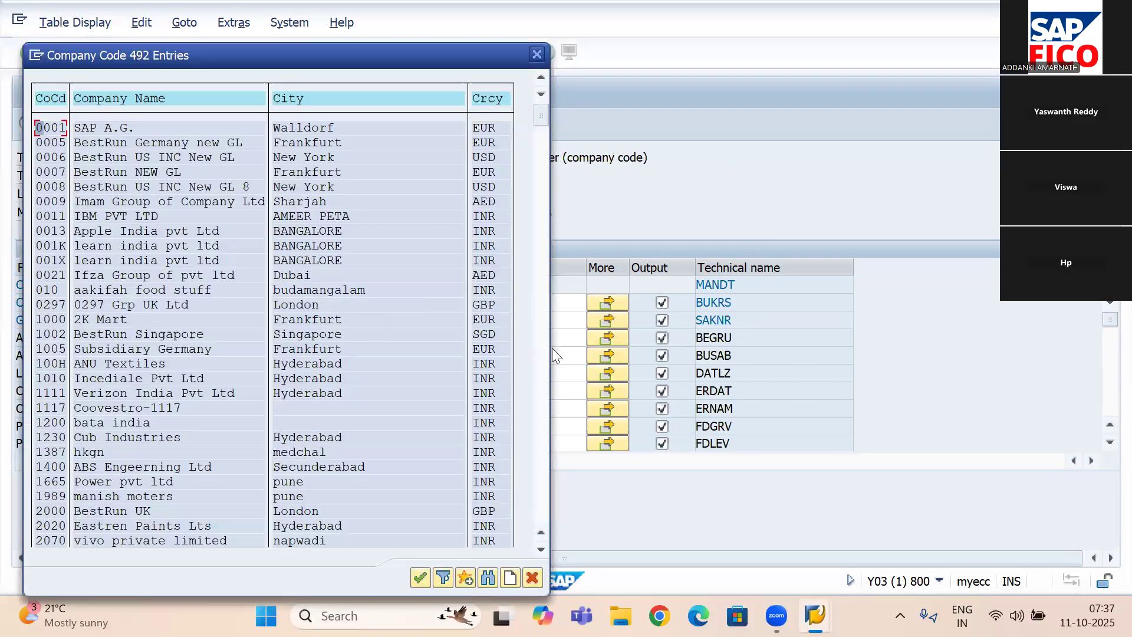
{"action": "left_click", "coordinate": [542, 394]}
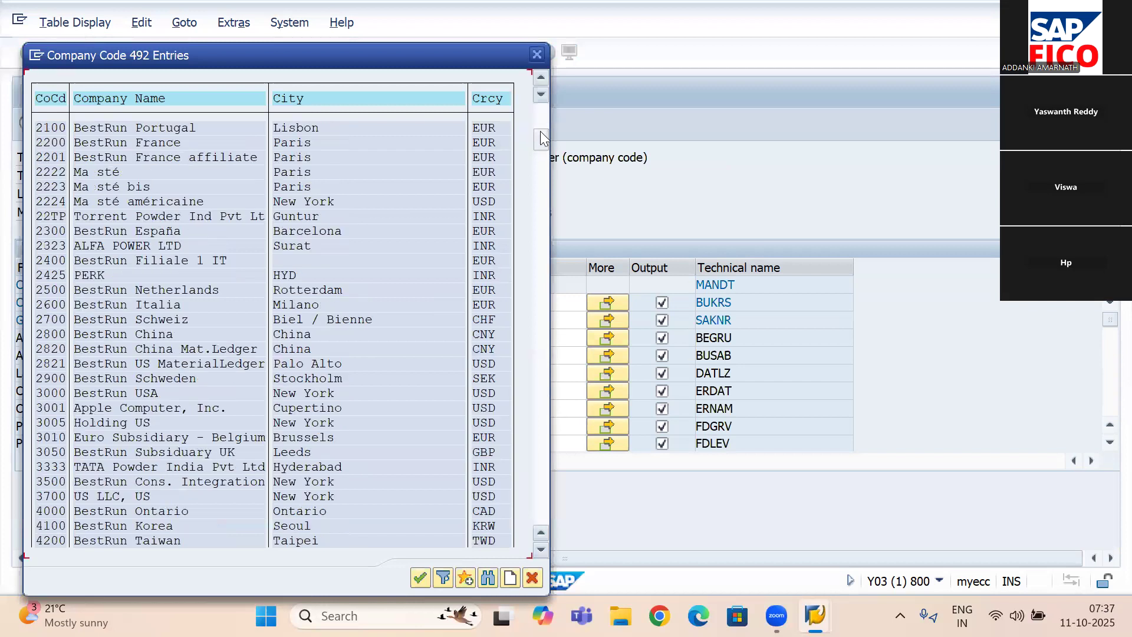
{"action": "left_click", "coordinate": [537, 55]}
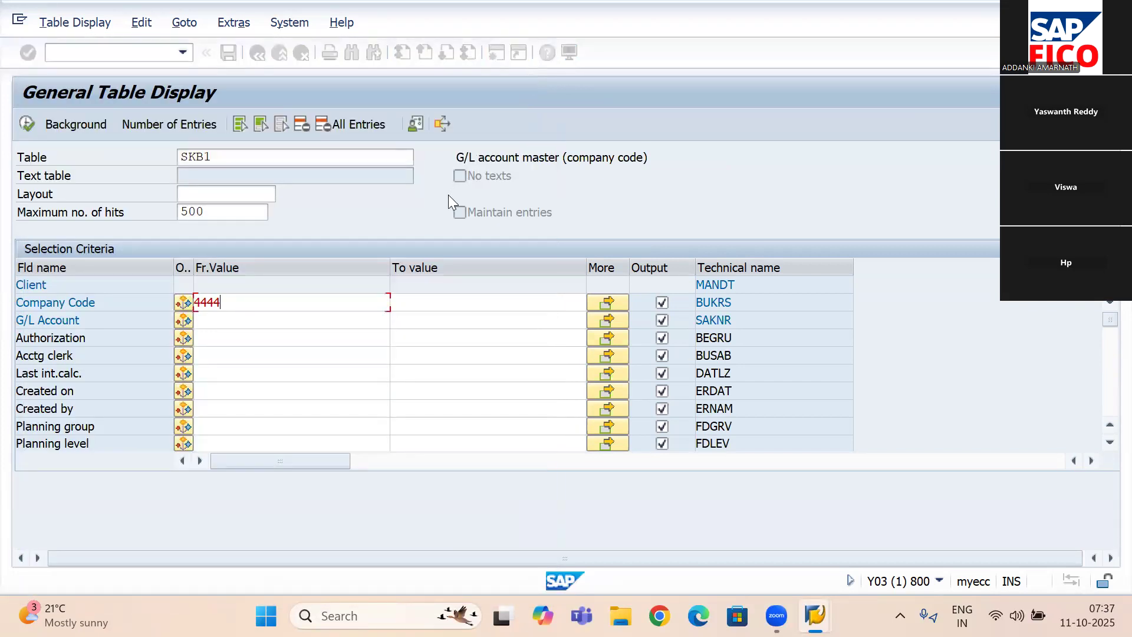
- Re-enter 4444 as the company code and run the selection to list the matching SKB1 entries
{"action": "double_click", "coordinate": [327, 301]}
{"action": "key", "text": "BackSpace"}
{"action": "type", "text": "4444"}
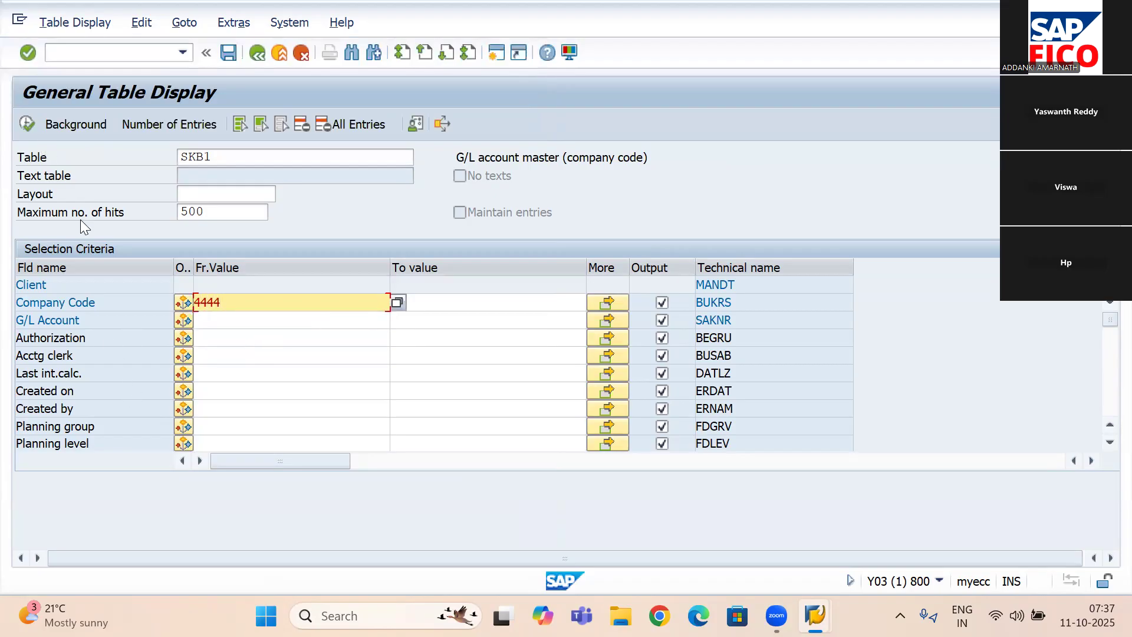
{"action": "left_click", "coordinate": [26, 120]}
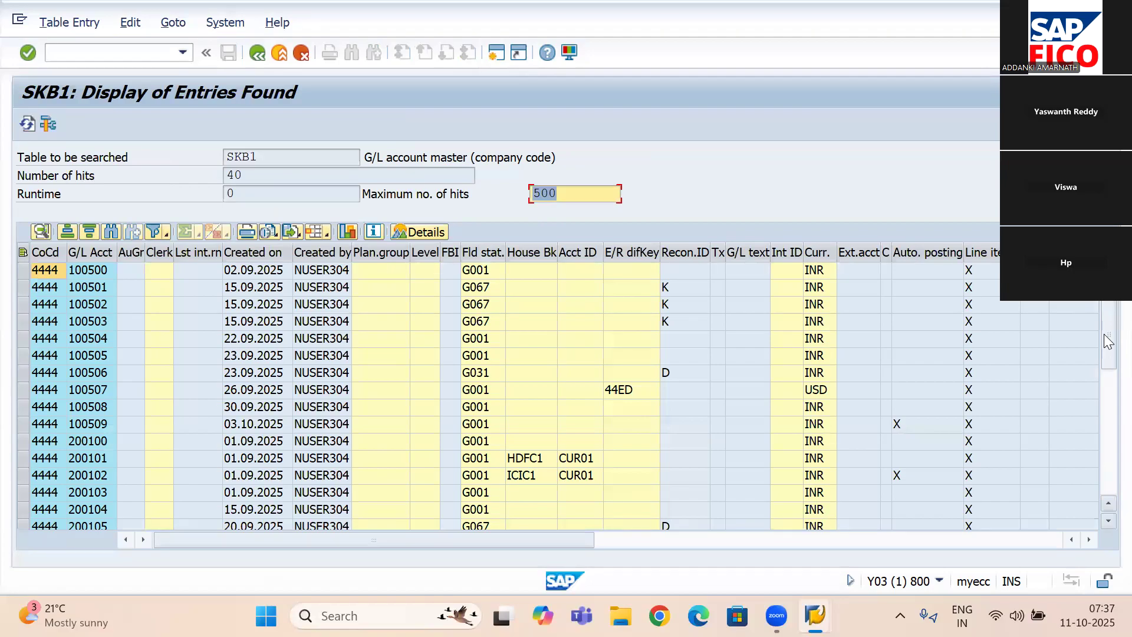
- Look through the listed G/L accounts of company code 4444 and the available export and view options
{"action": "scroll", "coordinate": [1104, 339], "scroll_direction": "down", "scroll_amount": 1}
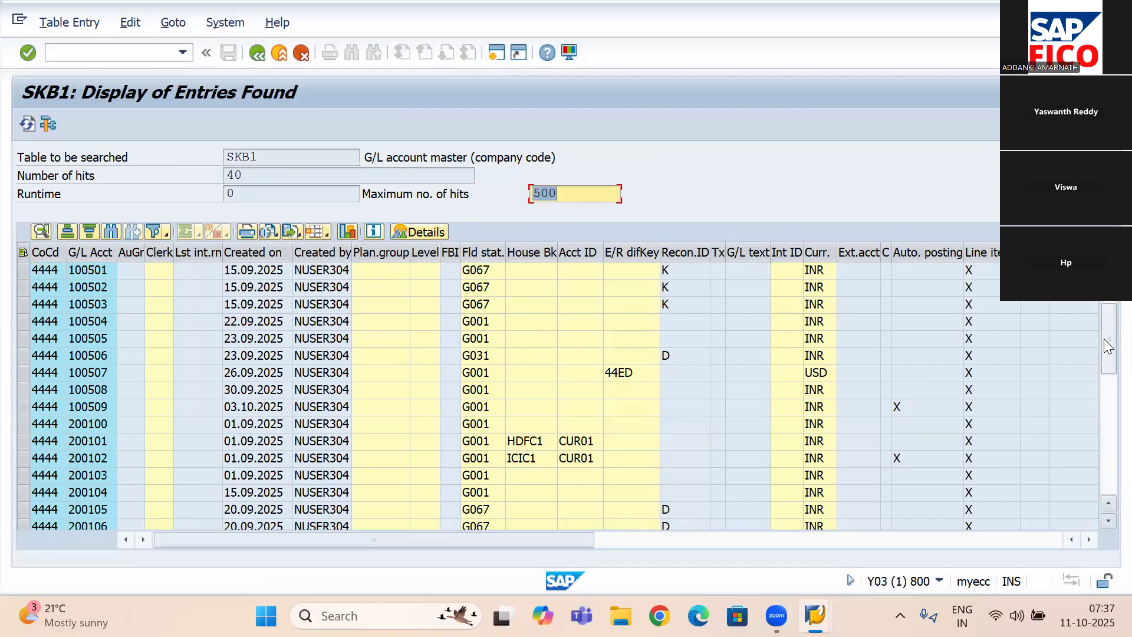
{"action": "scroll", "coordinate": [1104, 332], "scroll_direction": "up", "scroll_amount": 1}
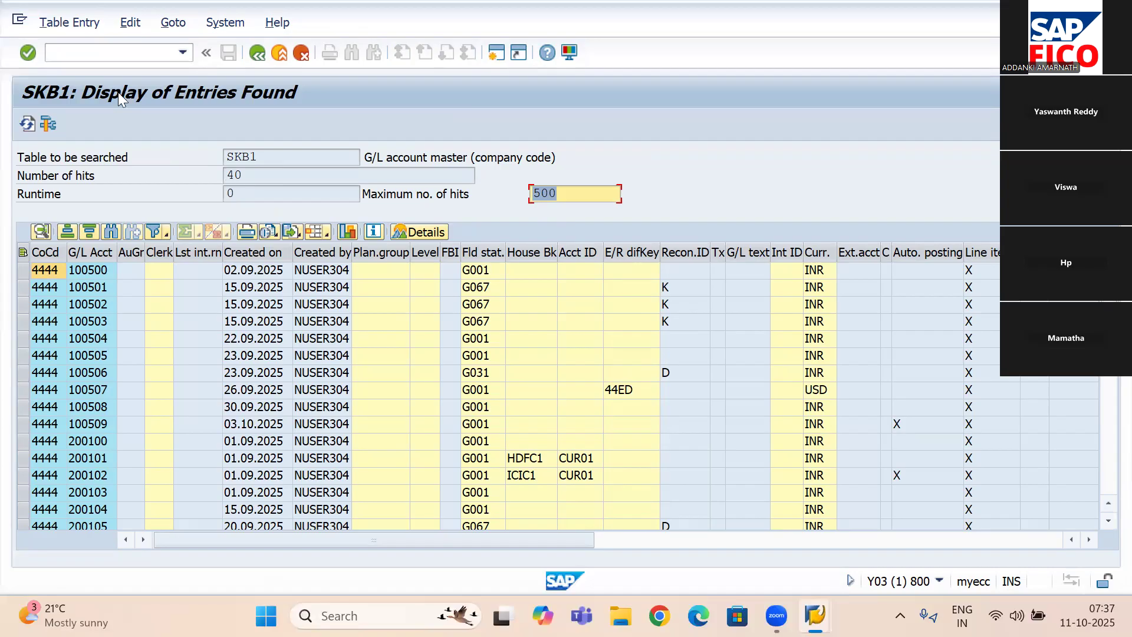
{"action": "left_click", "coordinate": [78, 20]}
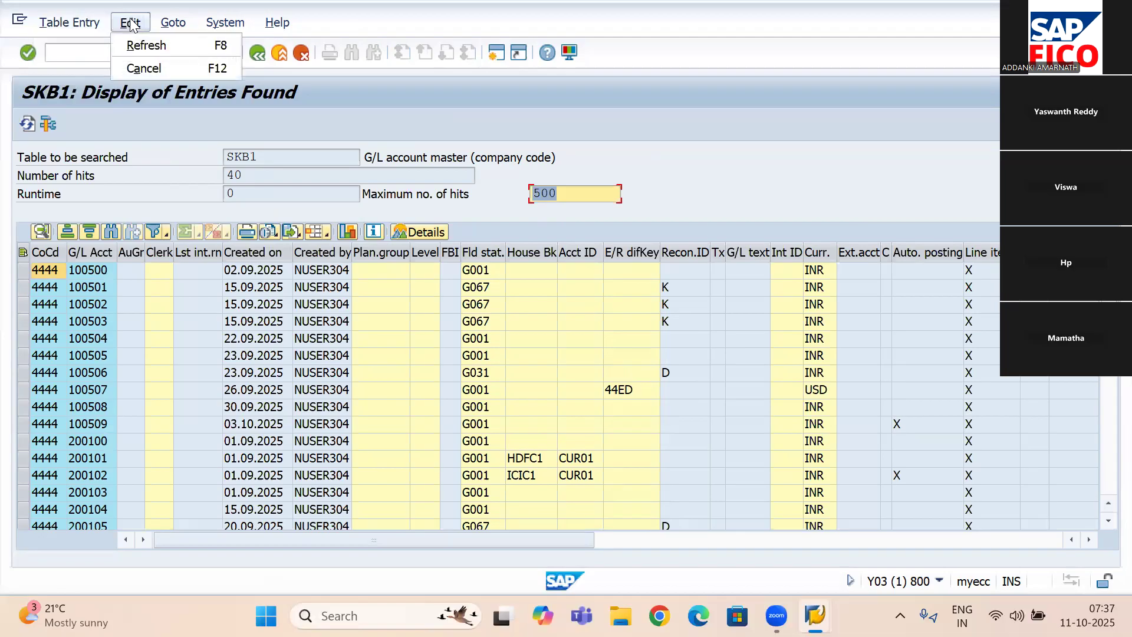
{"action": "mouse_move", "coordinate": [168, 23]}
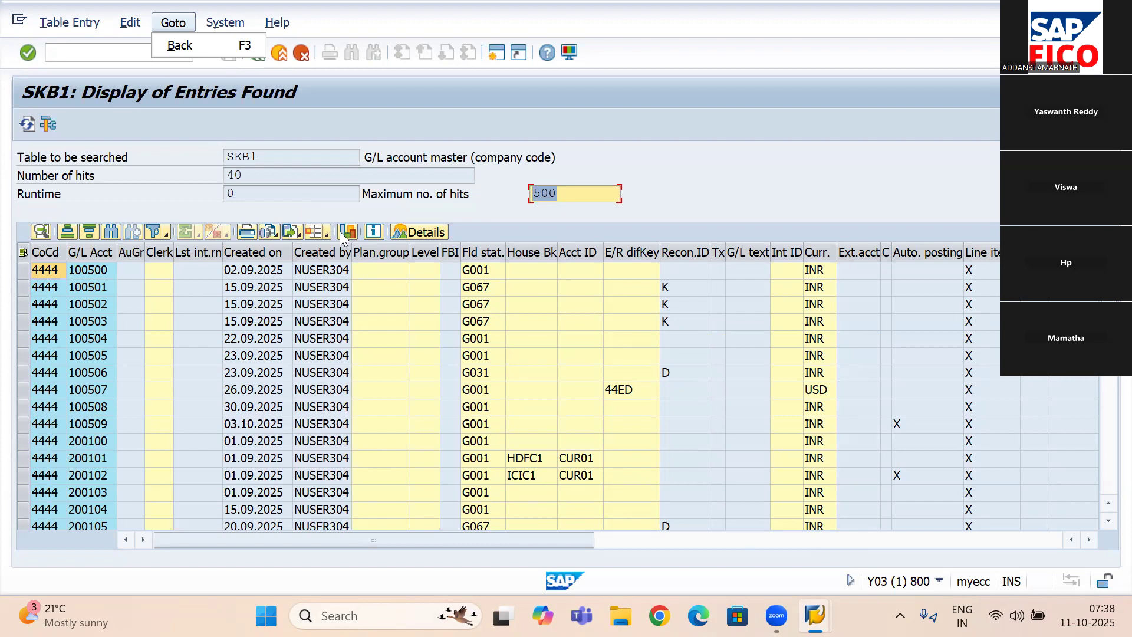
{"action": "left_click", "coordinate": [298, 234]}
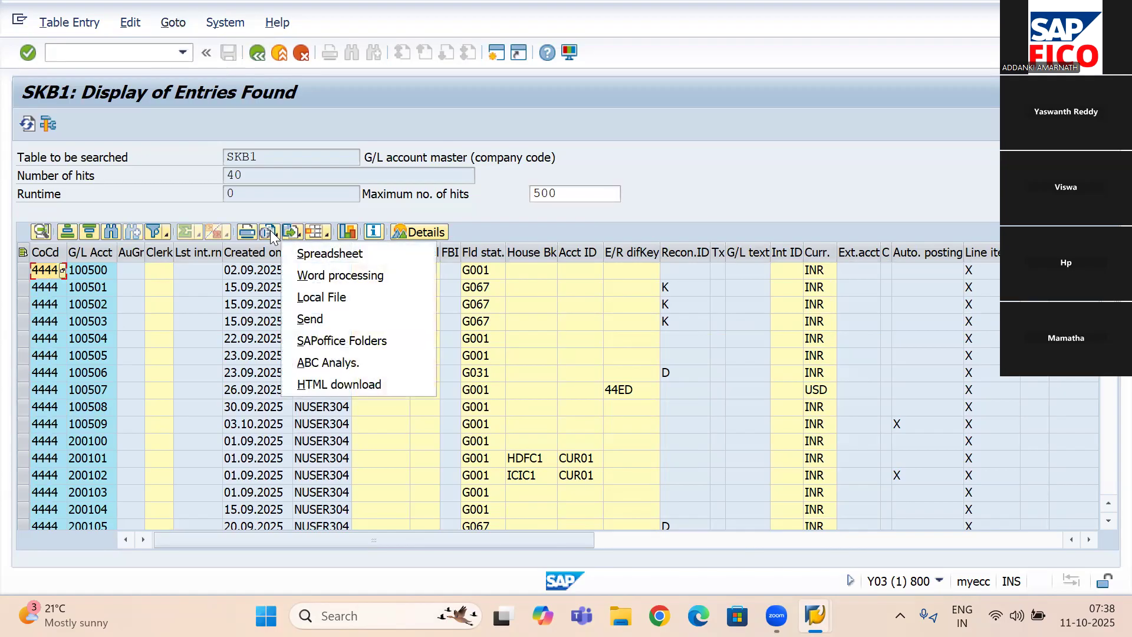
{"action": "left_click", "coordinate": [270, 230]}
{"action": "left_click", "coordinate": [270, 230]}
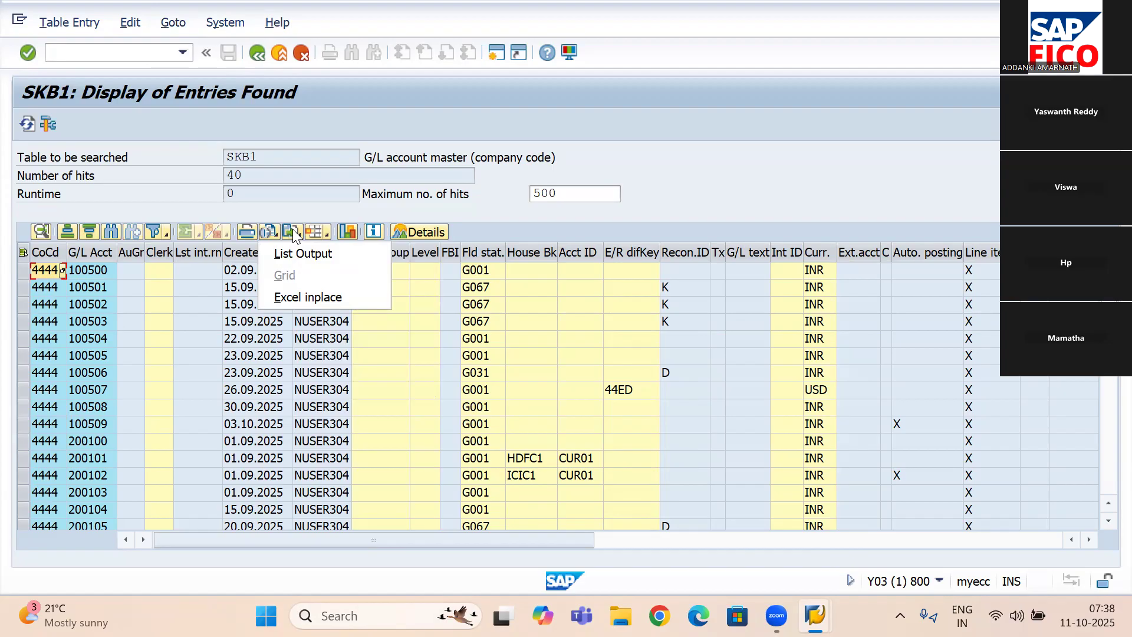
- Export the SKB1 entries as a spreadsheet in Excel (in Office 2007 XLSX Format)
{"action": "left_click", "coordinate": [292, 228]}
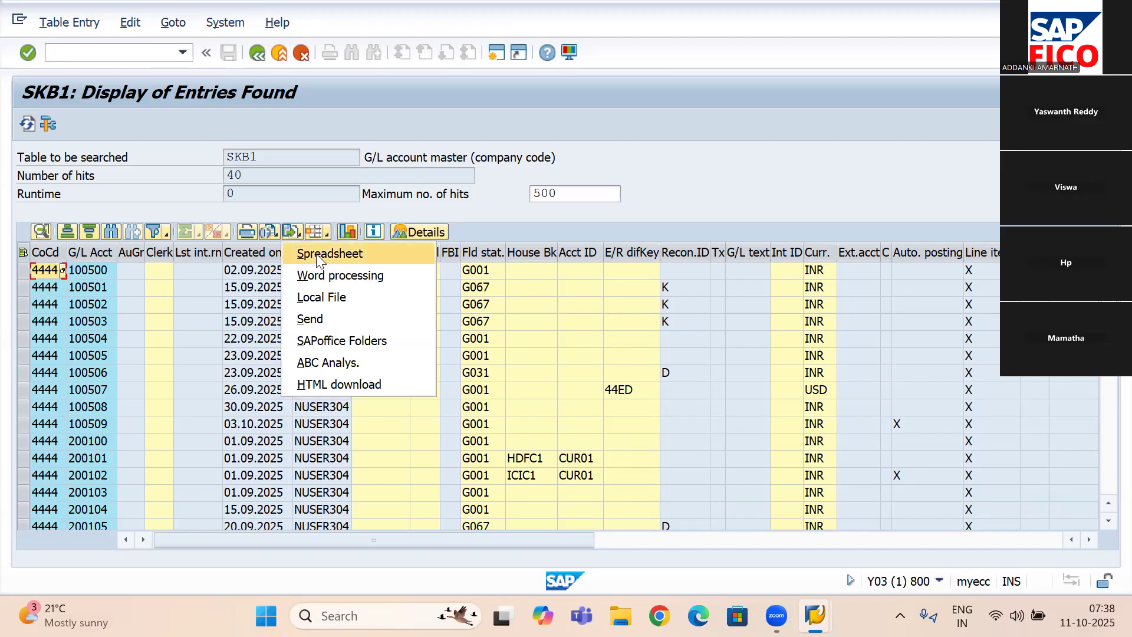
{"action": "left_click", "coordinate": [352, 259]}
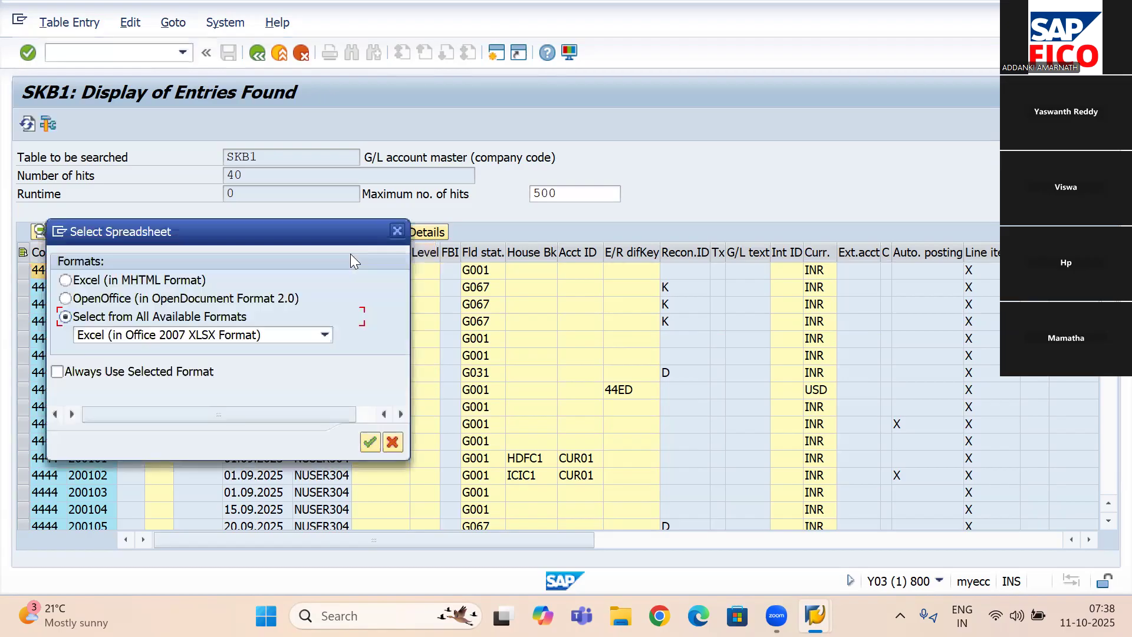
{"action": "left_click", "coordinate": [368, 441]}
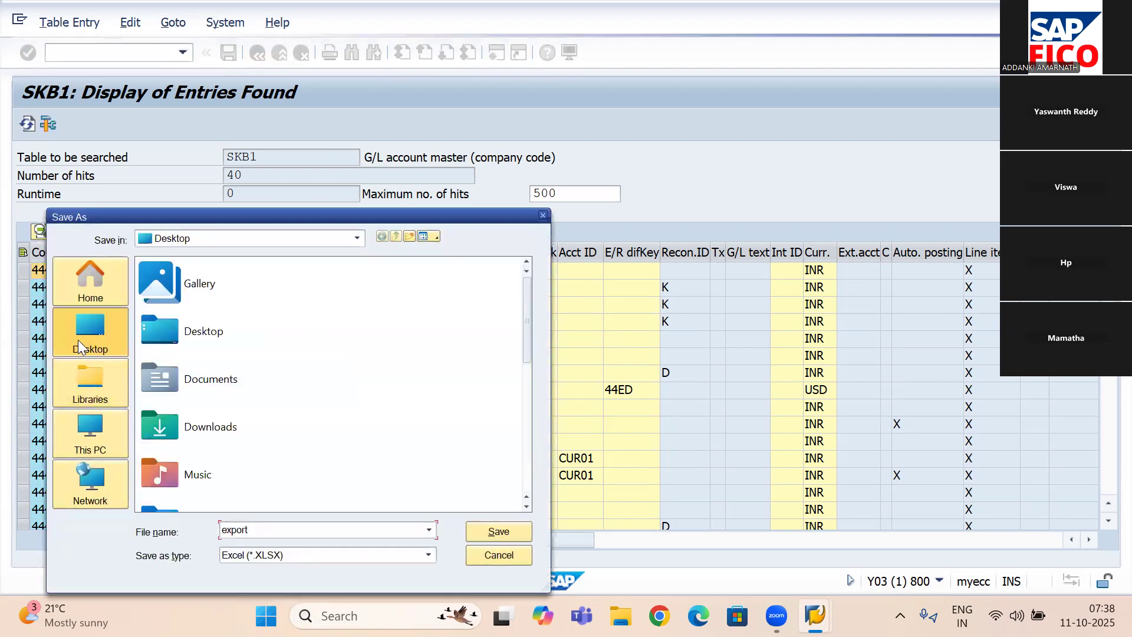
- Save the exported spreadsheet to the Desktop under the file name "gl master data 4444"
{"action": "left_click", "coordinate": [77, 340]}
{"action": "left_click", "coordinate": [373, 529]}
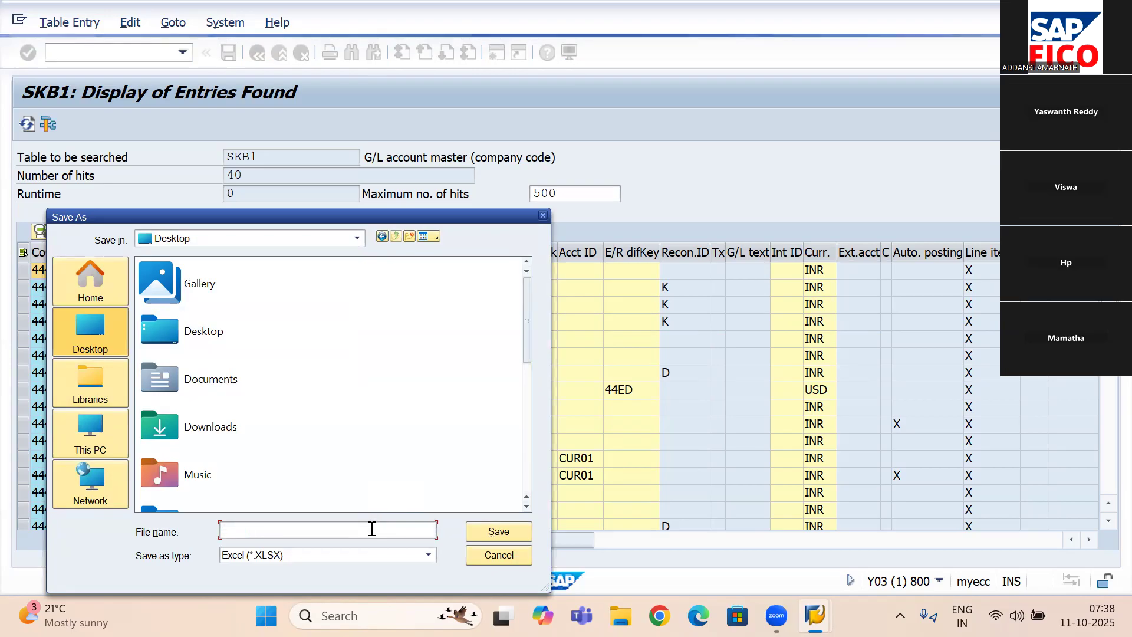
{"action": "type", "text": "gl"}
{"action": "key", "text": "BackSpace"}
{"action": "key", "text": "BackSpace"}
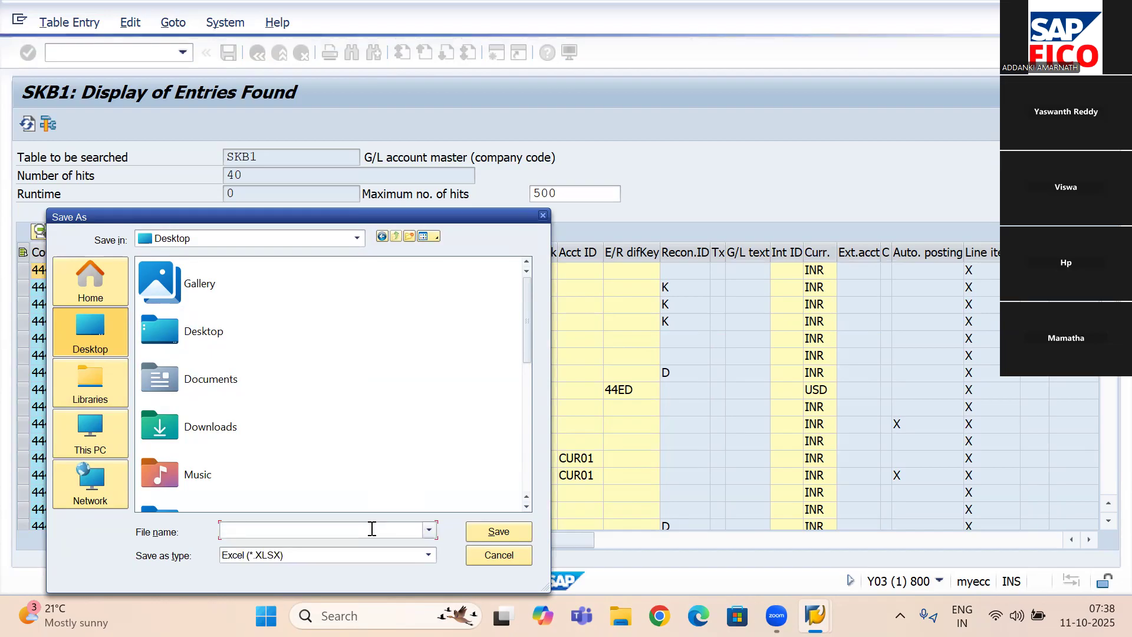
{"action": "type", "text": "gl master data"}
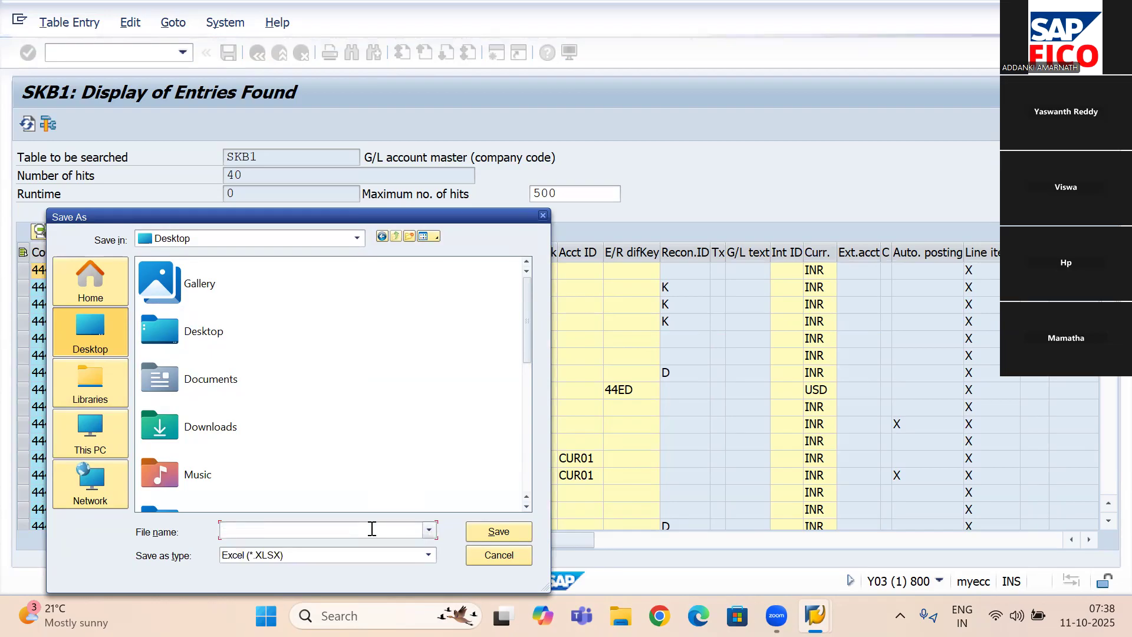
{"action": "type", "text": " 44"}
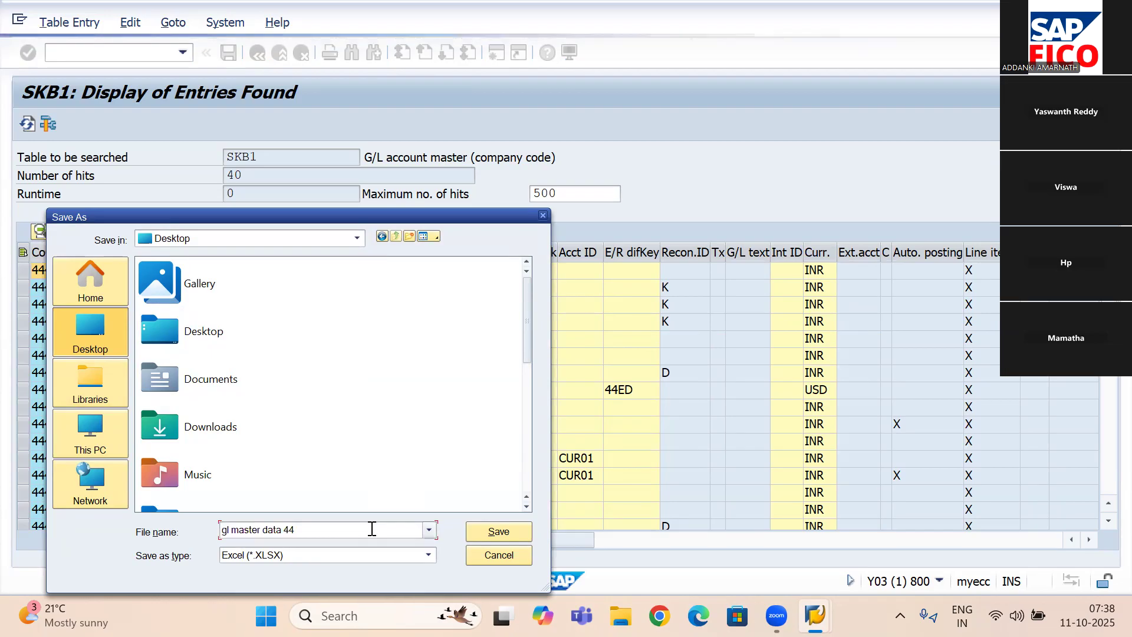
{"action": "type", "text": "44"}
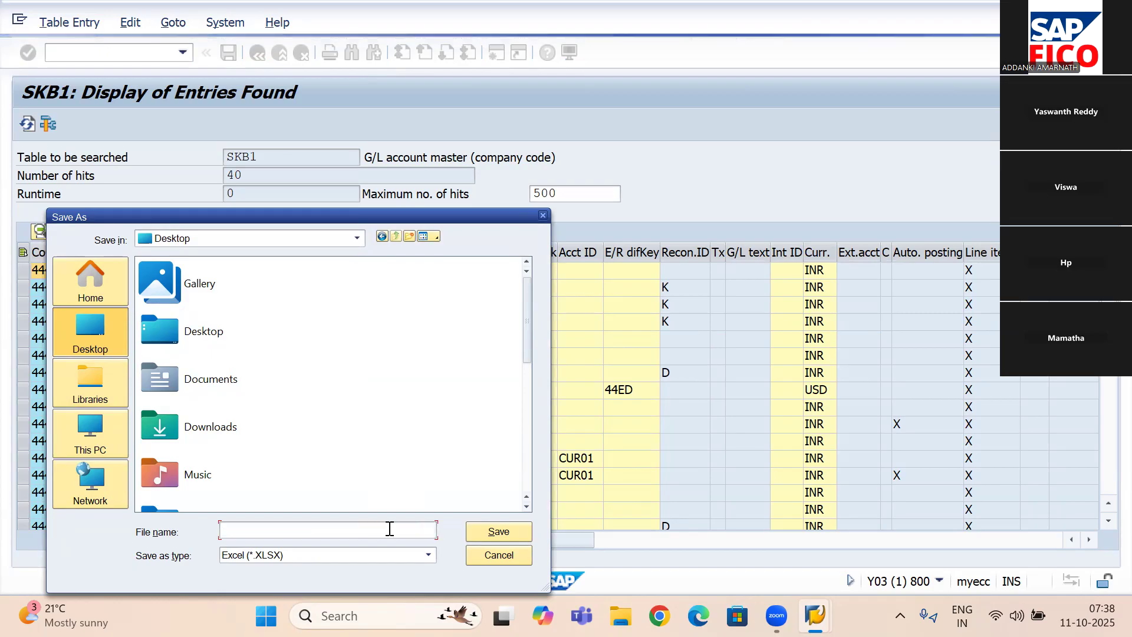
{"action": "left_click", "coordinate": [489, 528]}
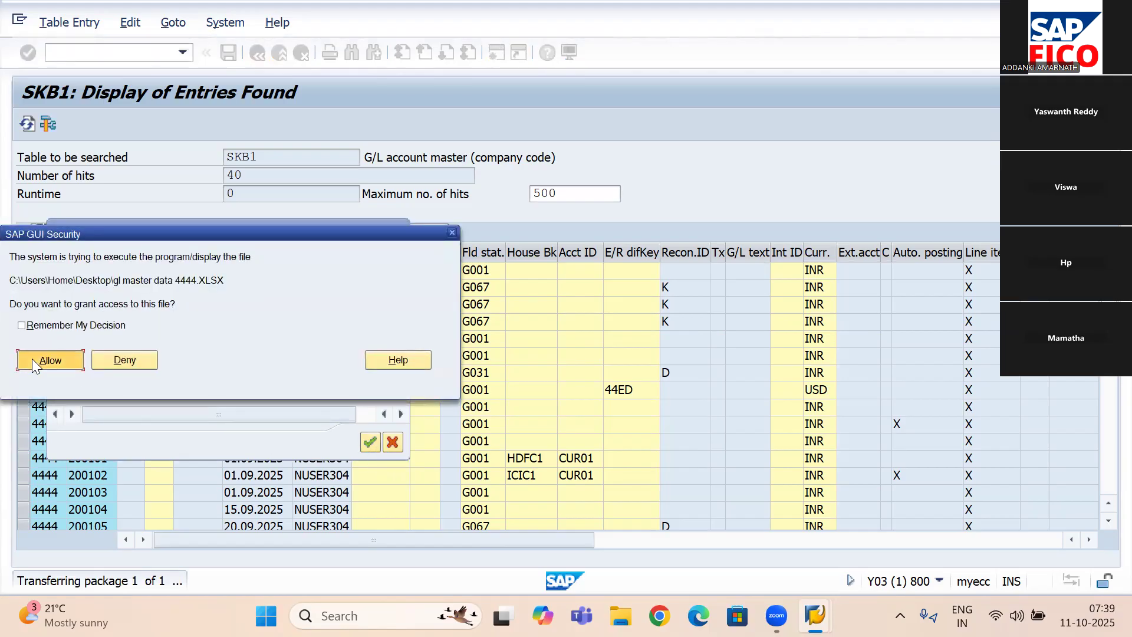
- Allow access to the exported file "gl master data 4444.XLSX" and look through its G/L account rows in Excel
{"action": "left_click", "coordinate": [32, 361]}
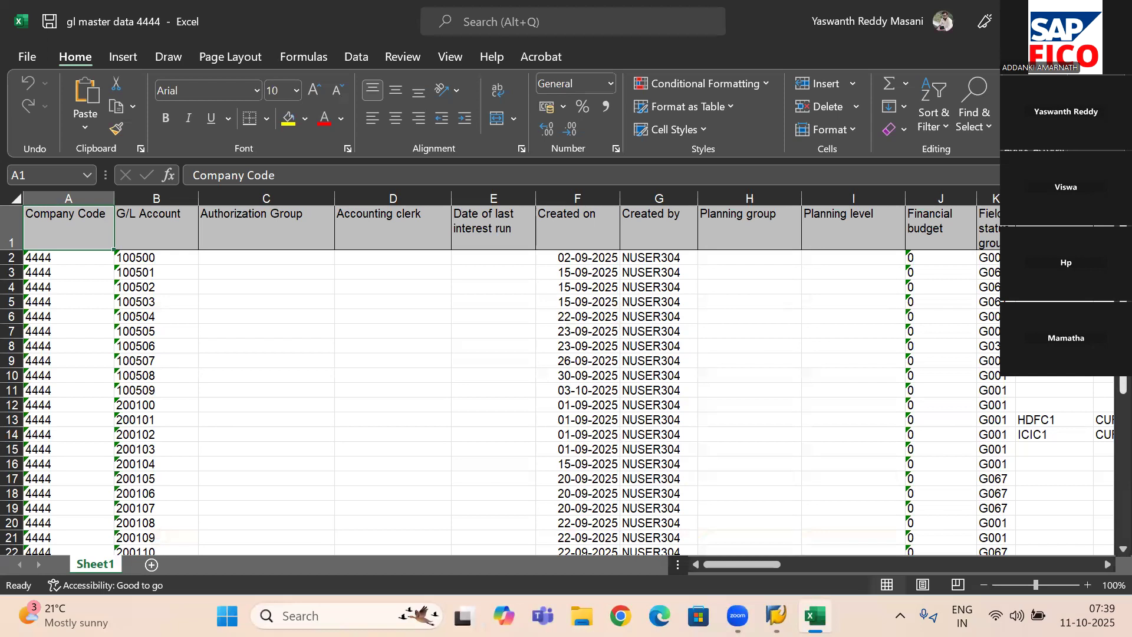
{"action": "scroll", "coordinate": [507, 381], "scroll_direction": "down", "scroll_amount": 1}
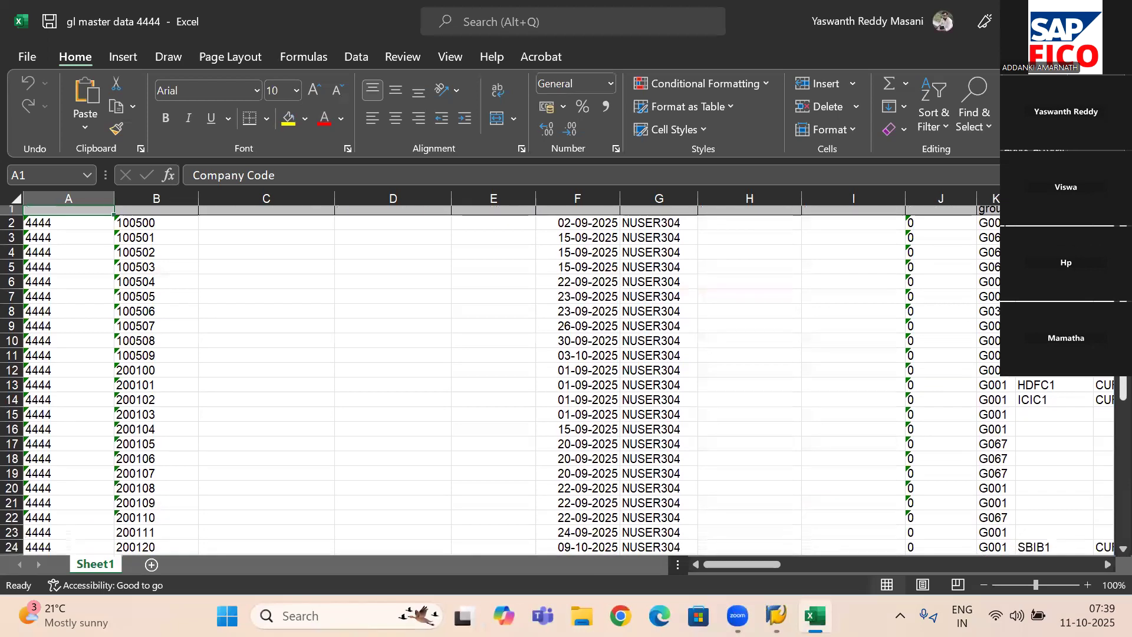
{"action": "scroll", "coordinate": [507, 381], "scroll_direction": "down", "scroll_amount": 1}
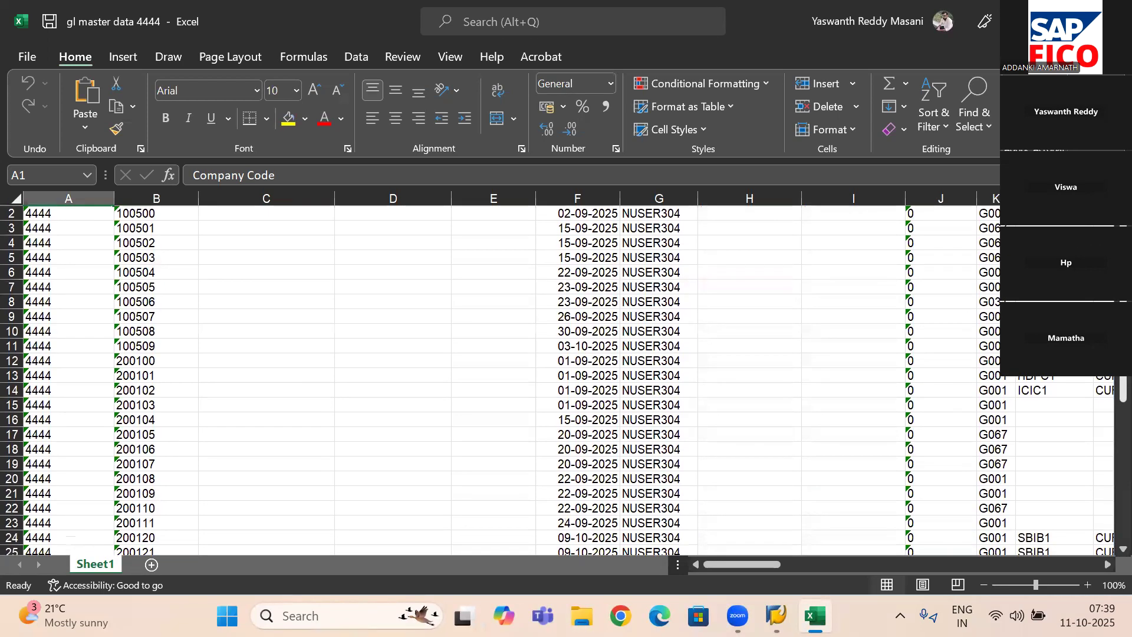
{"action": "scroll", "coordinate": [507, 380], "scroll_direction": "up", "scroll_amount": 1}
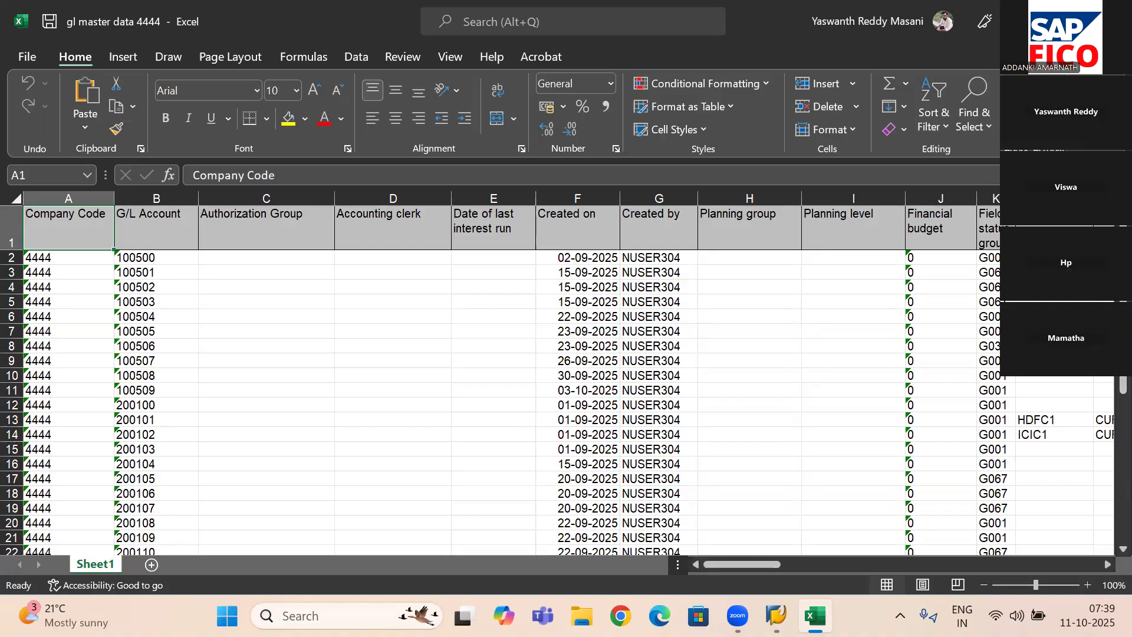
- Switch to Word and create a blank document for the process notes
{"action": "key", "text": "alt+Tab"}
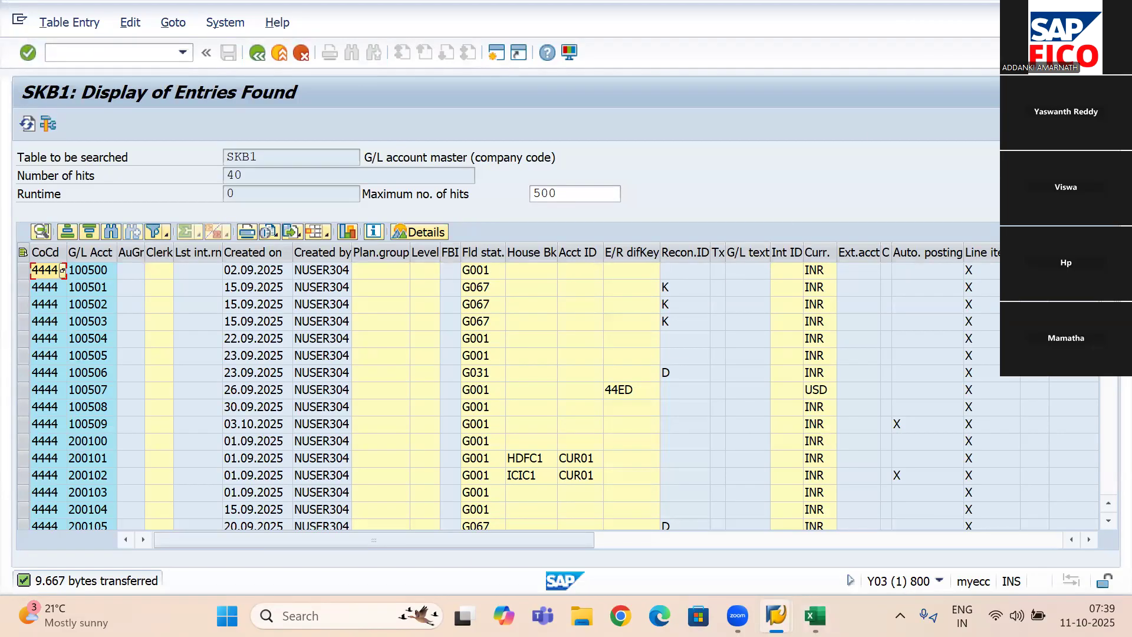
{"action": "left_click", "coordinate": [301, 616]}
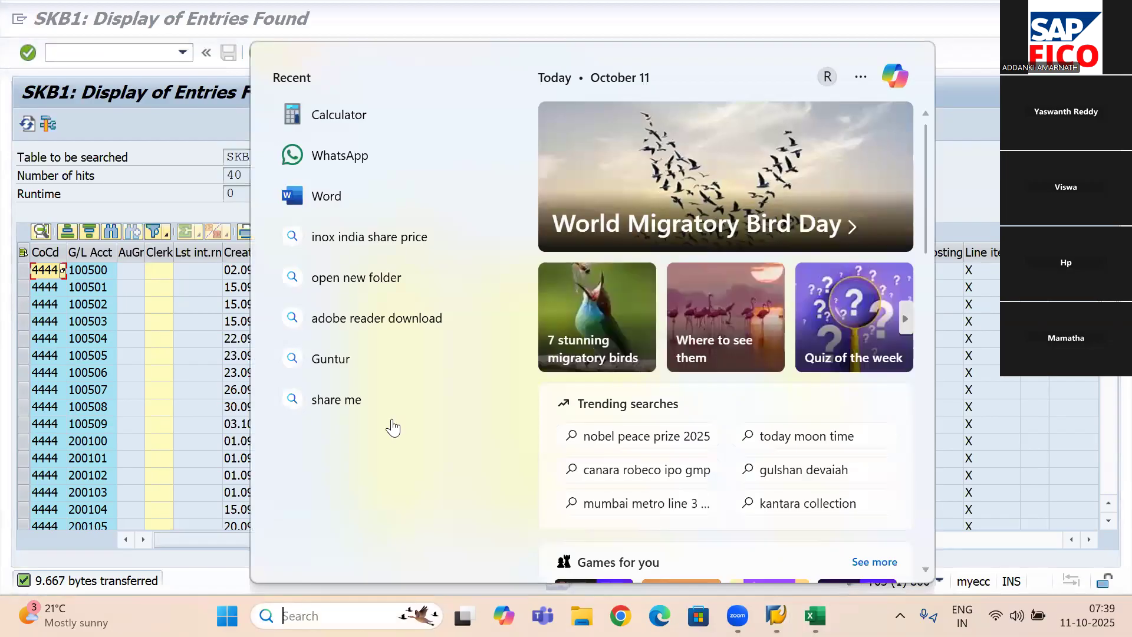
{"action": "left_click", "coordinate": [401, 203]}
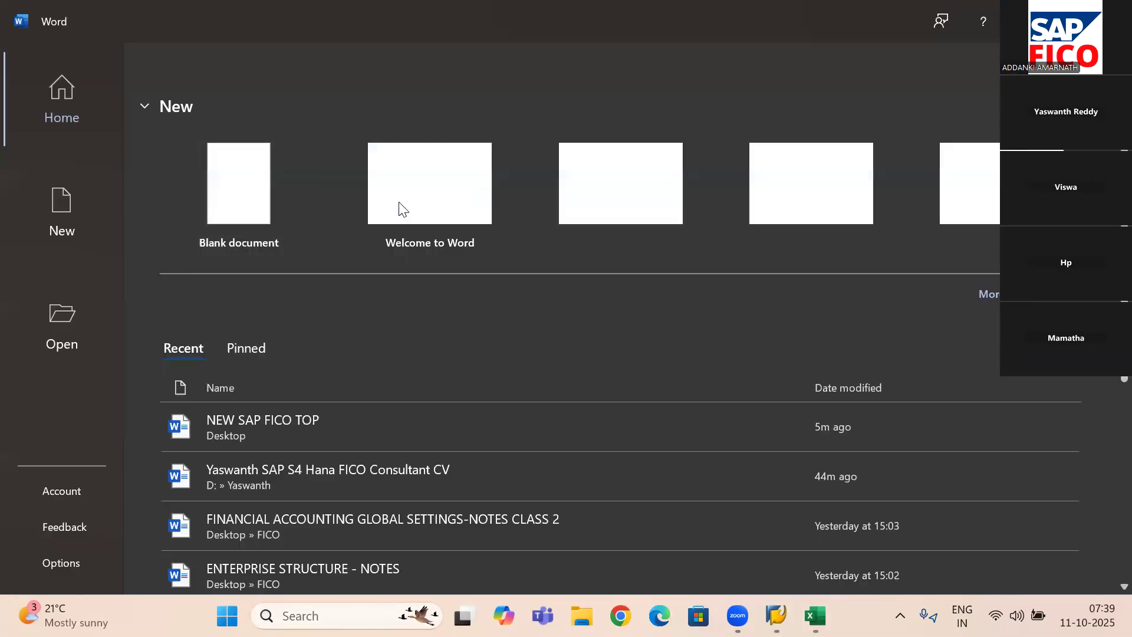
{"action": "left_click", "coordinate": [229, 189]}
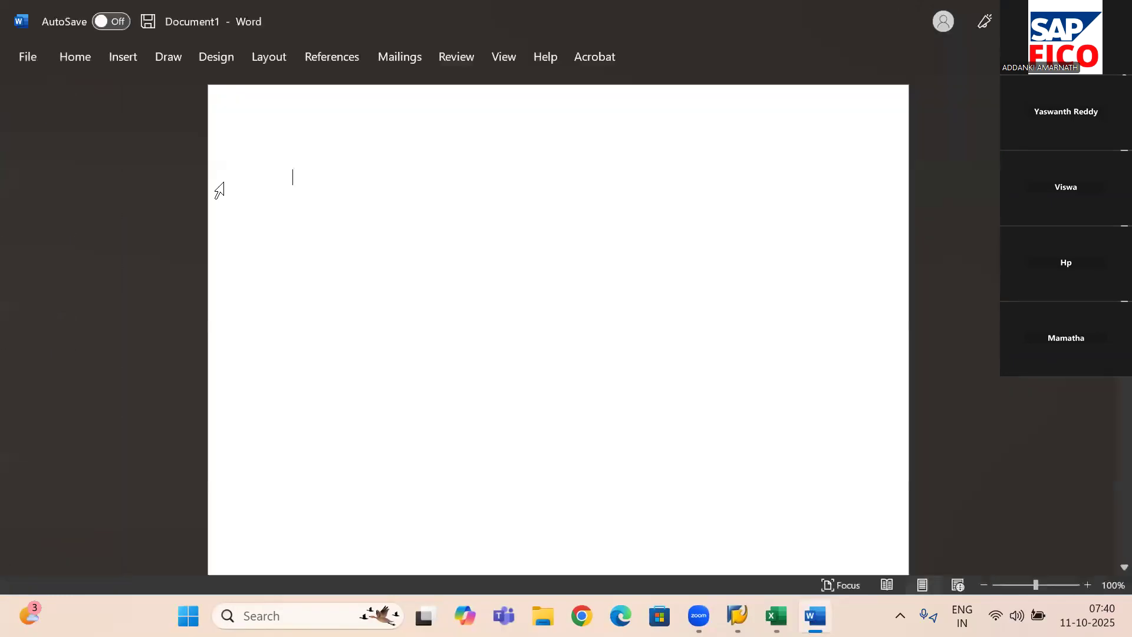
- Write "Check Table – SE16N" as the first line of the document
{"action": "type", "text": "Ch"}
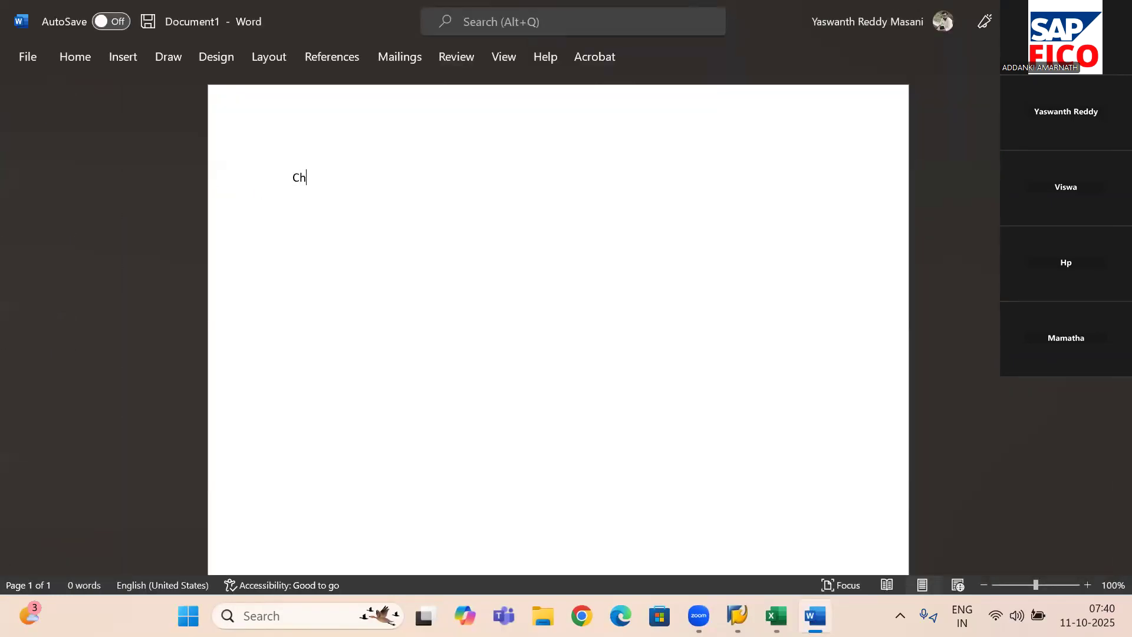
{"action": "type", "text": "eck Tabl"}
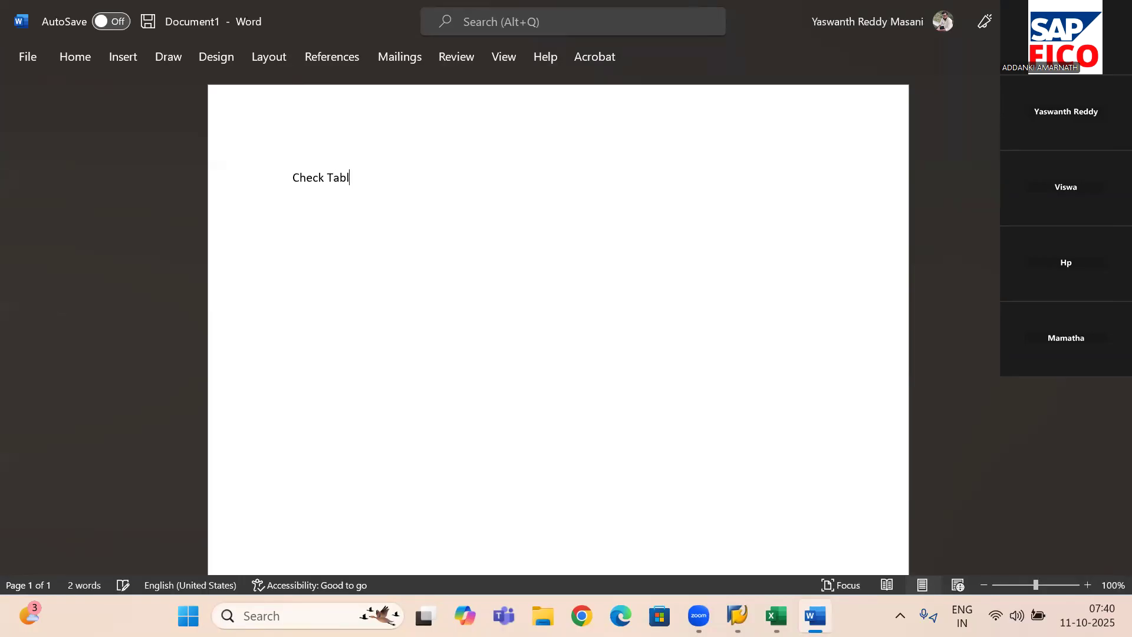
{"action": "type", "text": "e - "}
{"action": "type", "text": "SE1"}
{"action": "type", "text": "6"}
{"action": "type", "text": "N"}
- Add a second line reading "Extend GL Mater Data – FS15"
{"action": "key", "text": "Return"}
{"action": "type", "text": "Extend GL Mater Dta"}
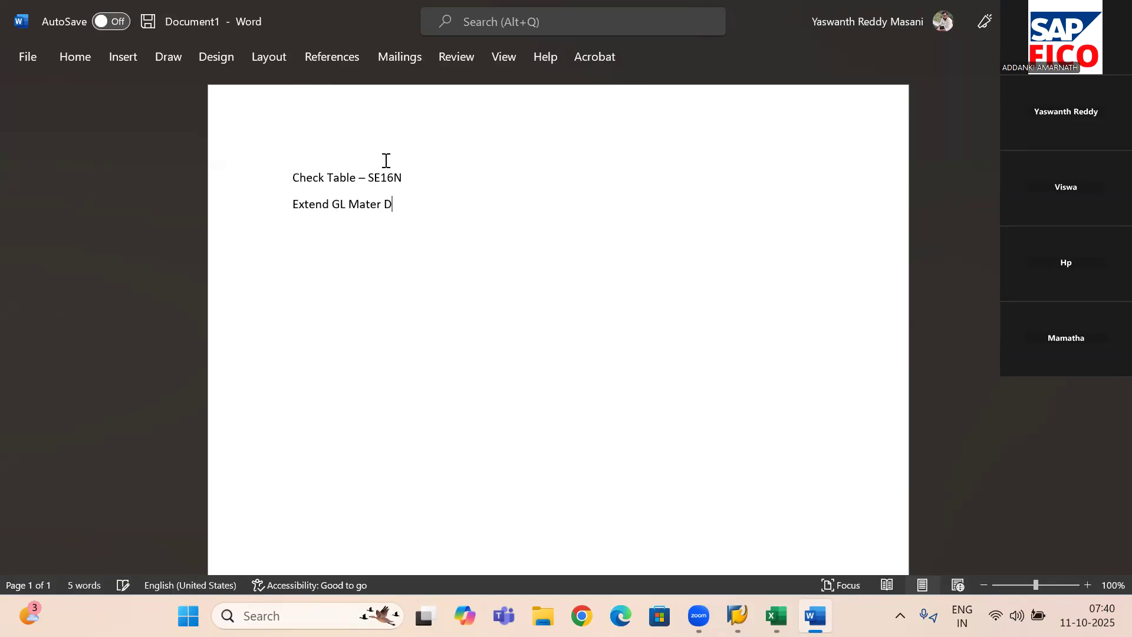
{"action": "key", "text": "BackSpace"}
{"action": "key", "text": "BackSpace"}
{"action": "type", "text": "ata "}
{"action": "type", "text": "-"}
{"action": "type", "text": " FS"}
{"action": "type", "text": "15"}
- Add a third line reading "Check Back Ground Job – SM37"
{"action": "key", "text": "Return"}
{"action": "type", "text": "Check Back Grou"}
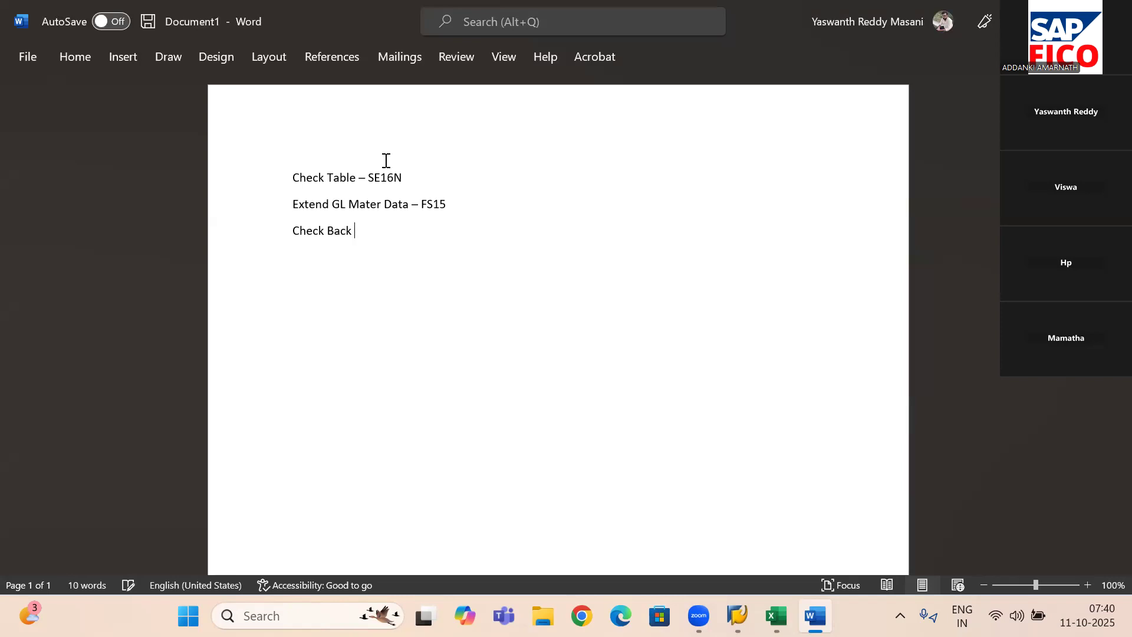
{"action": "type", "text": "nd"}
{"action": "type", "text": " Job"}
{"action": "type", "text": " - SM"}
{"action": "type", "text": "37"}
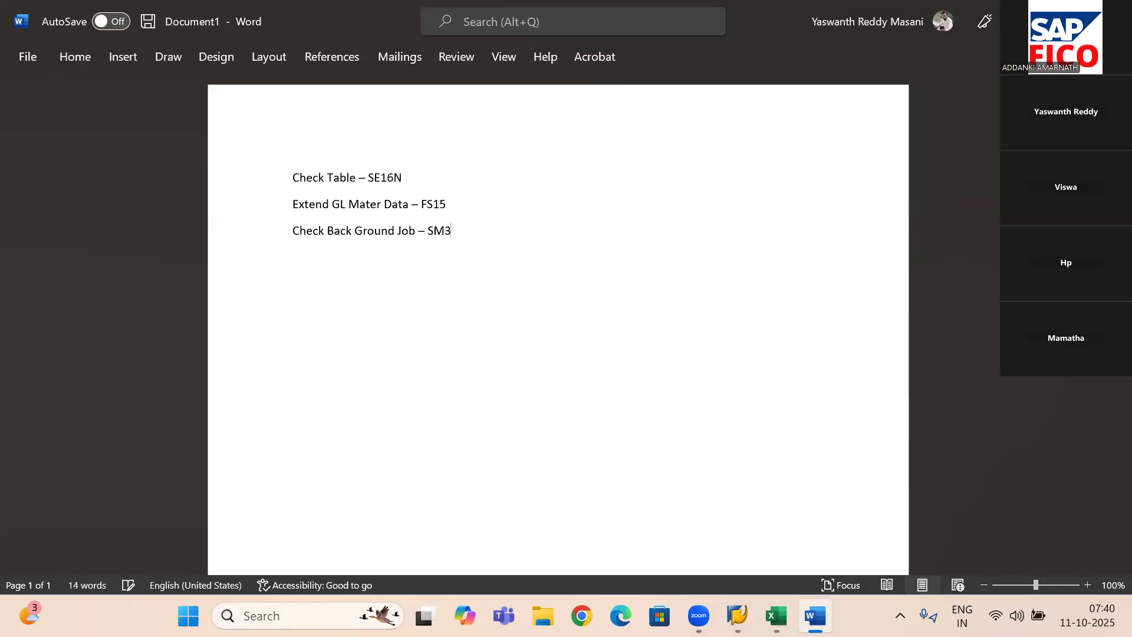
- Add a fourth line reading "Check the Spool – SP01"
{"action": "key", "text": "Return"}
{"action": "type", "text": "Che"}
{"action": "type", "text": "k"}
{"action": "key", "text": "BackSpace"}
{"action": "key", "text": "BackSpace"}
{"action": "type", "text": "ck the Spool - SP"}
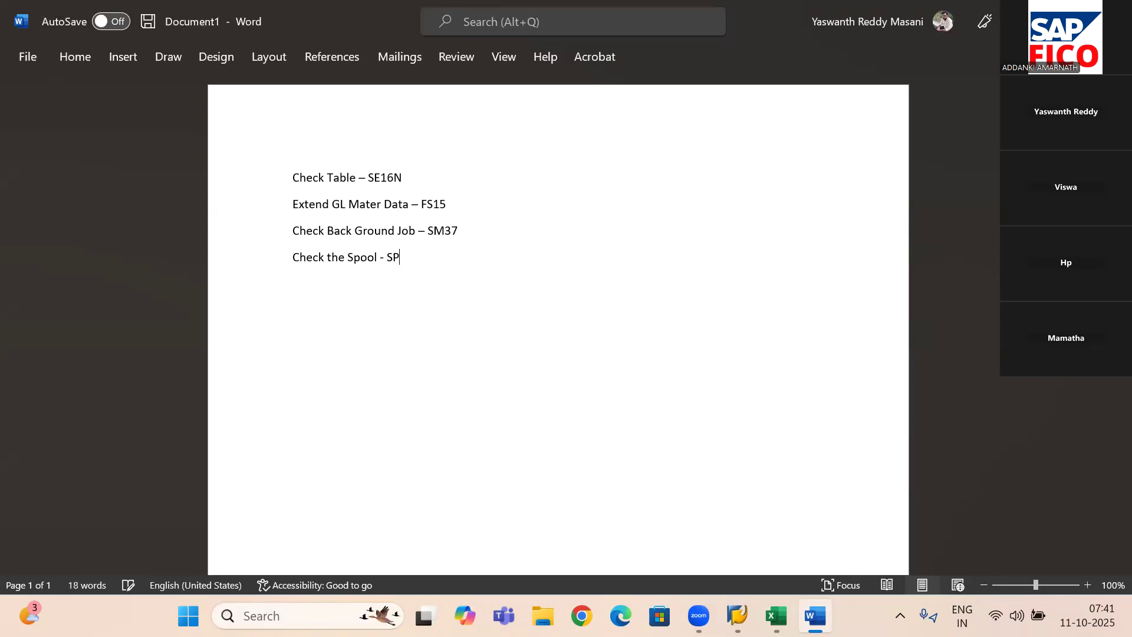
{"action": "type", "text": "01"}
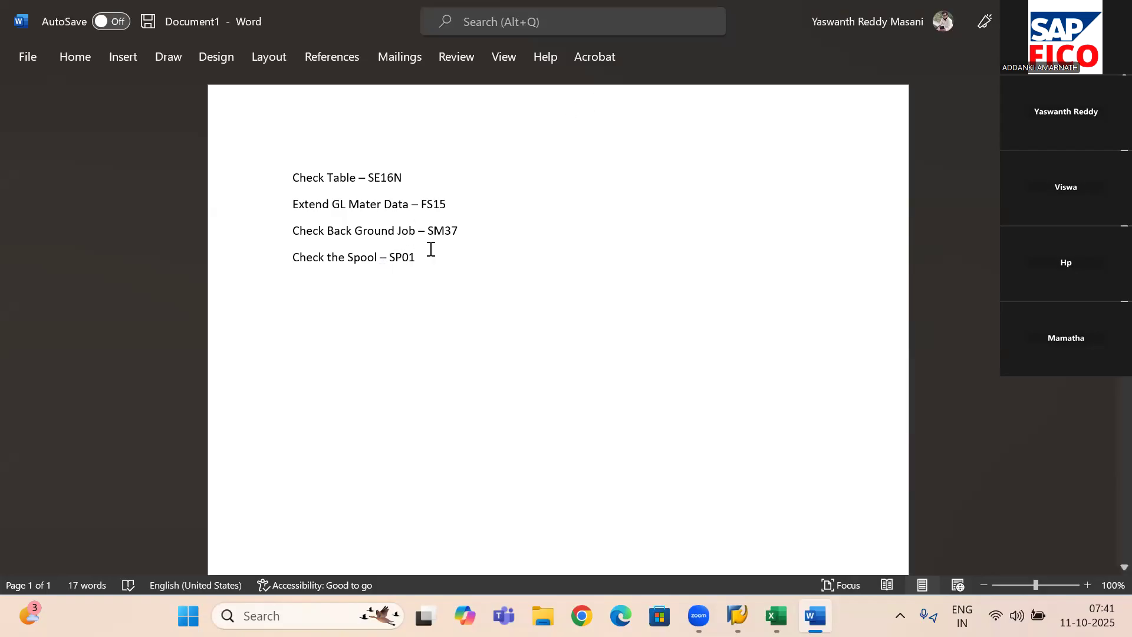
- Format all four lines of the notes in Times New Roman at font size 20
{"action": "left_click", "coordinate": [80, 51]}
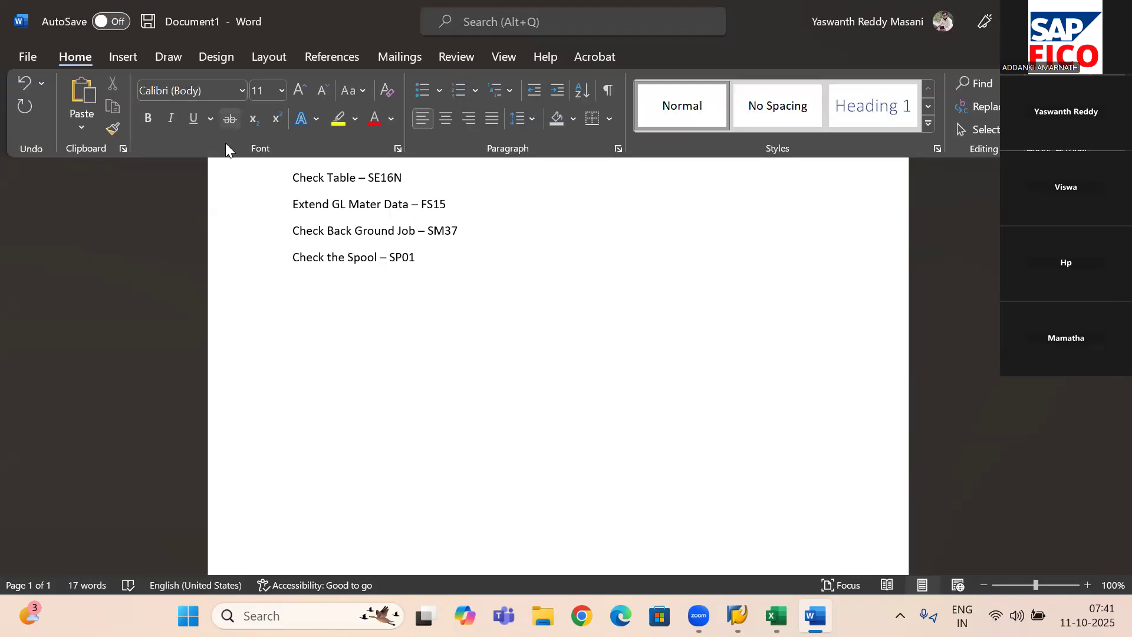
{"action": "left_click", "coordinate": [321, 175]}
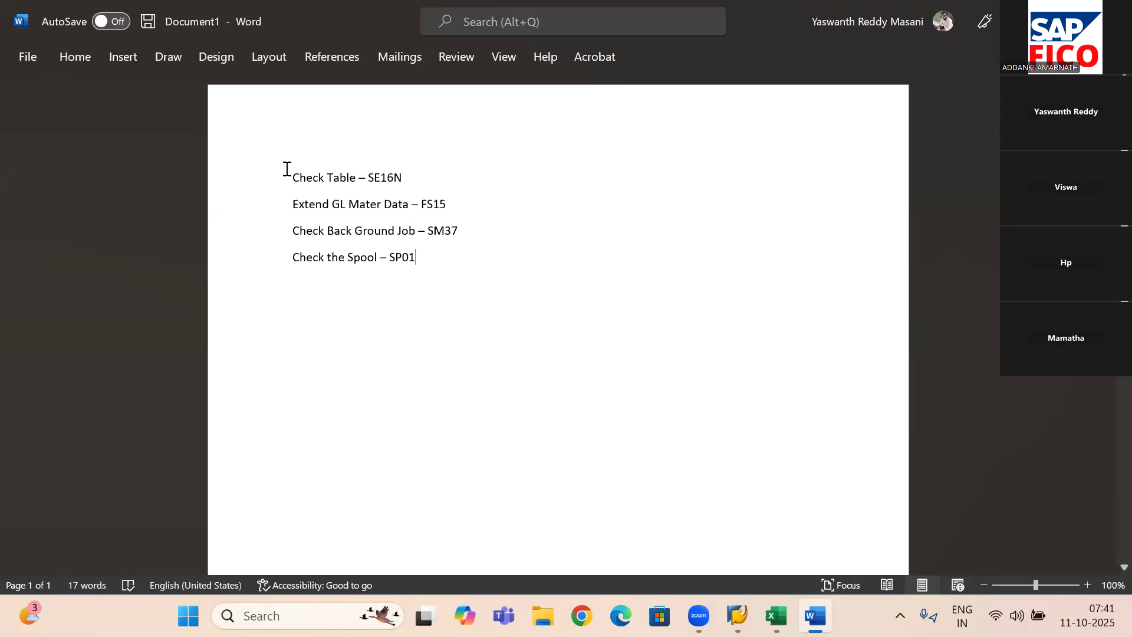
{"action": "left_click_drag", "start_coordinate": [284, 169], "coordinate": [437, 265]}
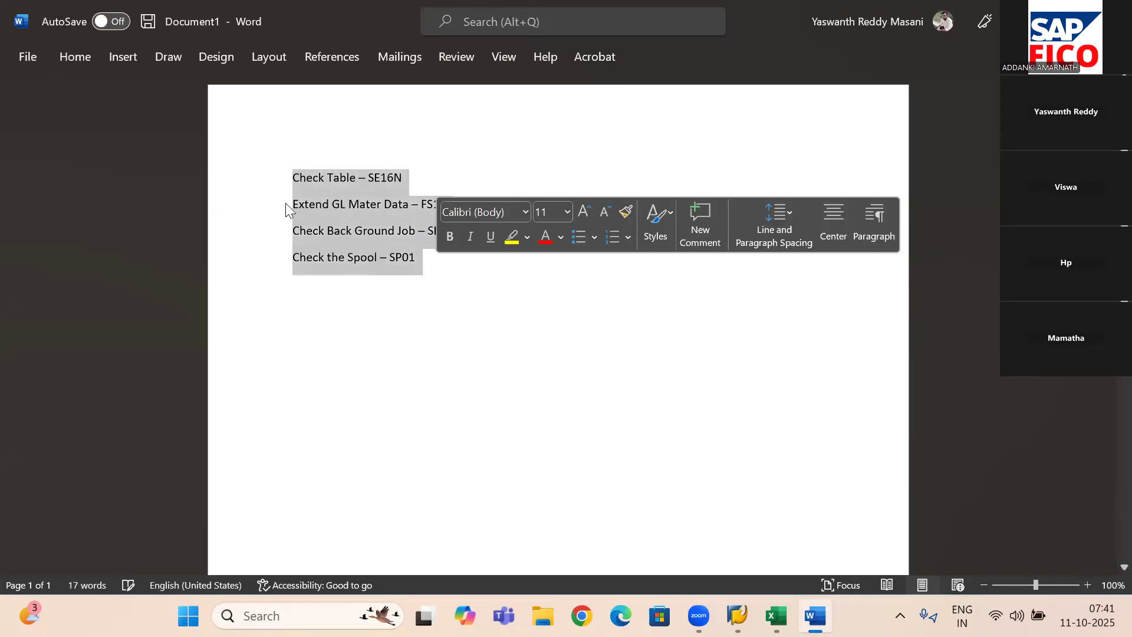
{"action": "left_click", "coordinate": [83, 55]}
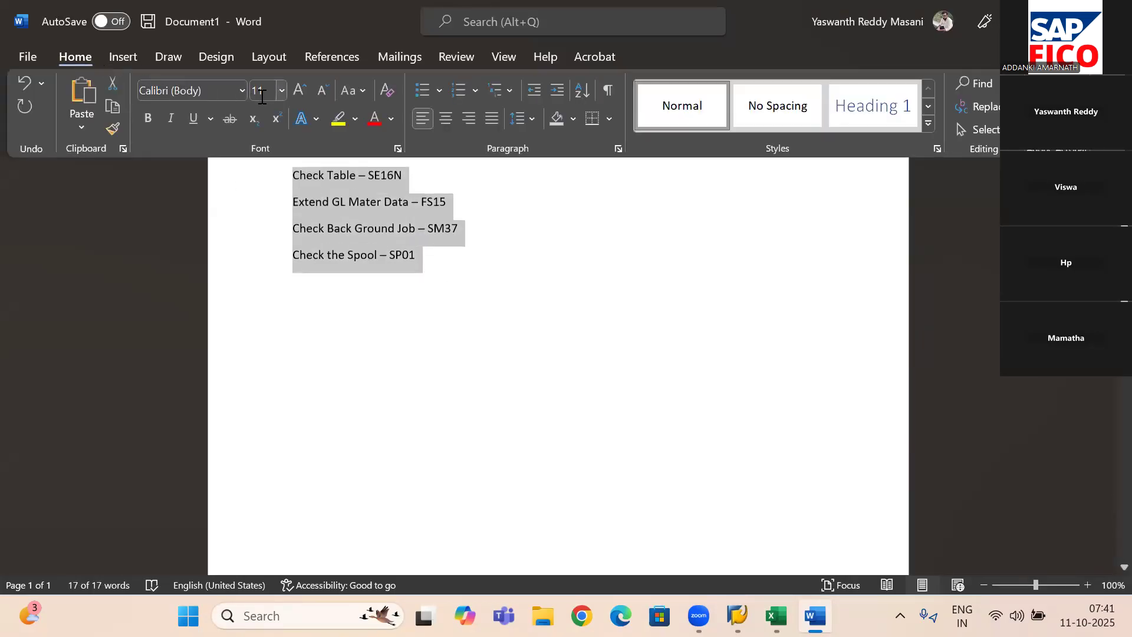
{"action": "left_click", "coordinate": [282, 91]}
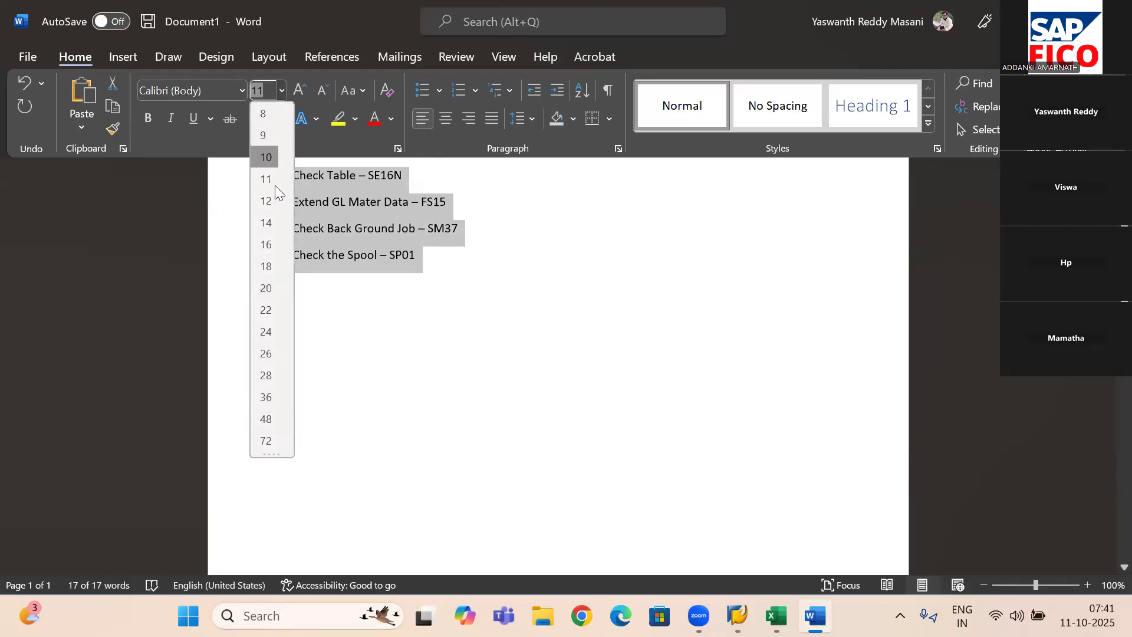
{"action": "left_click", "coordinate": [267, 282]}
{"action": "left_click", "coordinate": [241, 90]}
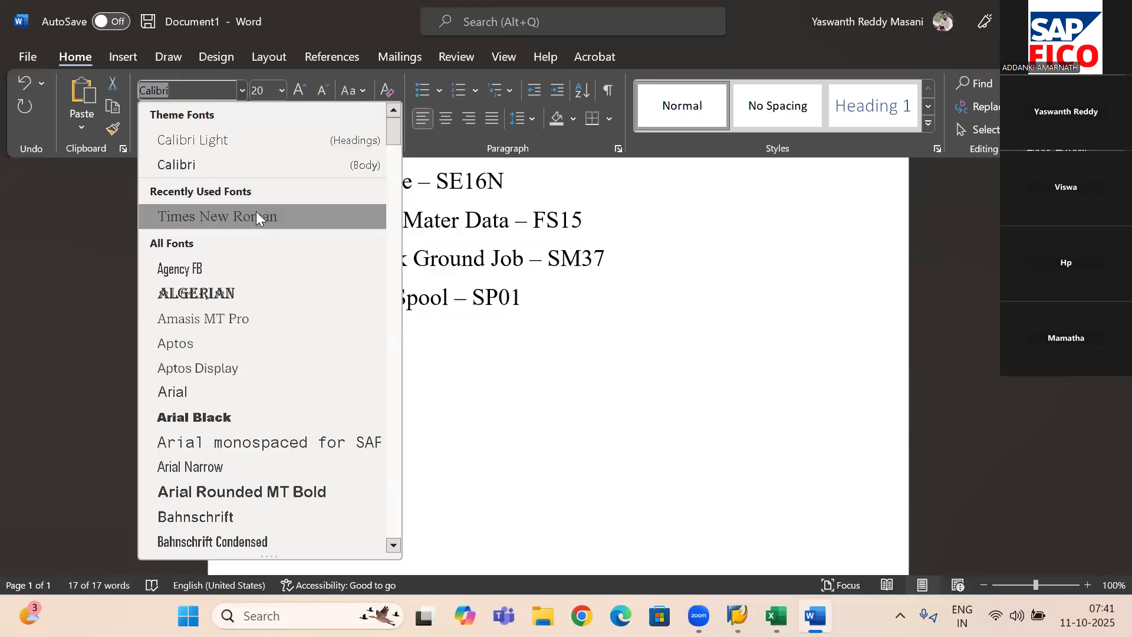
{"action": "left_click", "coordinate": [256, 216]}
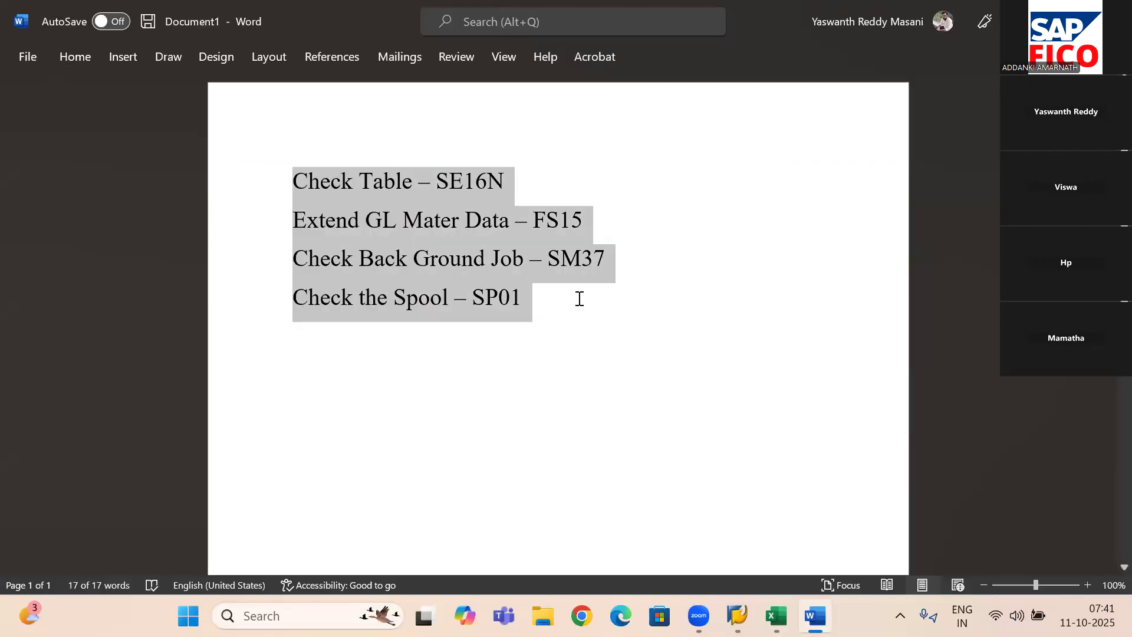
{"action": "left_click", "coordinate": [579, 299]}
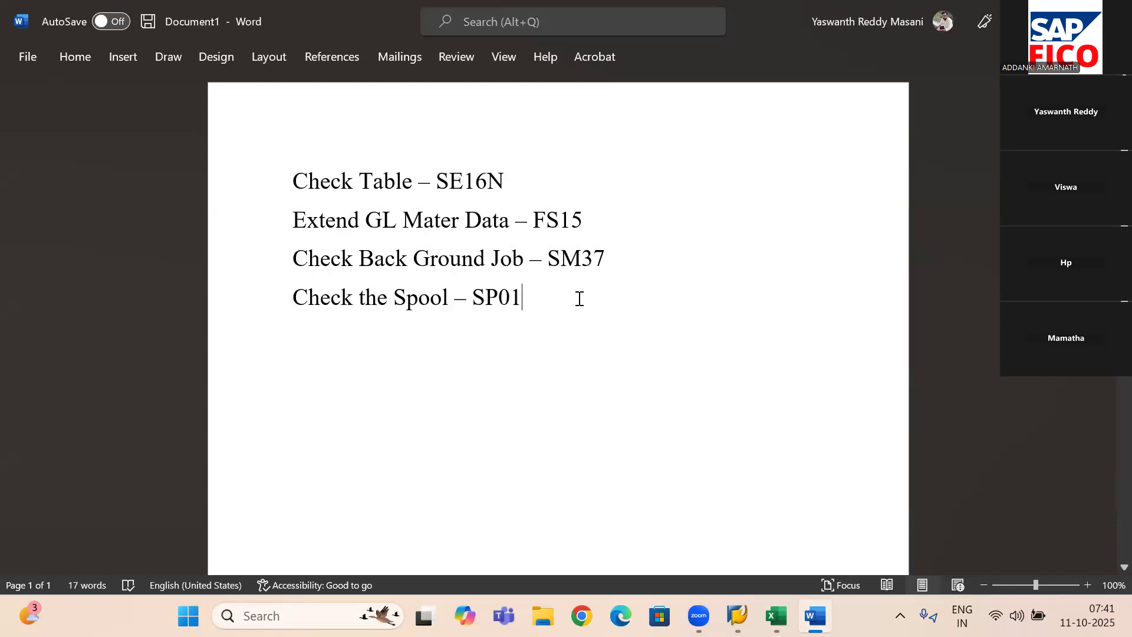
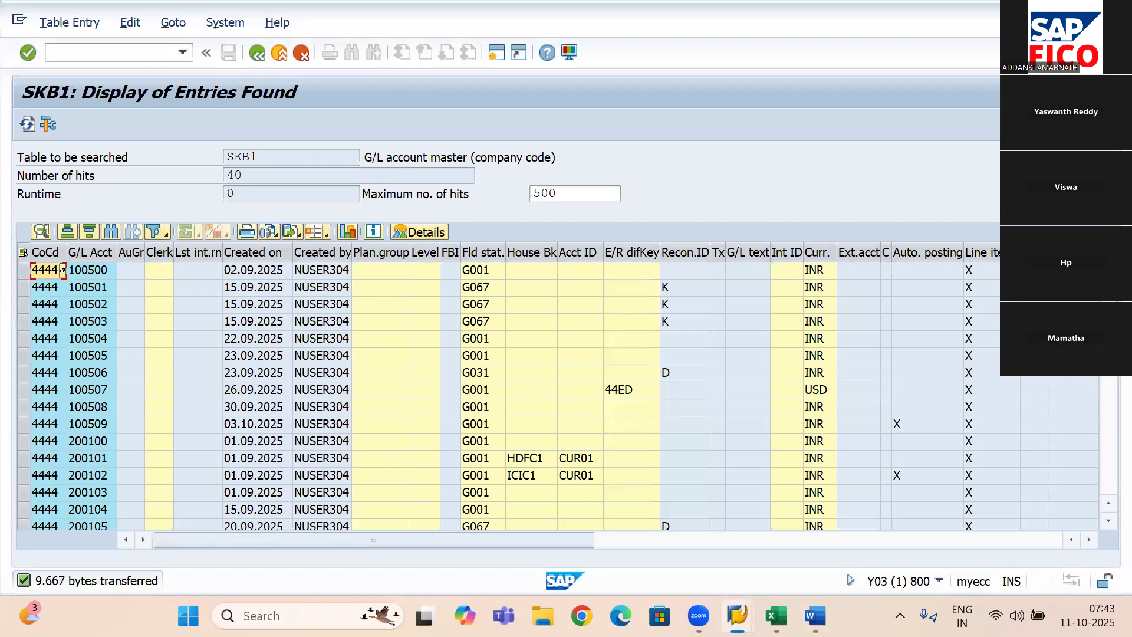
{"action": "key", "text": "alt+Tab"}
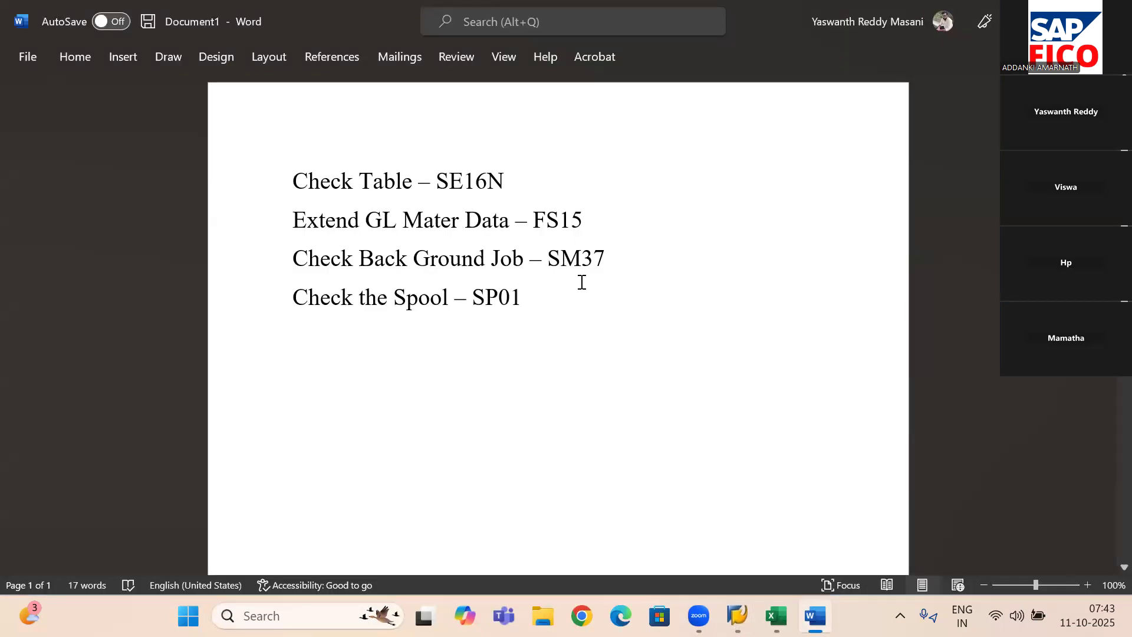
{"action": "key", "text": "Return"}
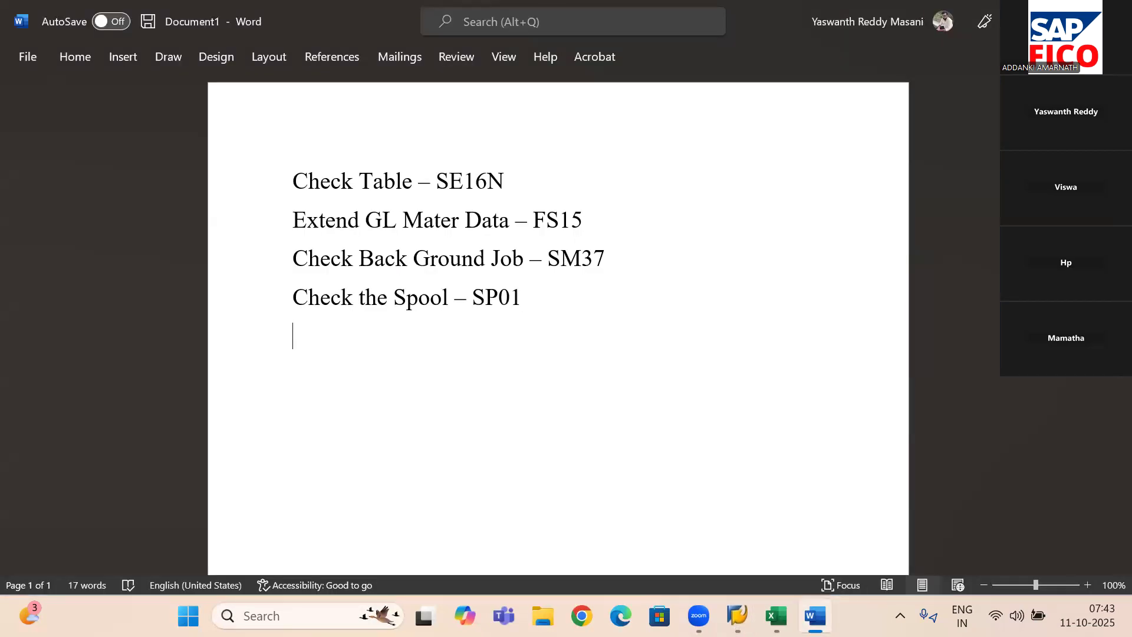
{"action": "left_click_drag", "start_coordinate": [587, 220], "coordinate": [315, 241]}
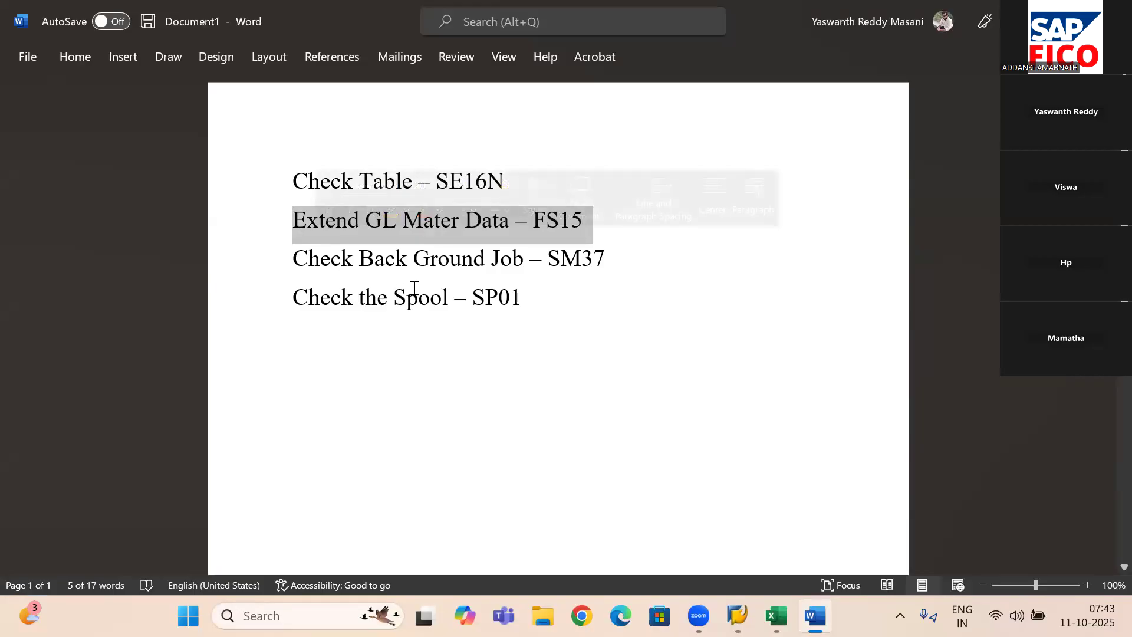
{"action": "left_click", "coordinate": [525, 300]}
{"action": "key", "text": "Return"}
{"action": "type", "text": "Extend"}
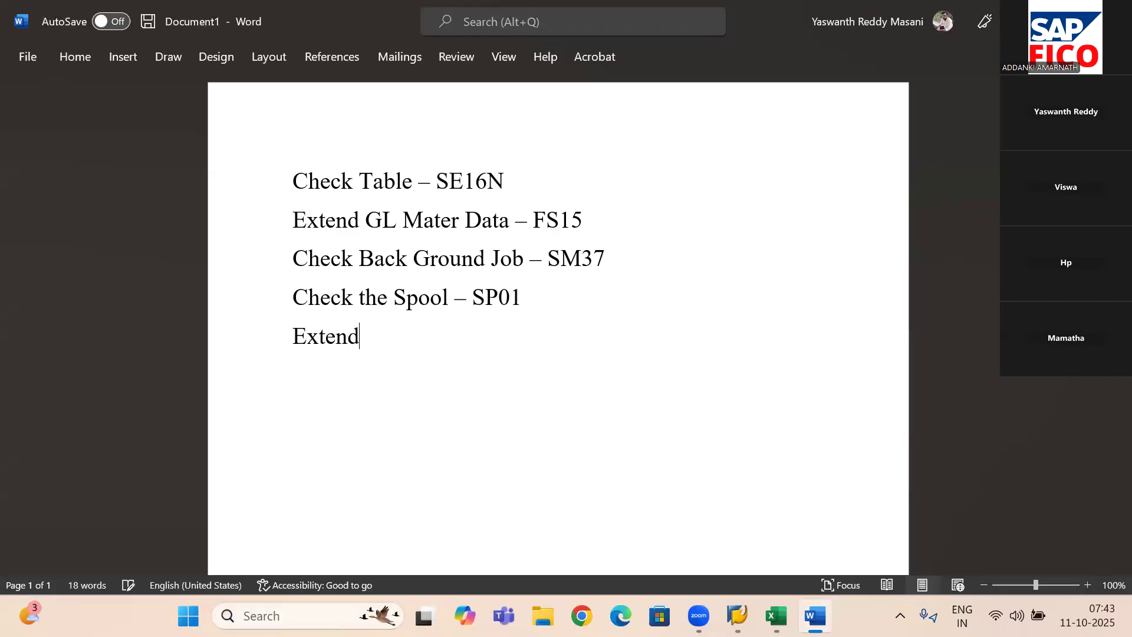
{"action": "key", "text": "BackSpace"}
{"action": "key", "text": "BackSpace"}
{"action": "key", "text": "BackSpace"}
{"action": "key", "text": "BackSpace"}
{"action": "key", "text": "BackSpace"}
{"action": "key", "text": "BackSpace"}
{"action": "key", "text": "BackSpace"}
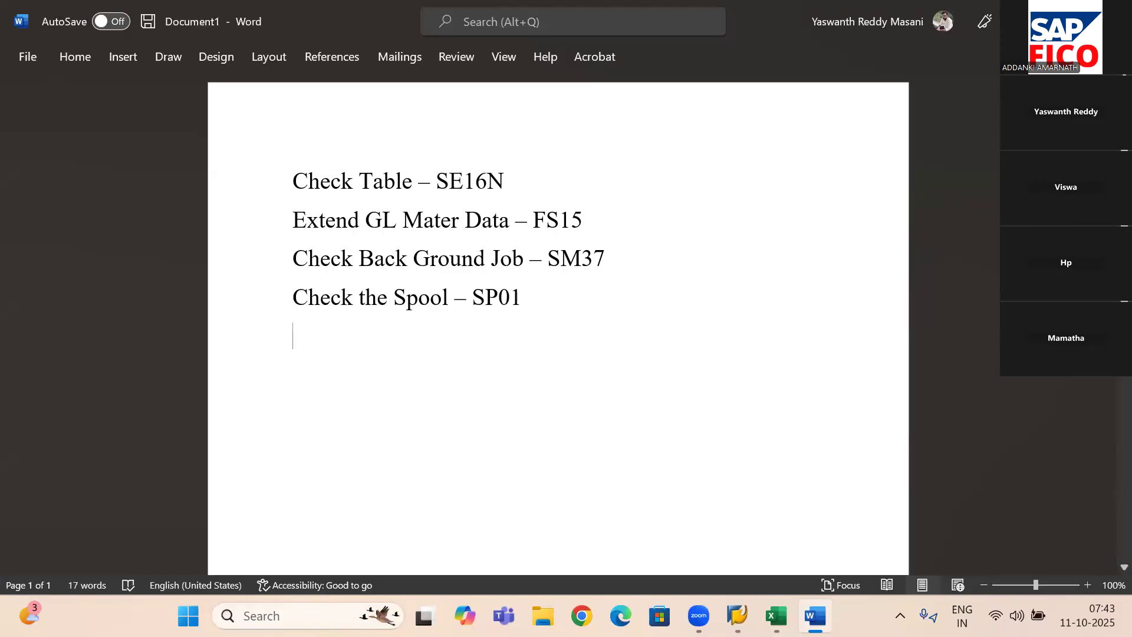
- Switch to SAP and open transaction FS15 for copying G/L account master data, entering /NFS15
{"action": "mouse_move", "coordinate": [737, 616]}
{"action": "left_click", "coordinate": [784, 518]}
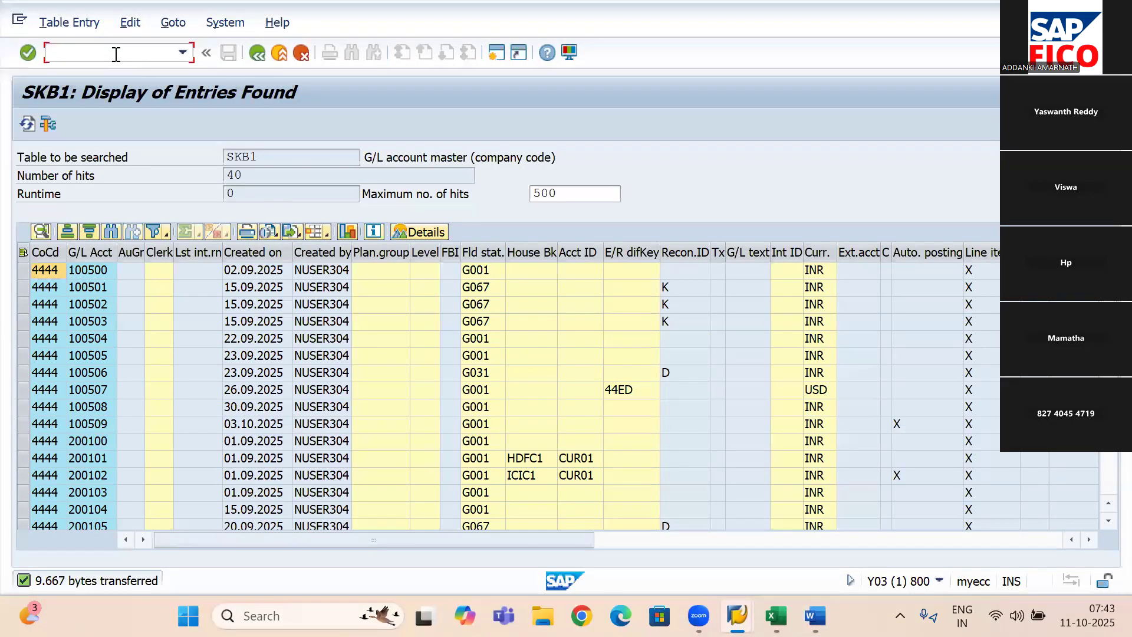
{"action": "type", "text": "/NFS15"}
{"action": "key", "text": "Return"}
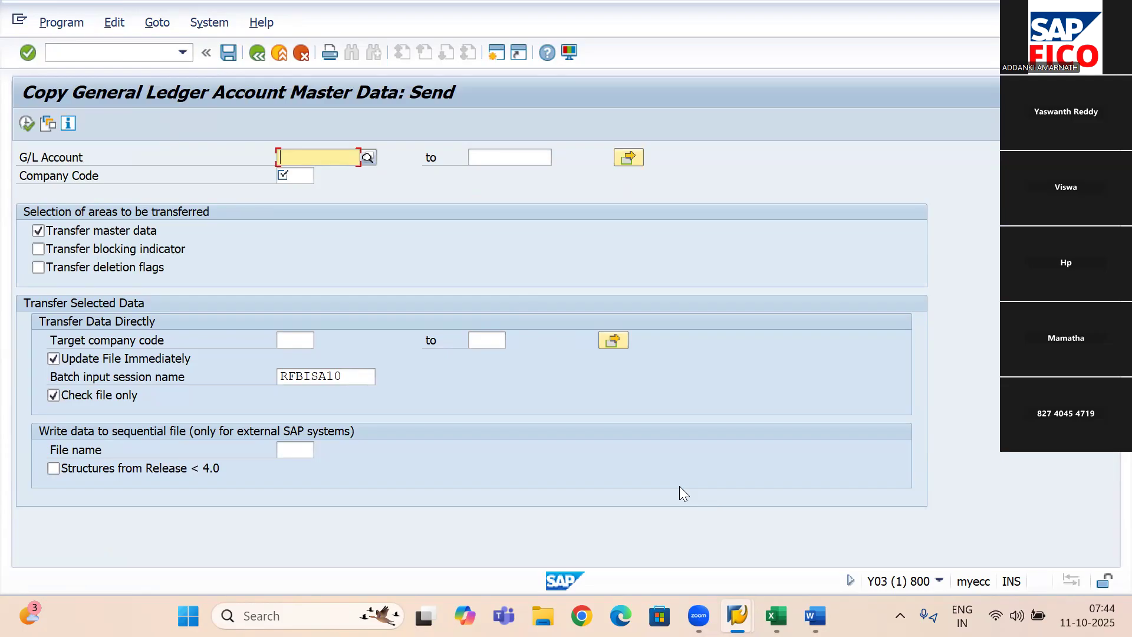
- Copy the first G/L account, 100500, from the gl master data 4444 workbook and enter it as the G/L Account in SAP
{"action": "left_click", "coordinate": [775, 615]}
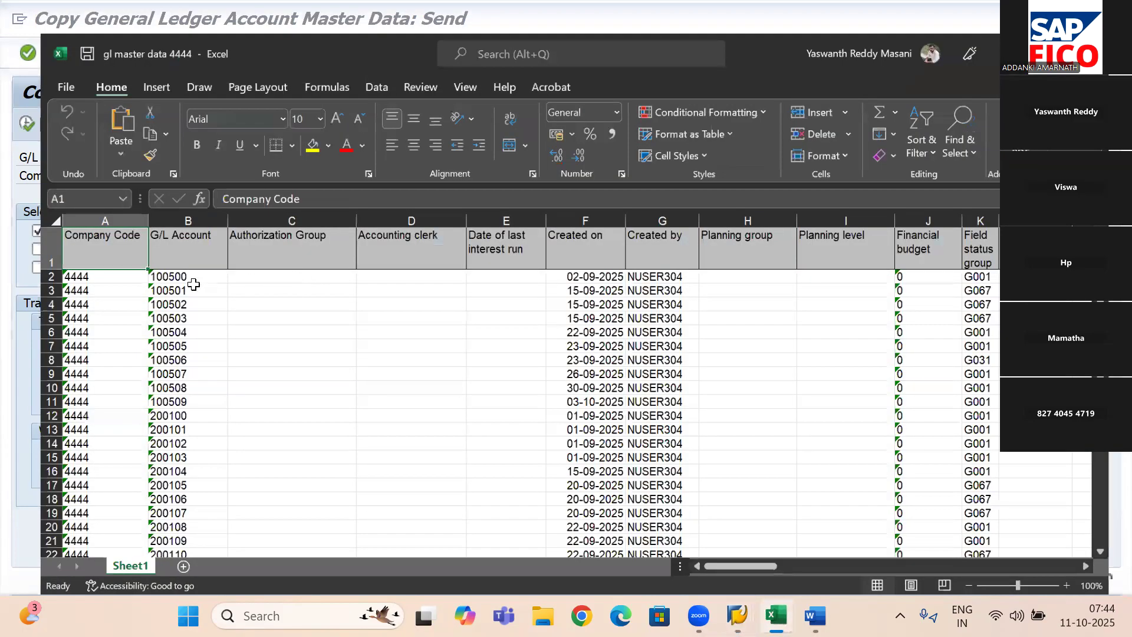
{"action": "left_click", "coordinate": [171, 254]}
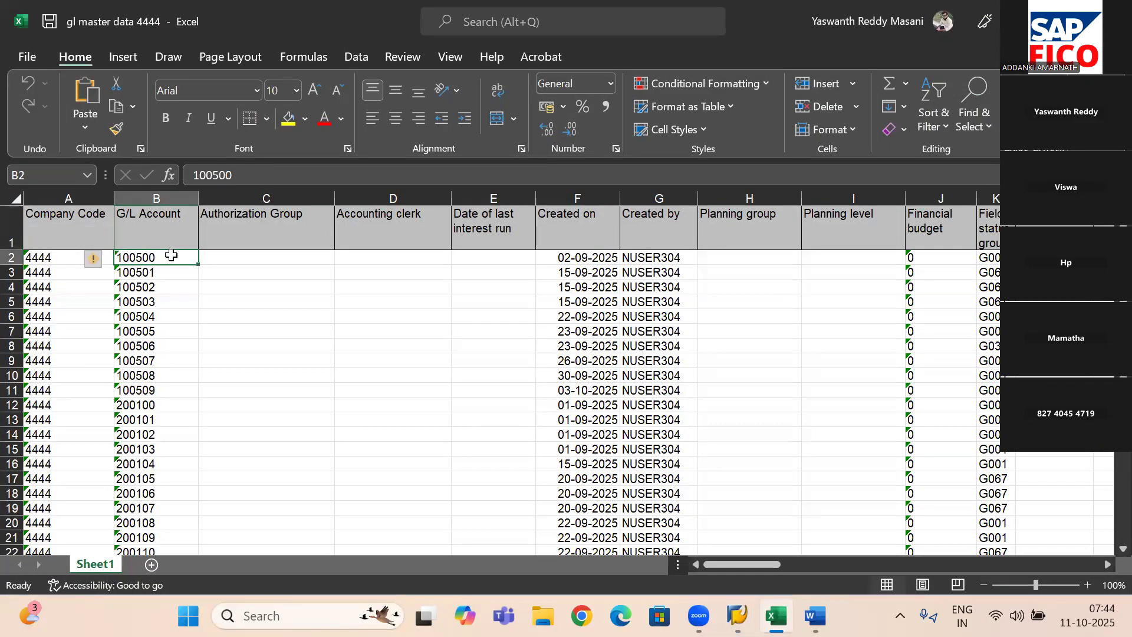
{"action": "key", "text": "ctrl+c"}
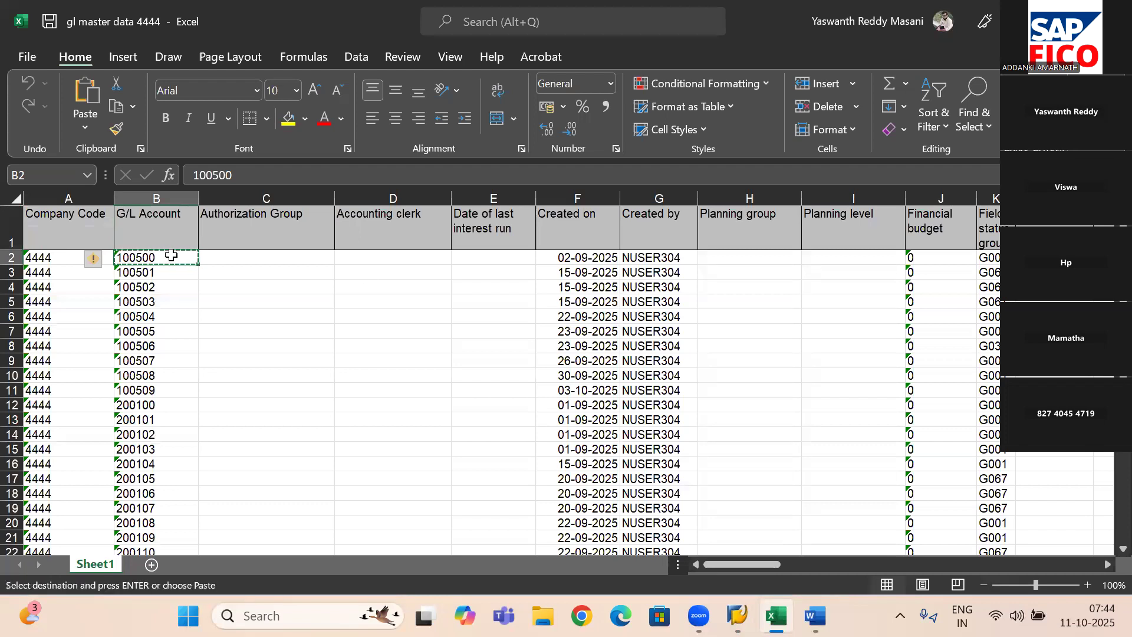
{"action": "mouse_move", "coordinate": [737, 615]}
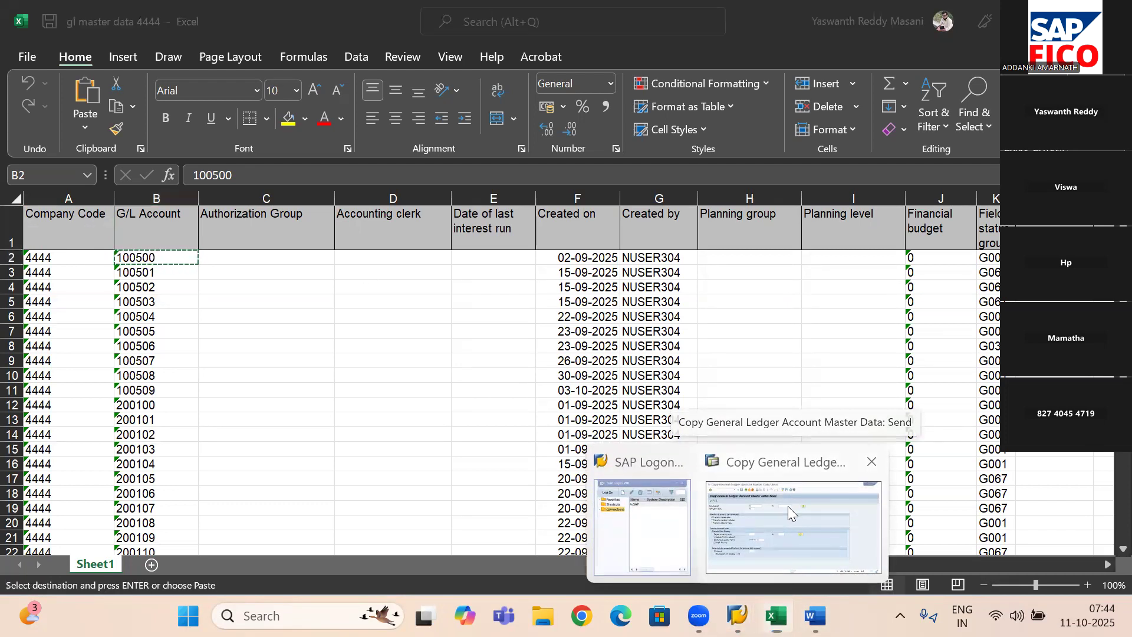
{"action": "left_click", "coordinate": [788, 506]}
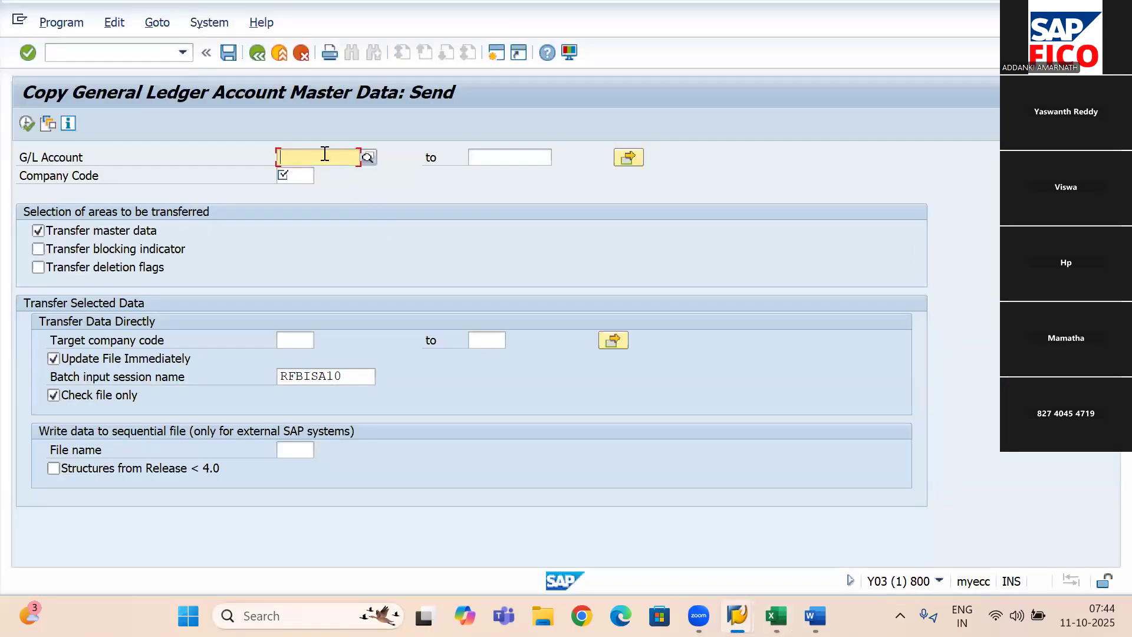
{"action": "type", "text": "100500"}
- Back in the Excel workbook, fill the G/L Account column from 100501 in B3 down to 100539 in B41 and copy those cells
{"action": "mouse_move", "coordinate": [777, 615]}
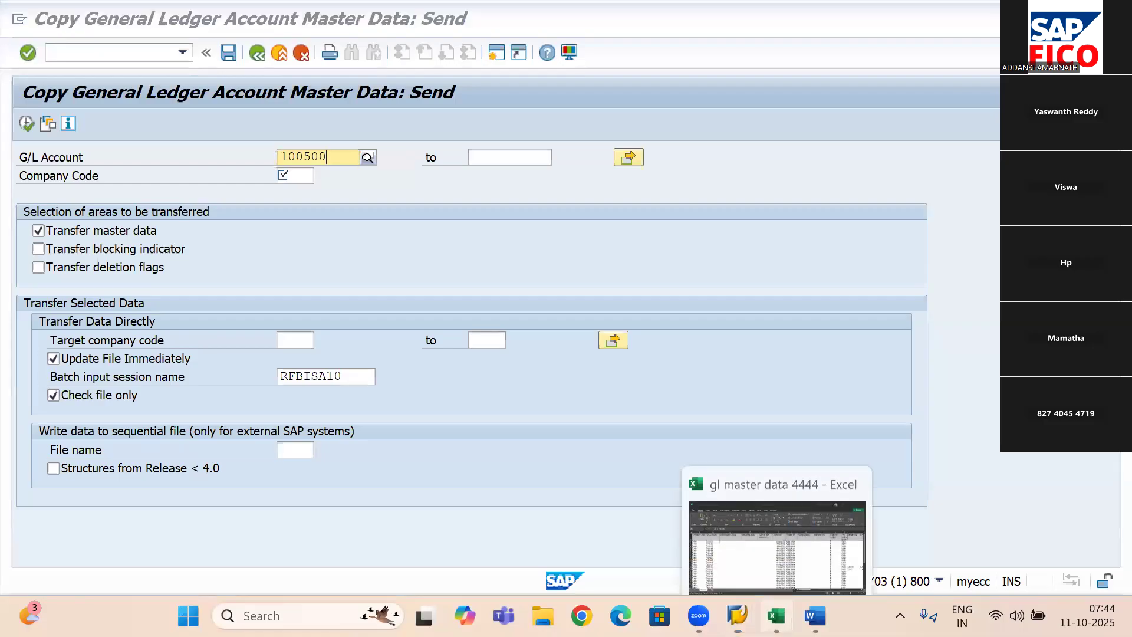
{"action": "left_click", "coordinate": [788, 536]}
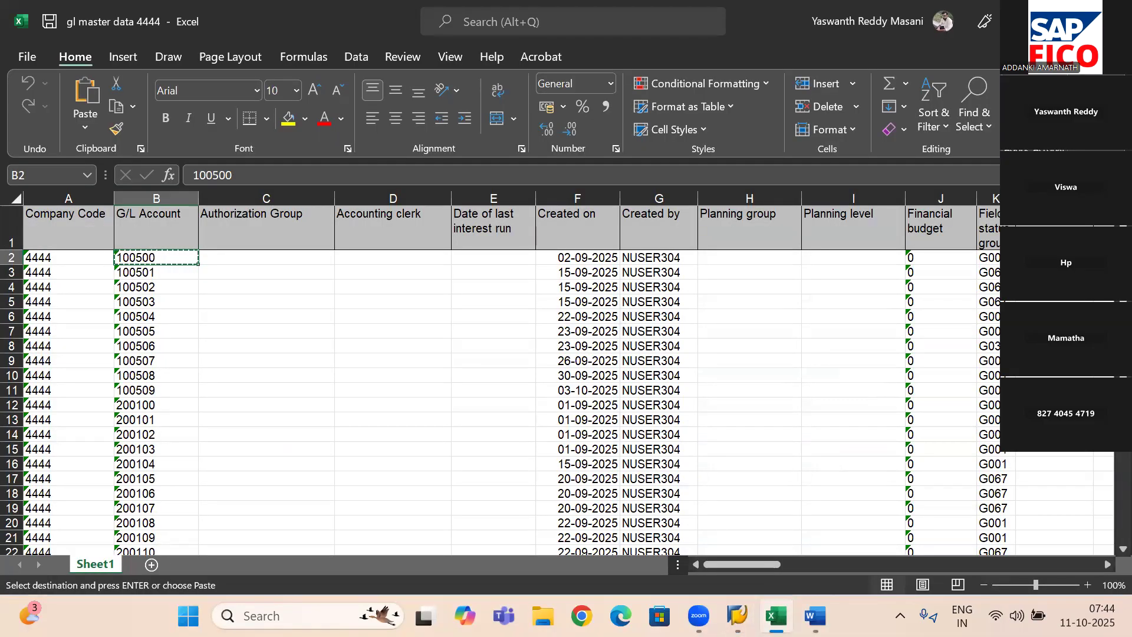
{"action": "scroll", "coordinate": [498, 356], "scroll_direction": "down", "scroll_amount": 1}
{"action": "scroll", "coordinate": [498, 356], "scroll_direction": "up", "scroll_amount": 1}
{"action": "left_click", "coordinate": [144, 276]}
{"action": "left_click_drag", "start_coordinate": [197, 277], "coordinate": [187, 500]}
{"action": "key", "text": "ctrl+c"}
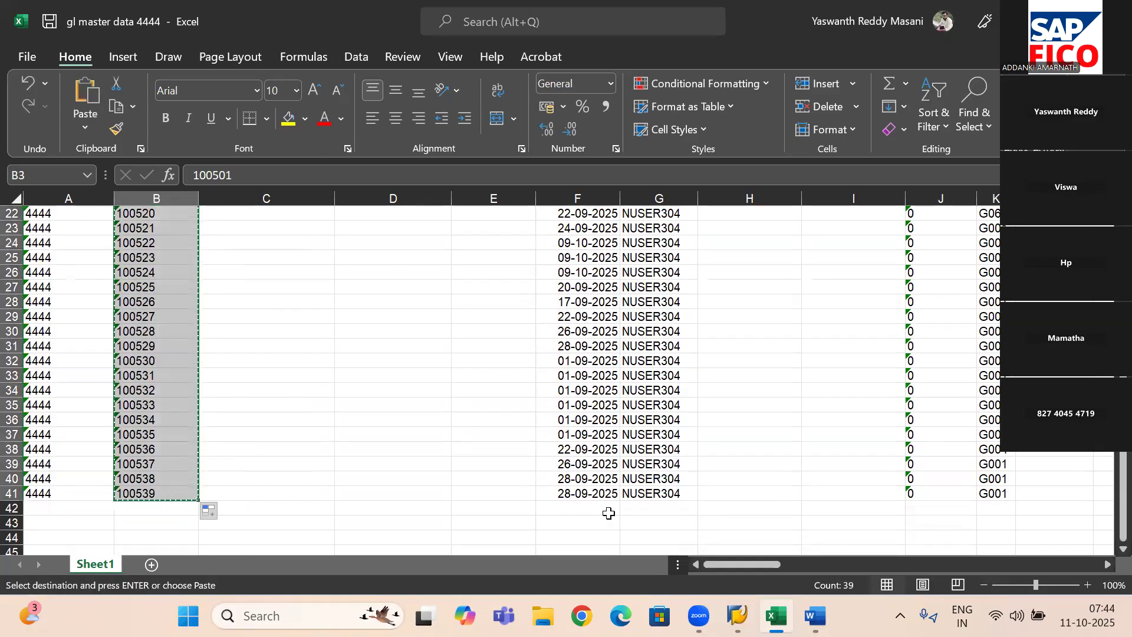
- Switch back to SAP and set the source Company Code to 4444
{"action": "left_click", "coordinate": [737, 616]}
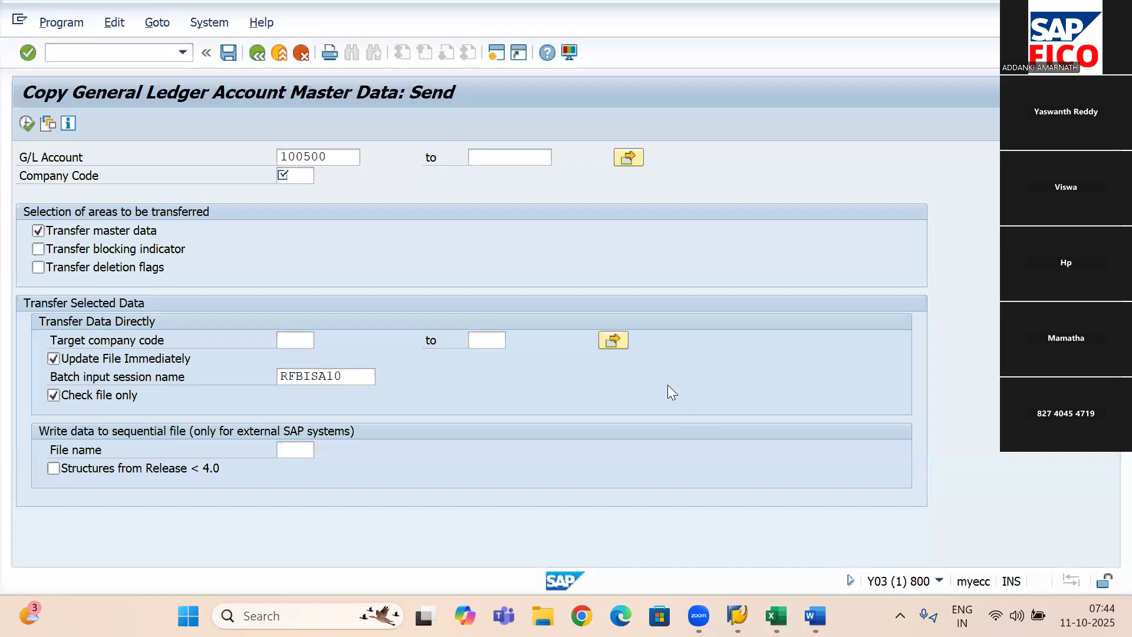
{"action": "left_click", "coordinate": [618, 158]}
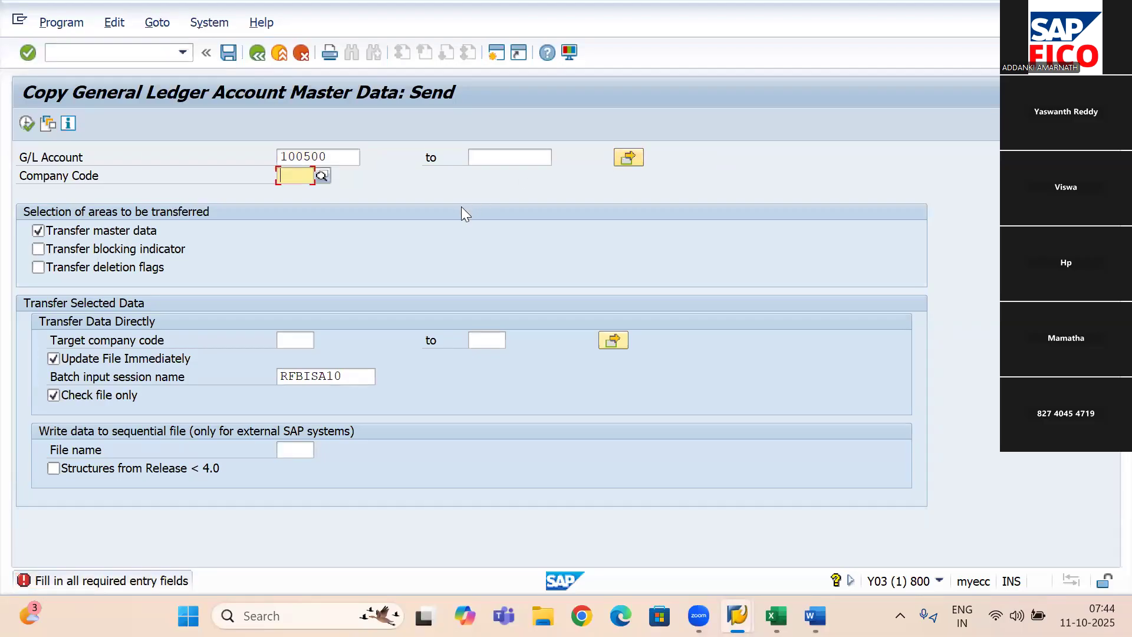
{"action": "type", "text": "4444"}
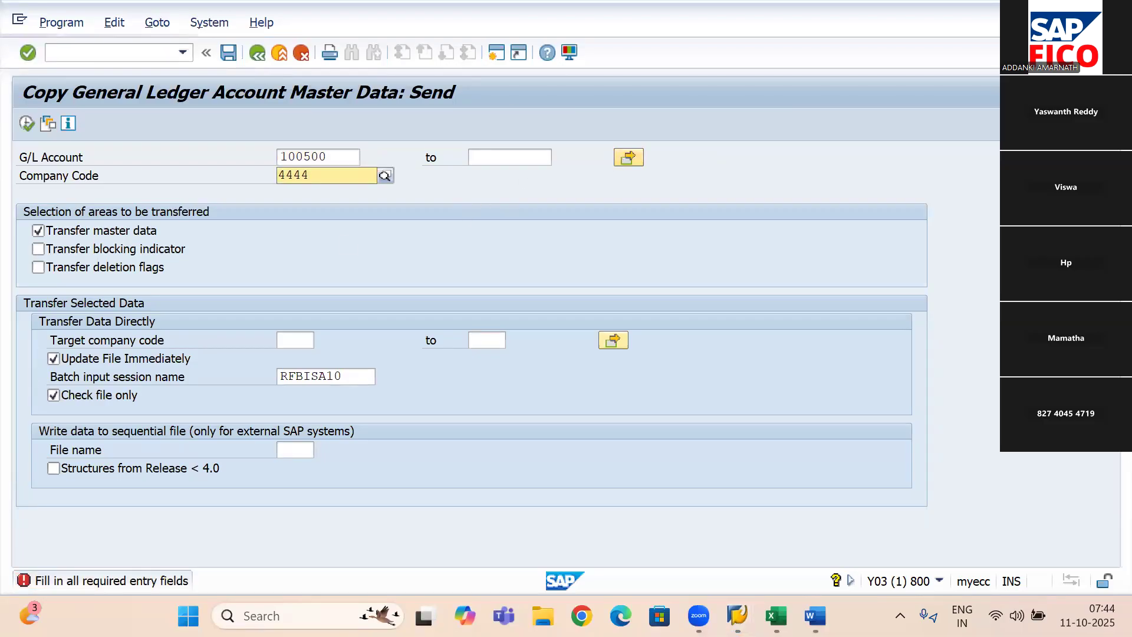
{"action": "left_click", "coordinate": [339, 214]}
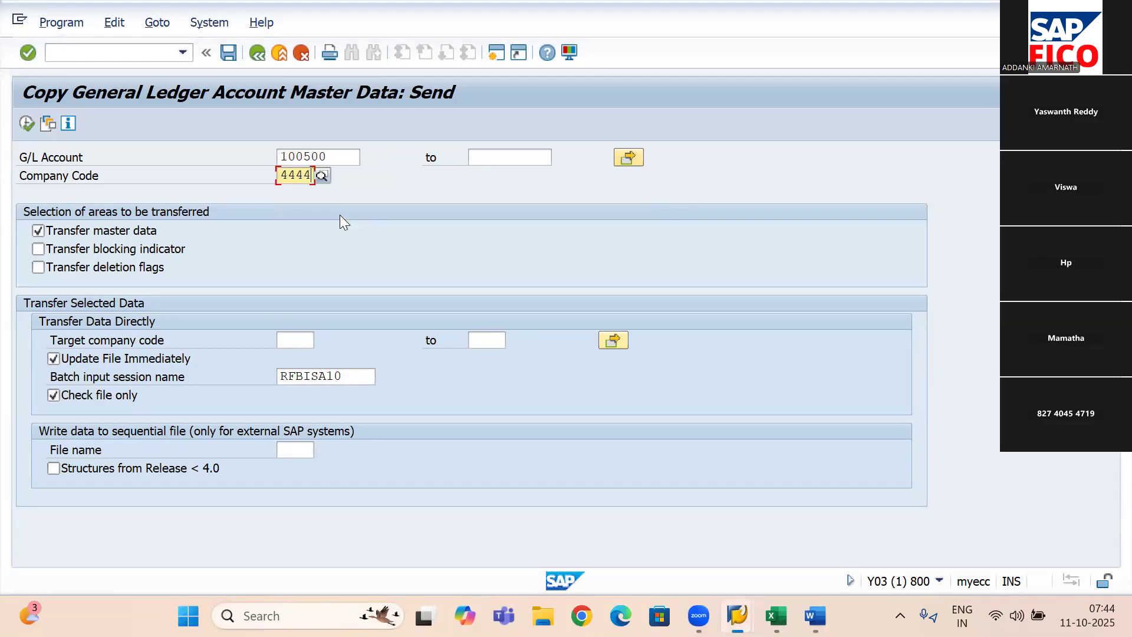
{"action": "left_click", "coordinate": [633, 158]}
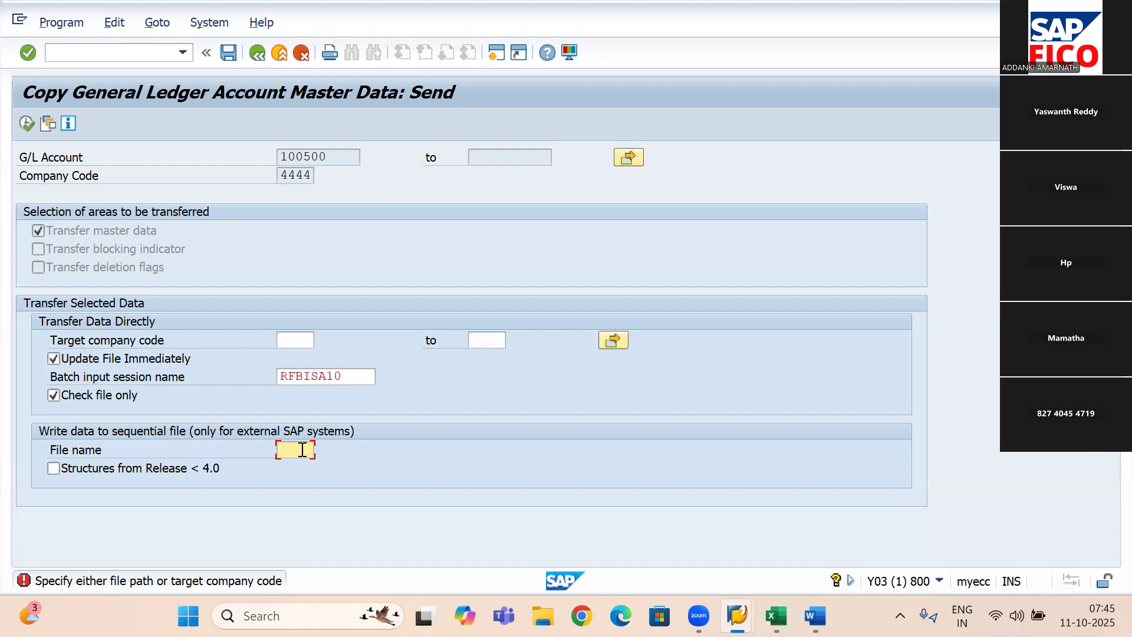
- Set the target company code for the direct data transfer to 5555, Jio Financial Ser Pvt Ltd
{"action": "left_click", "coordinate": [298, 335]}
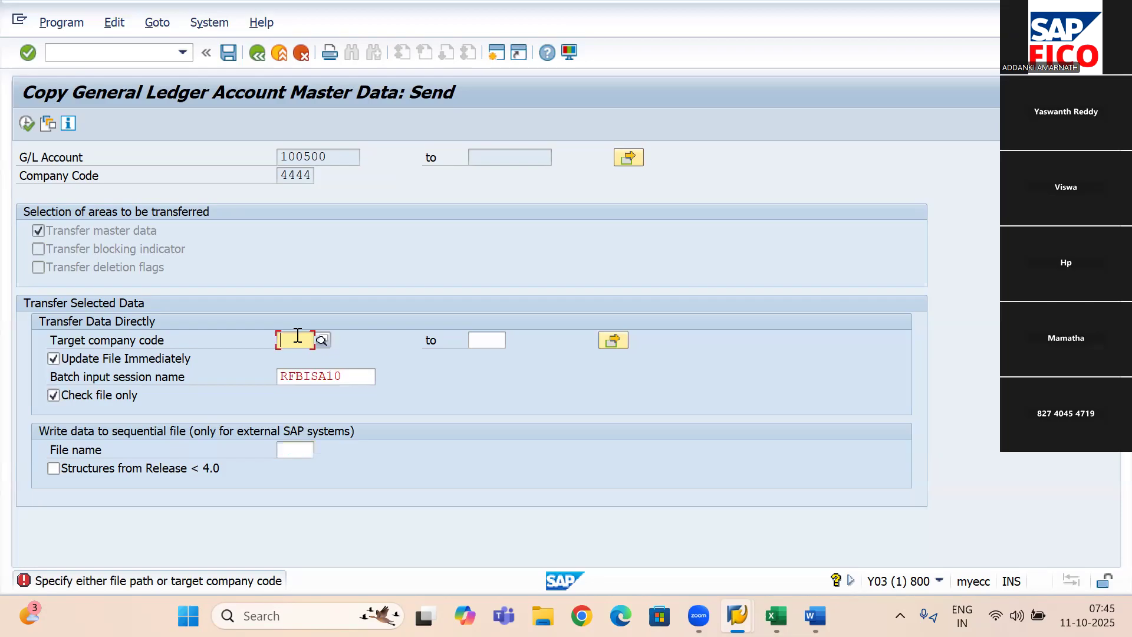
{"action": "type", "text": "5"}
{"action": "key", "text": "BackSpace"}
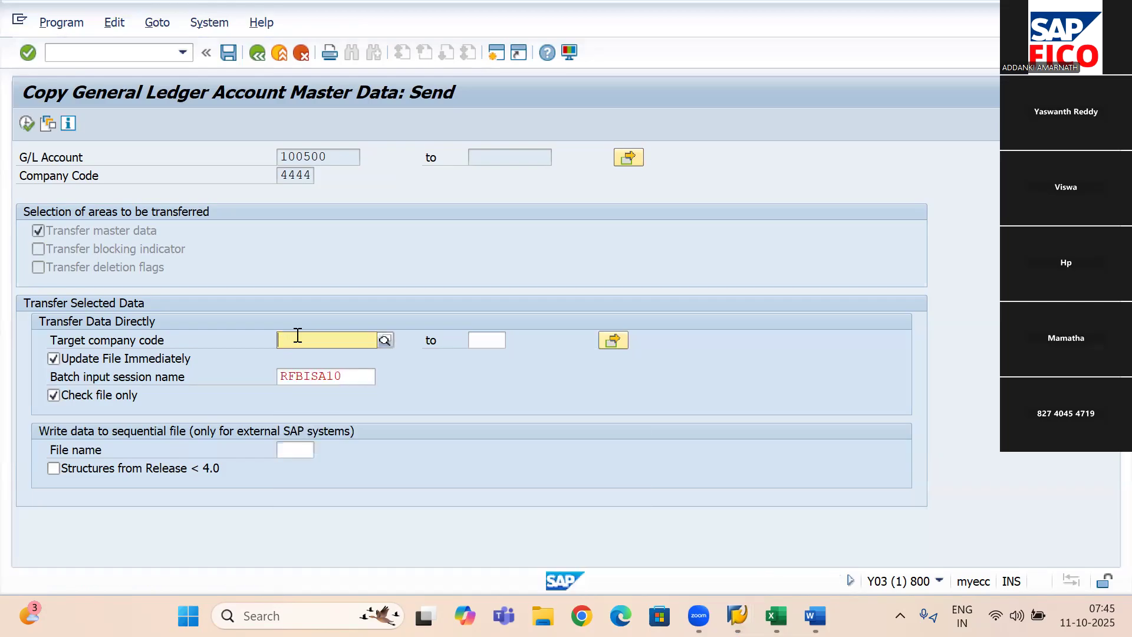
{"action": "type", "text": "5555"}
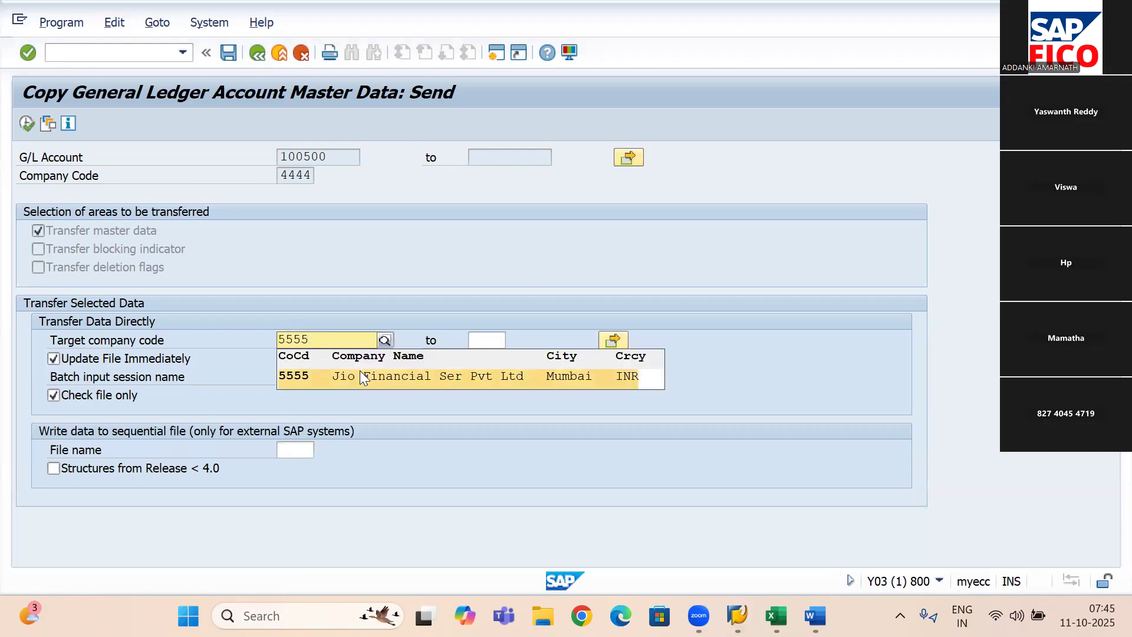
{"action": "left_click", "coordinate": [360, 373]}
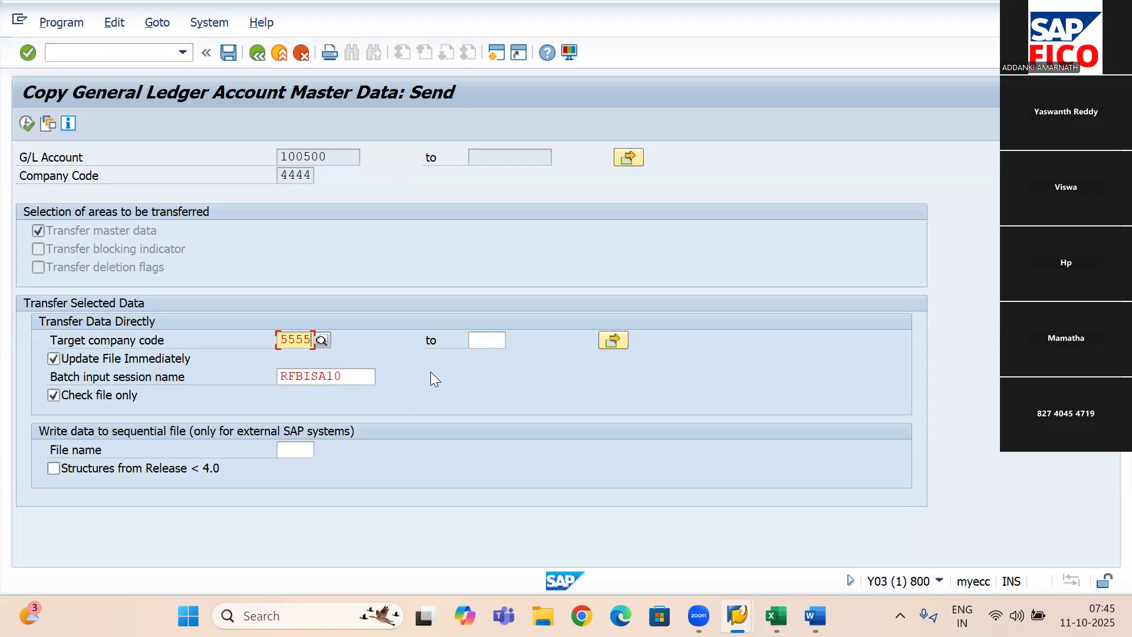
- Turn off Check file only and turn on Structures from Release < 4.0
{"action": "left_click", "coordinate": [52, 394]}
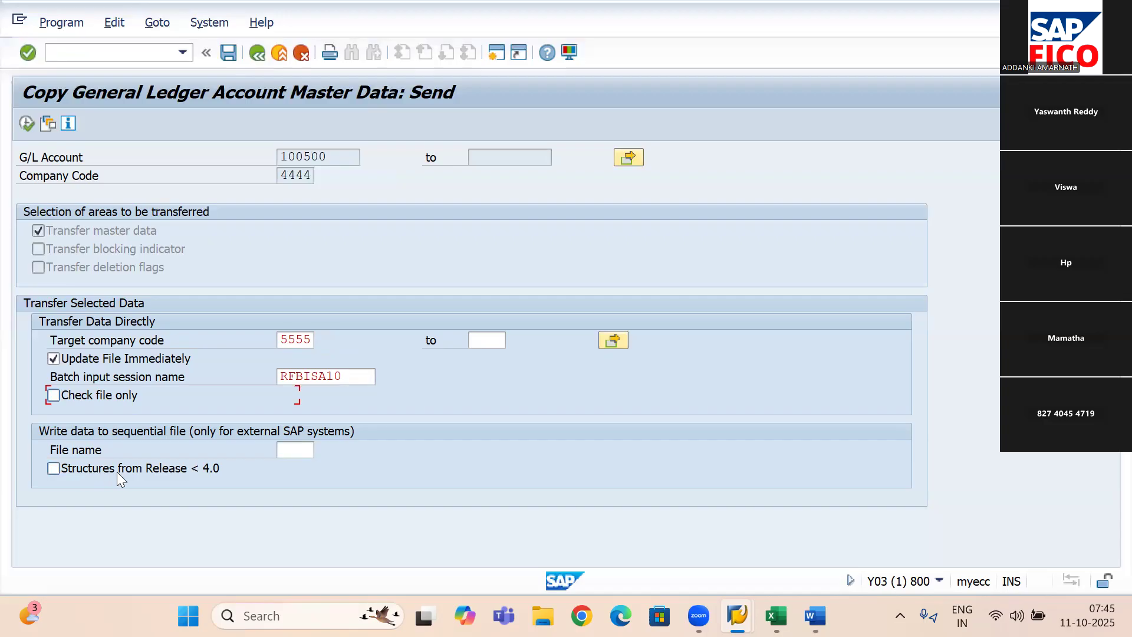
{"action": "left_click", "coordinate": [53, 469]}
- Upload the copied G/L accounts from the clipboard as single values below 100500 and apply the multiple selection
{"action": "left_click", "coordinate": [631, 156]}
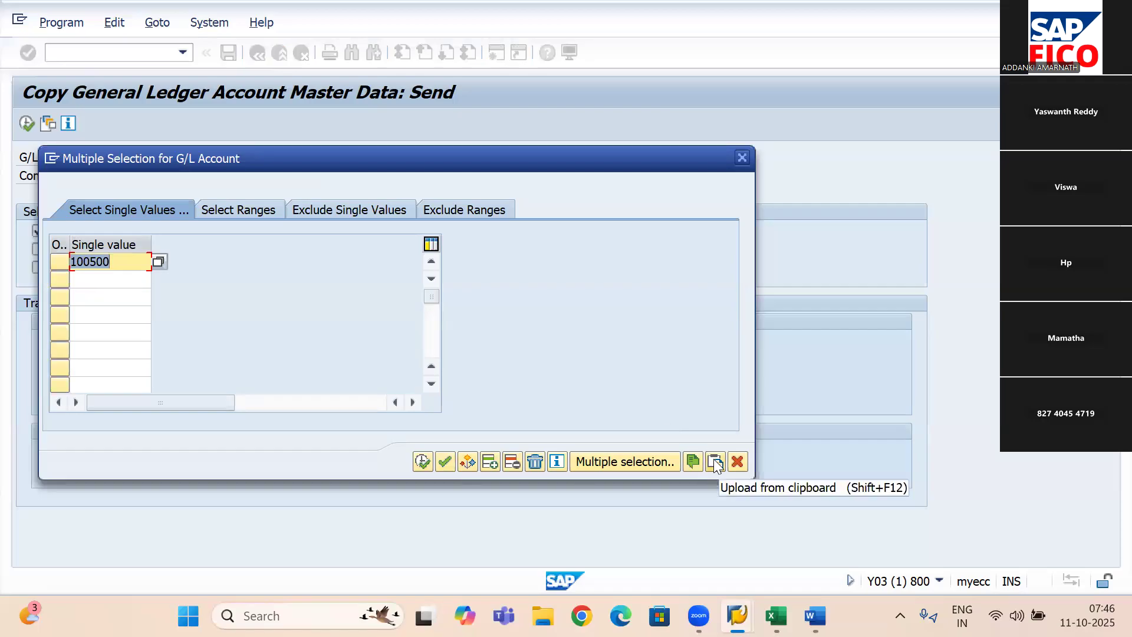
{"action": "left_click", "coordinate": [119, 278]}
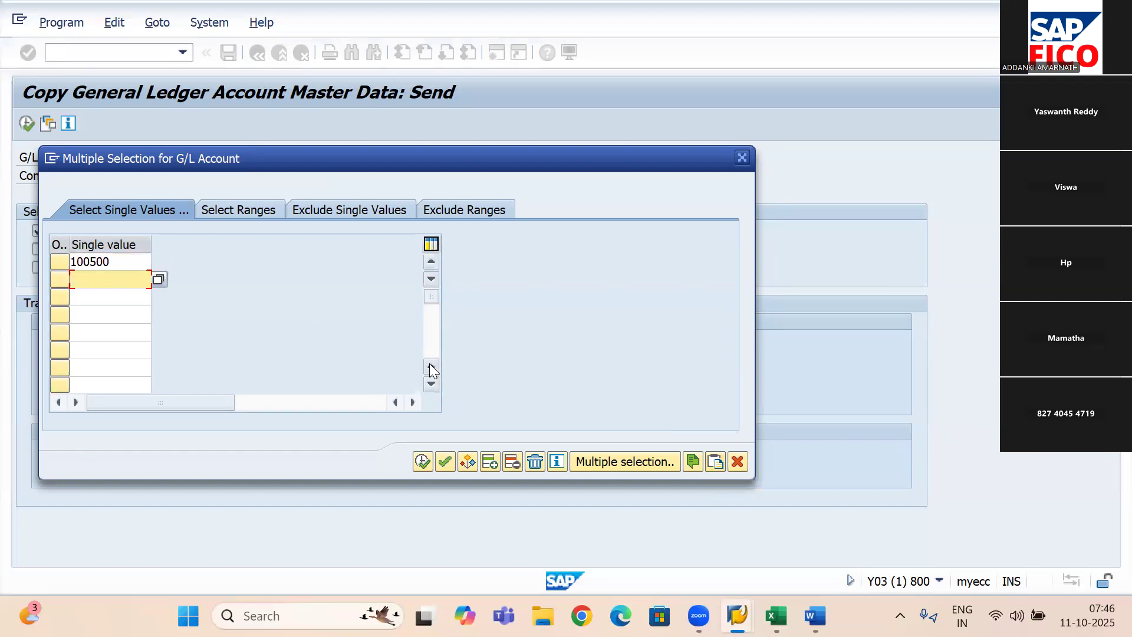
{"action": "left_click", "coordinate": [716, 461]}
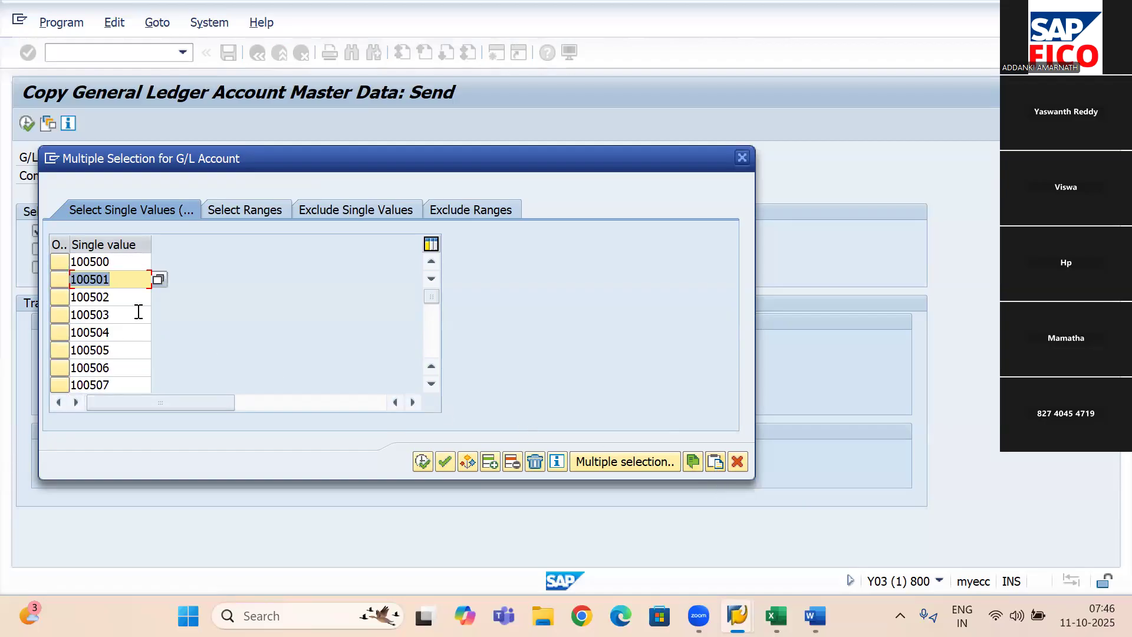
{"action": "left_click", "coordinate": [430, 383]}
{"action": "left_click", "coordinate": [422, 460]}
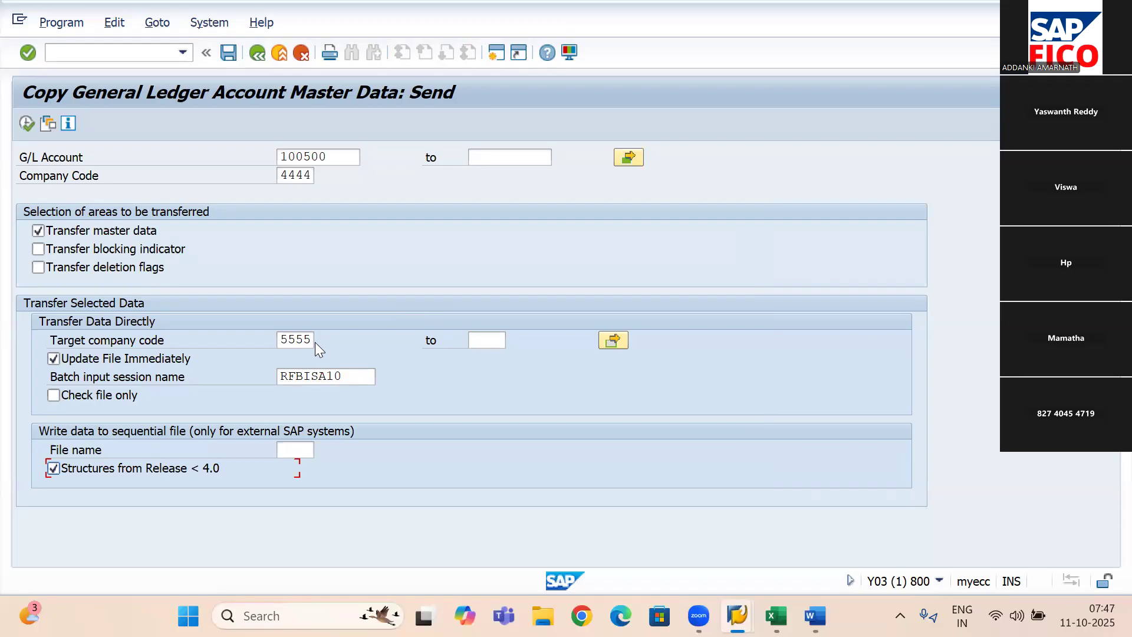
- Execute the program in the background with output device LP01, one copy and SAP spool only for now
{"action": "left_click", "coordinate": [58, 28]}
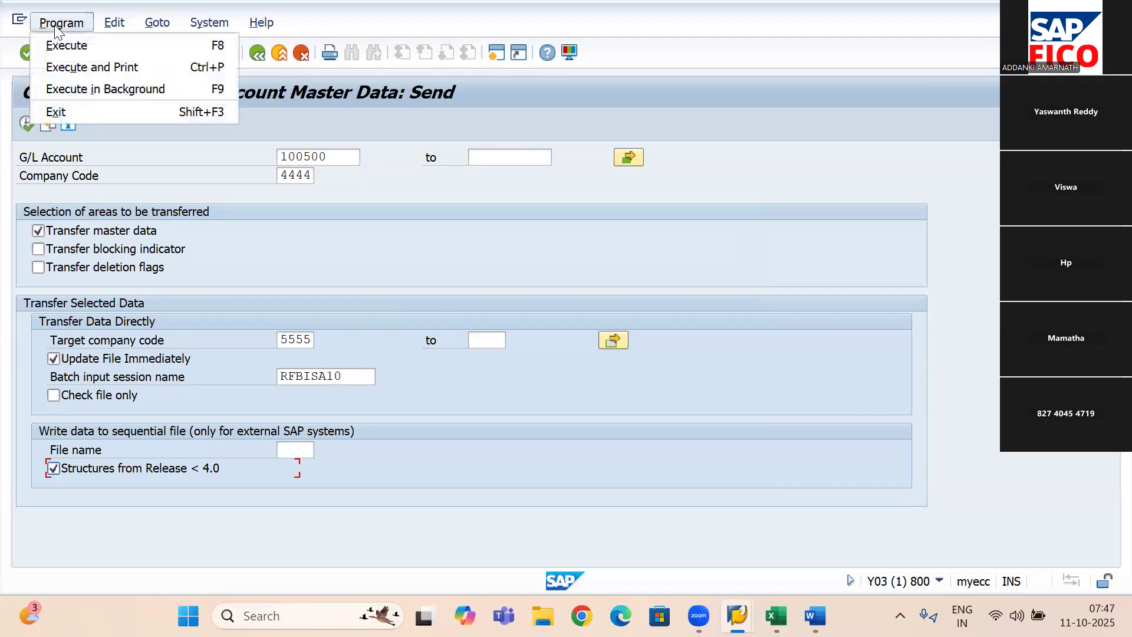
{"action": "left_click", "coordinate": [86, 91]}
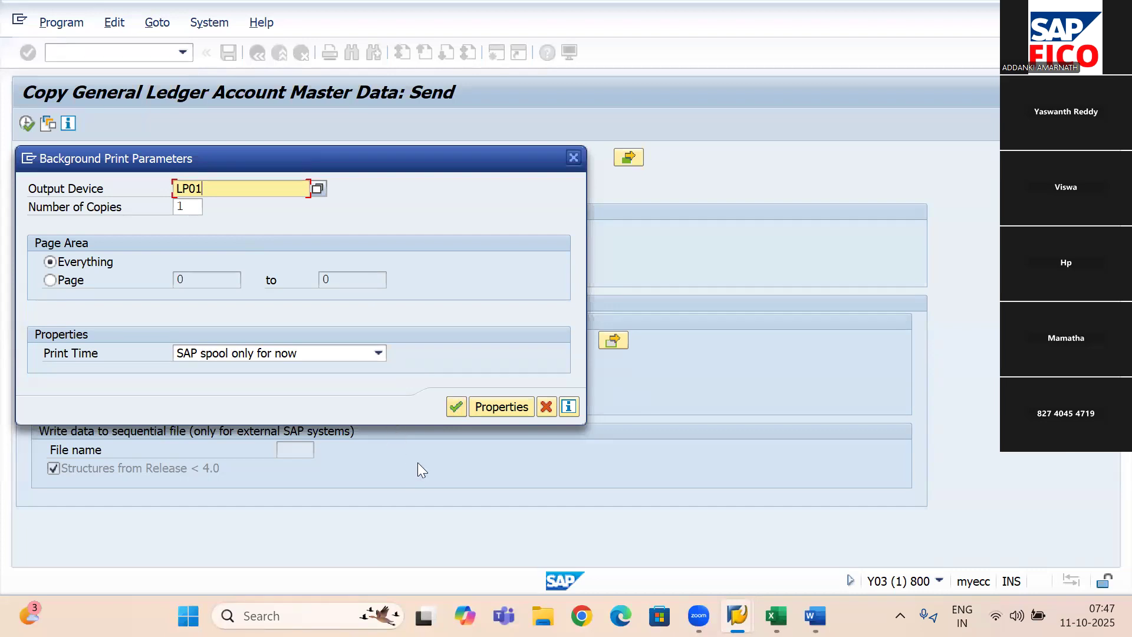
{"action": "left_click", "coordinate": [450, 410]}
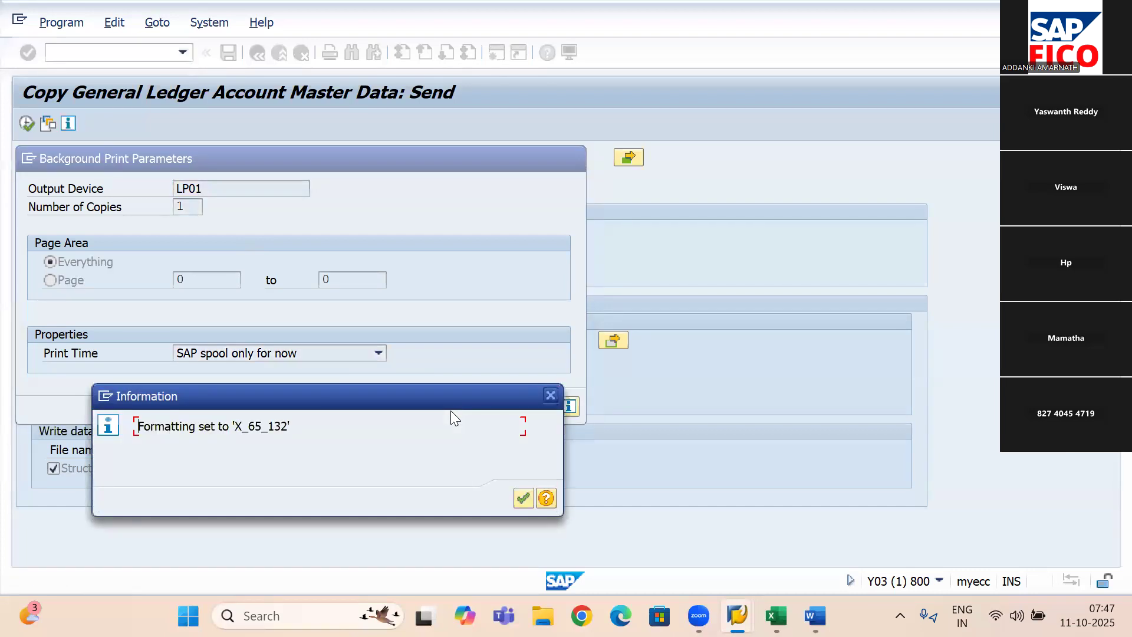
{"action": "left_click", "coordinate": [522, 498]}
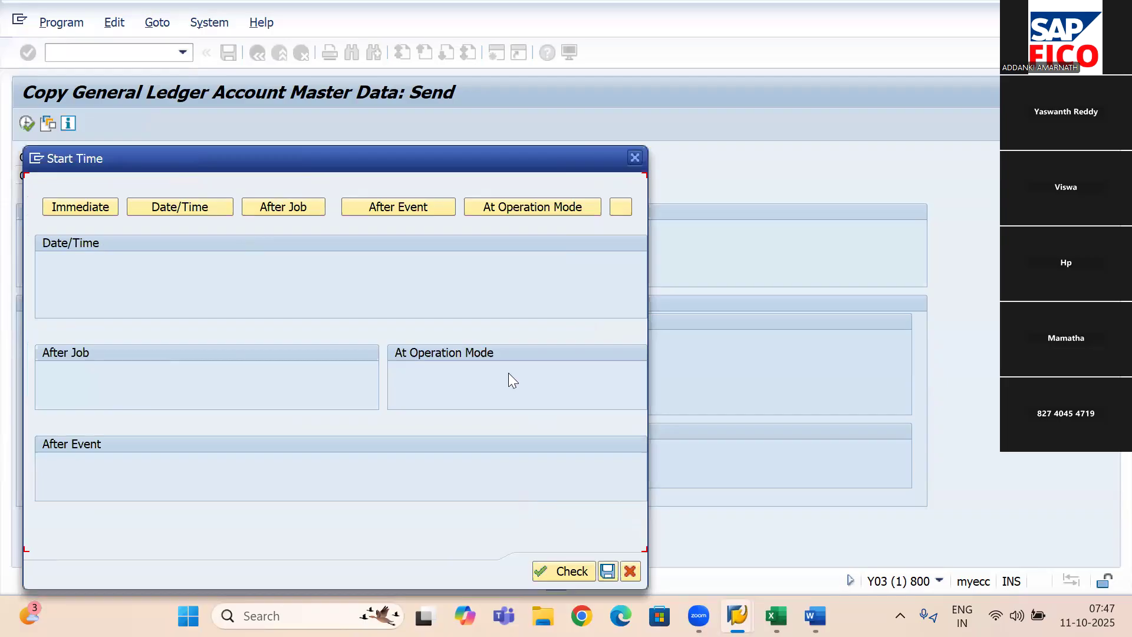
- Schedule the background job for an immediate start, check the start time and save it
{"action": "left_click_drag", "start_coordinate": [433, 156], "coordinate": [465, 26]}
{"action": "left_click", "coordinate": [125, 70]}
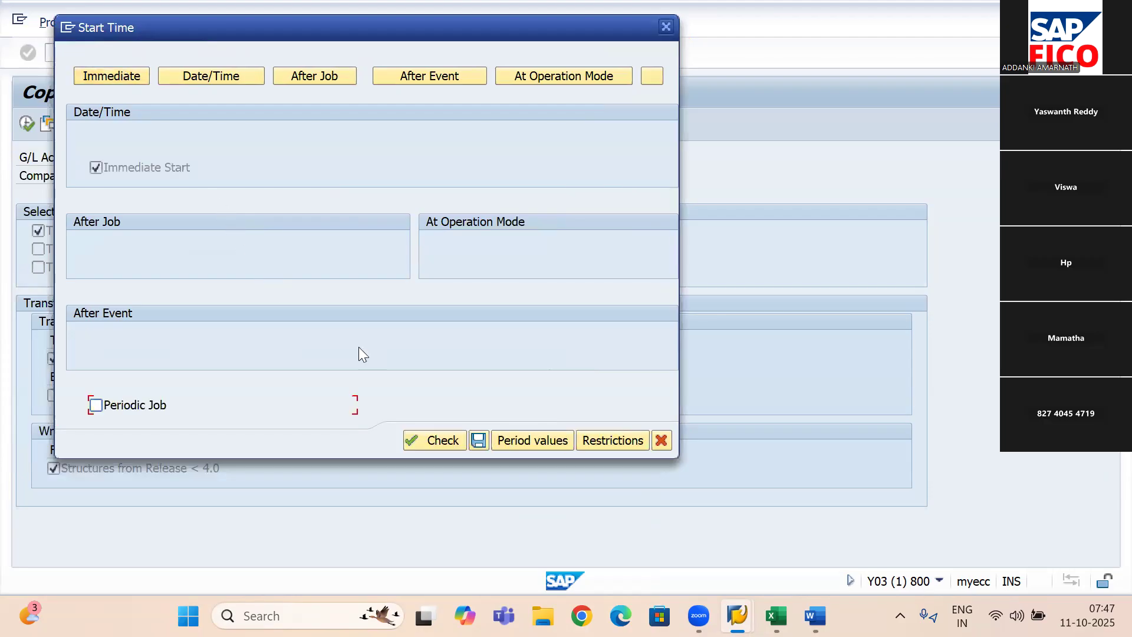
{"action": "left_click", "coordinate": [432, 440]}
{"action": "left_click", "coordinate": [477, 440]}
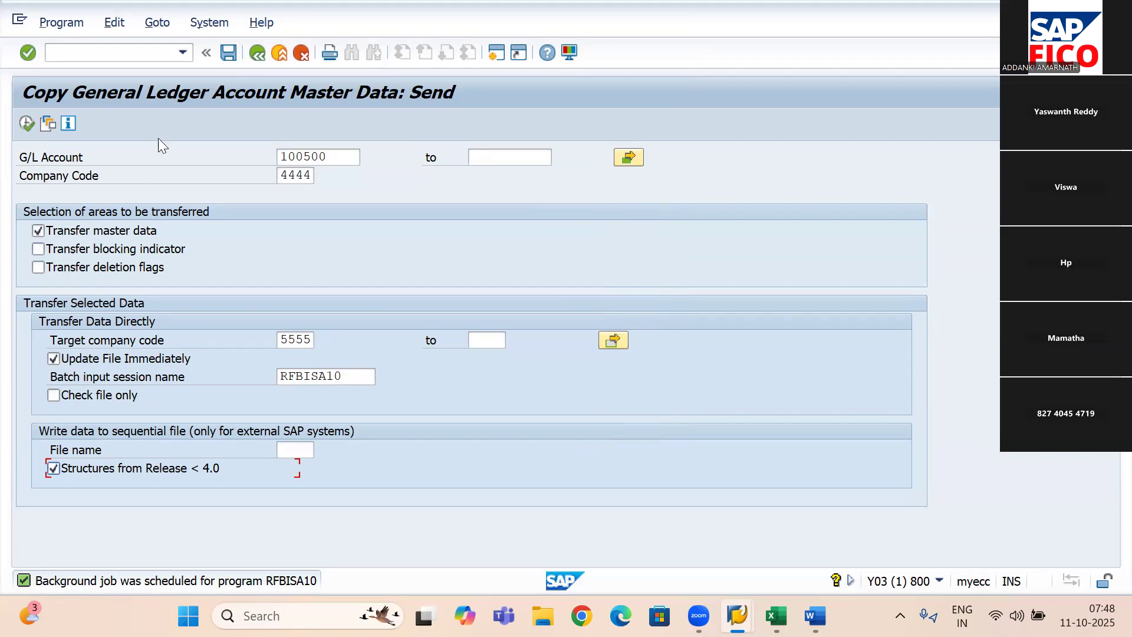
- List today's background jobs for all statuses including scheduled, and open the spool list of job RFBISA10
{"action": "left_click", "coordinate": [216, 22]}
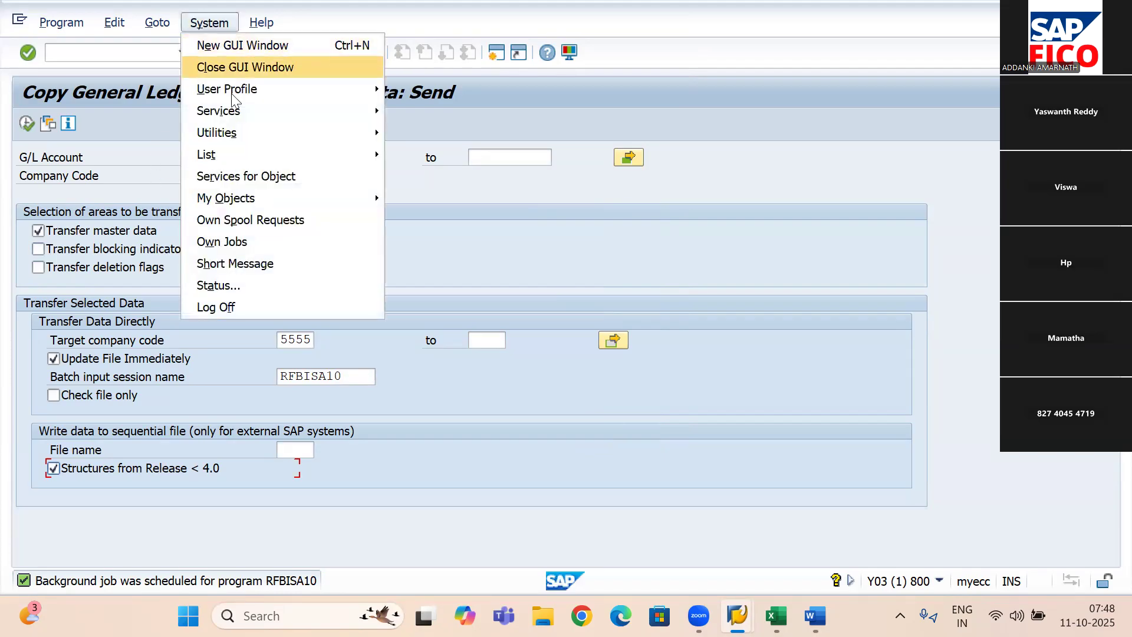
{"action": "mouse_move", "coordinate": [234, 110]}
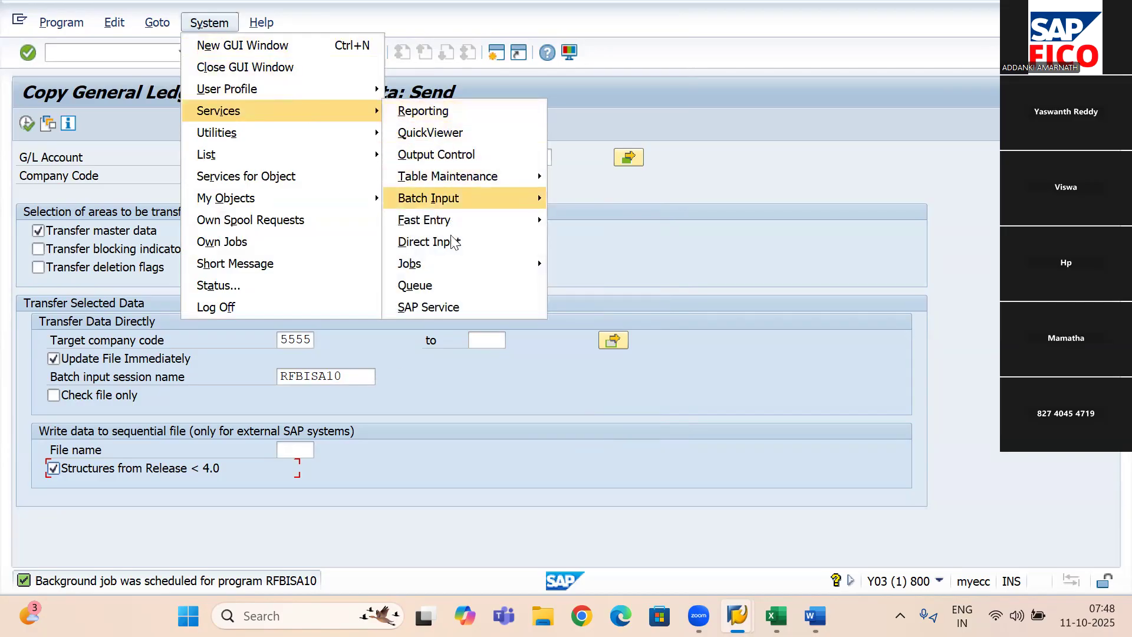
{"action": "mouse_move", "coordinate": [454, 266]}
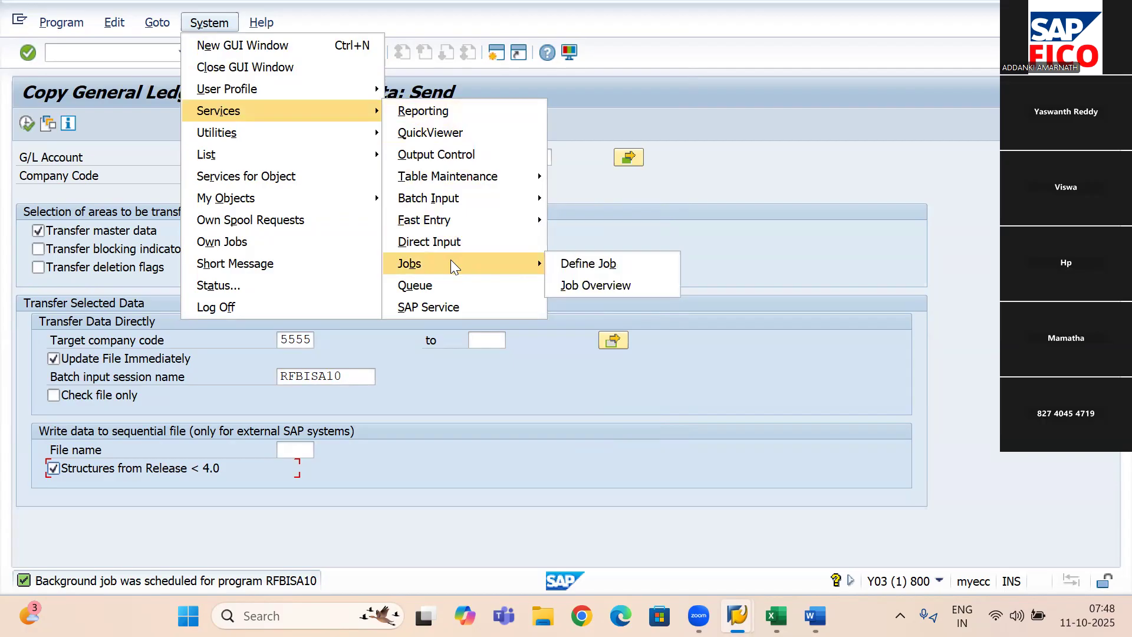
{"action": "left_click", "coordinate": [606, 286]}
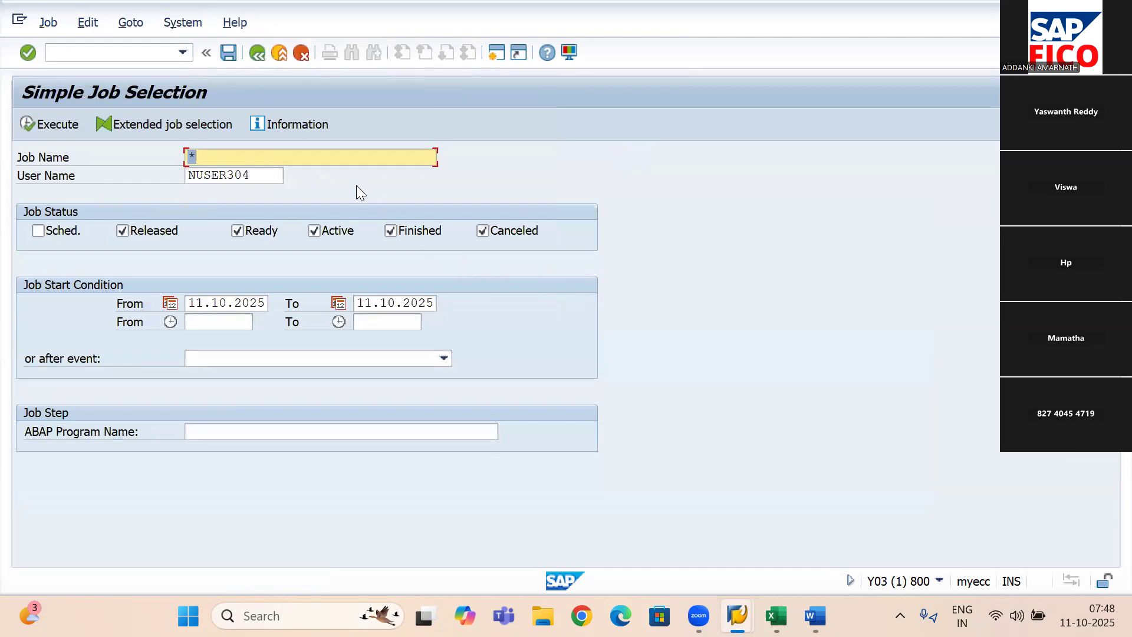
{"action": "left_click", "coordinate": [38, 231]}
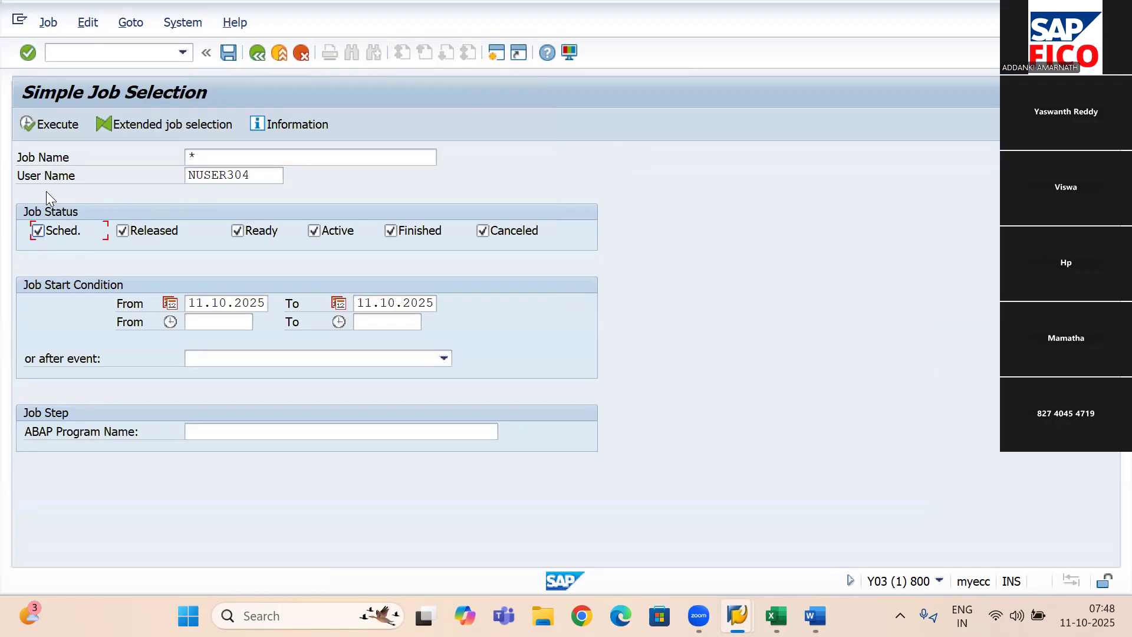
{"action": "left_click", "coordinate": [31, 123]}
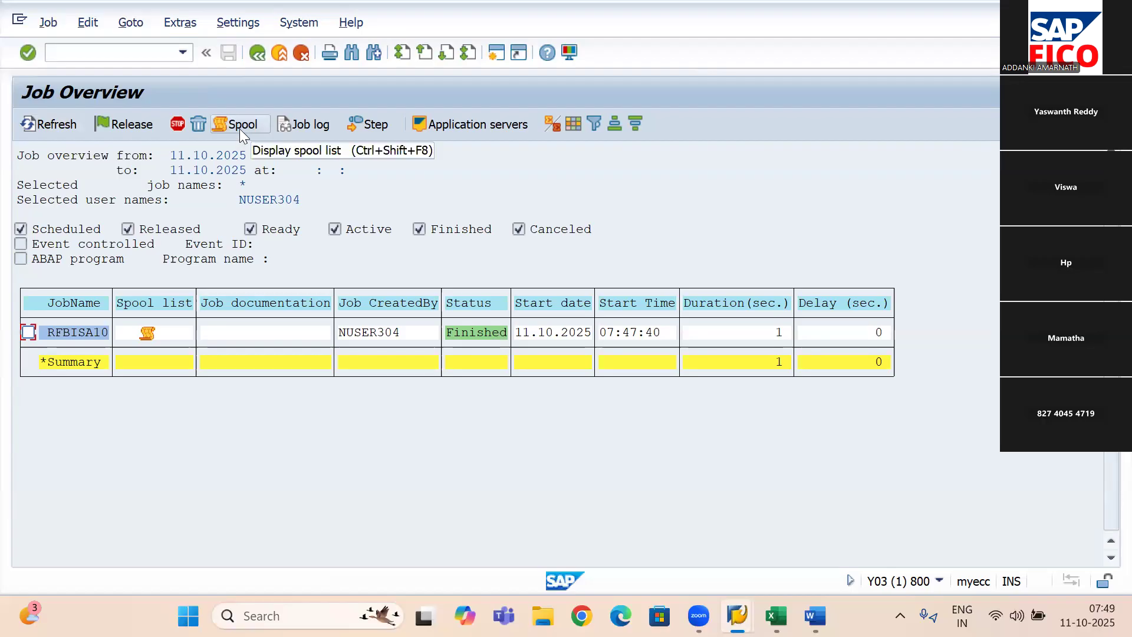
{"action": "left_click", "coordinate": [148, 334]}
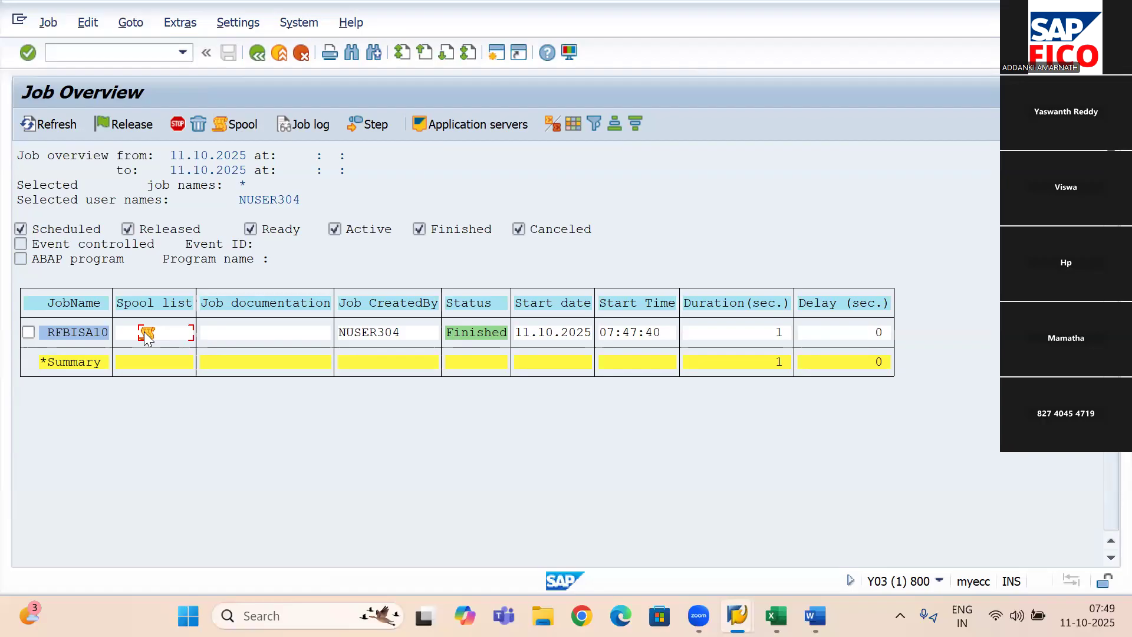
{"action": "double_click", "coordinate": [145, 335]}
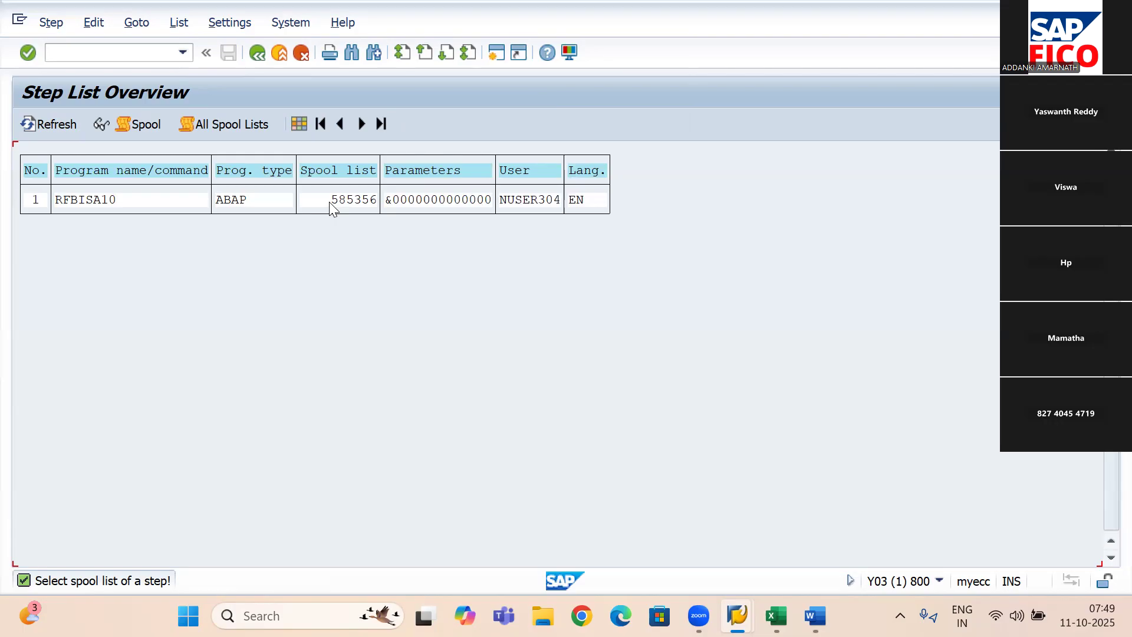
- Start transaction SP01 in a new session and display the contents of spool request 585356
{"action": "left_click", "coordinate": [497, 55]}
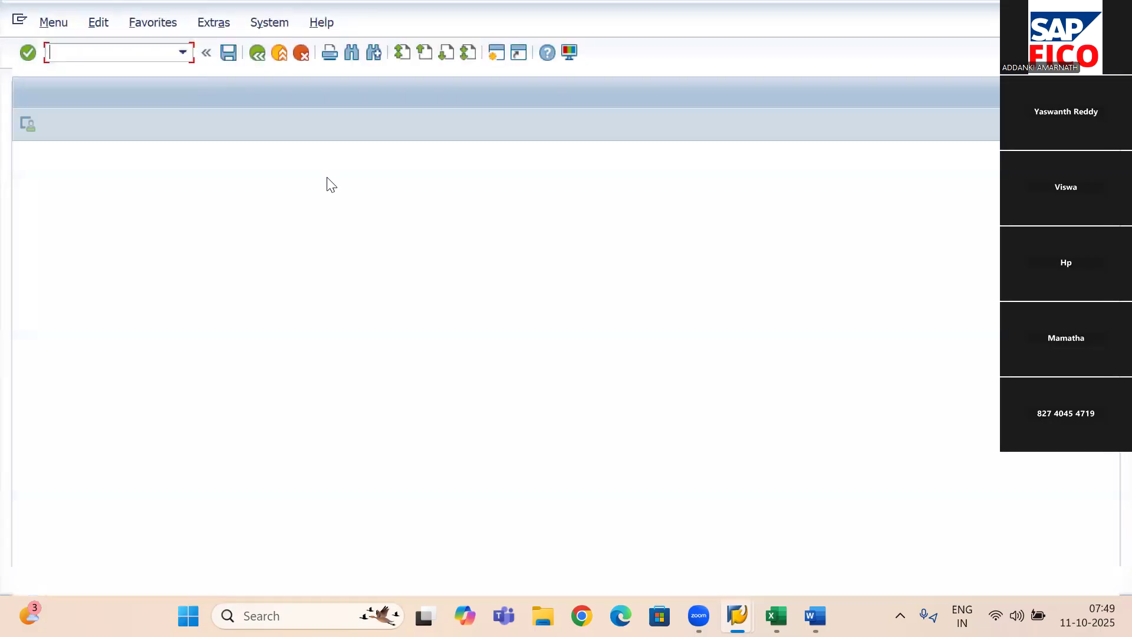
{"action": "type", "text": "SP01"}
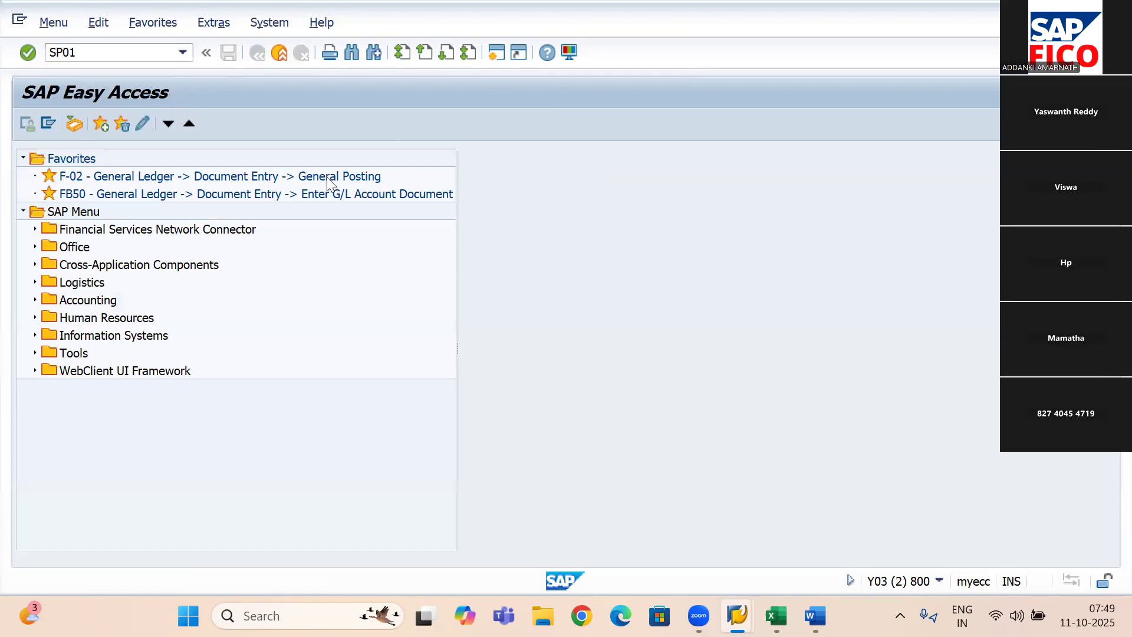
{"action": "key", "text": "Return"}
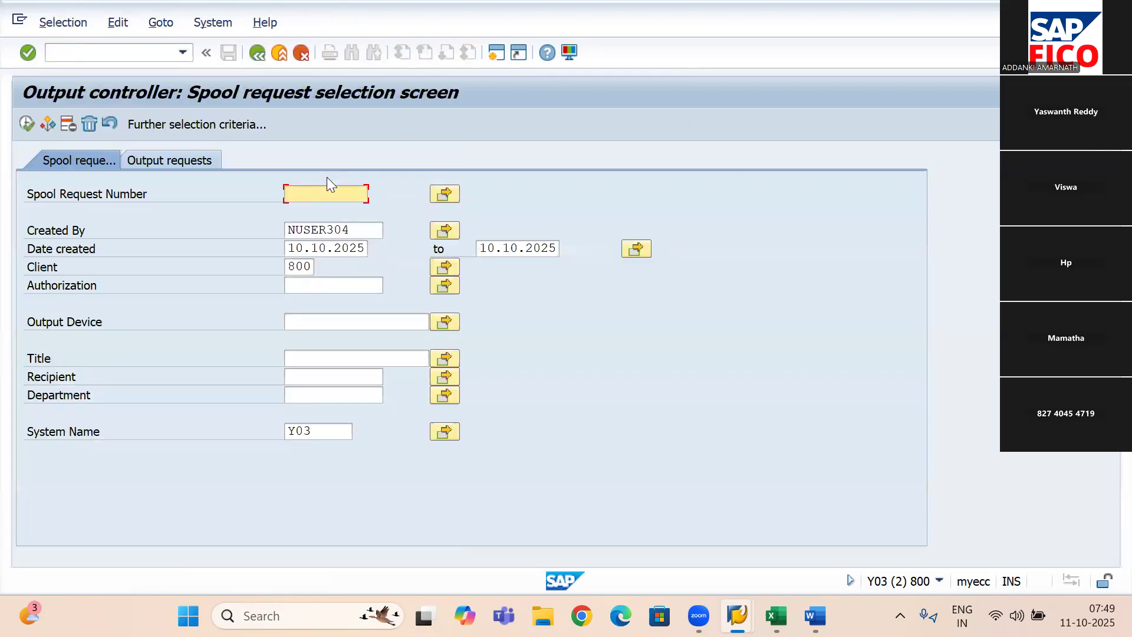
{"action": "type", "text": "585356"}
{"action": "left_click", "coordinate": [23, 125]}
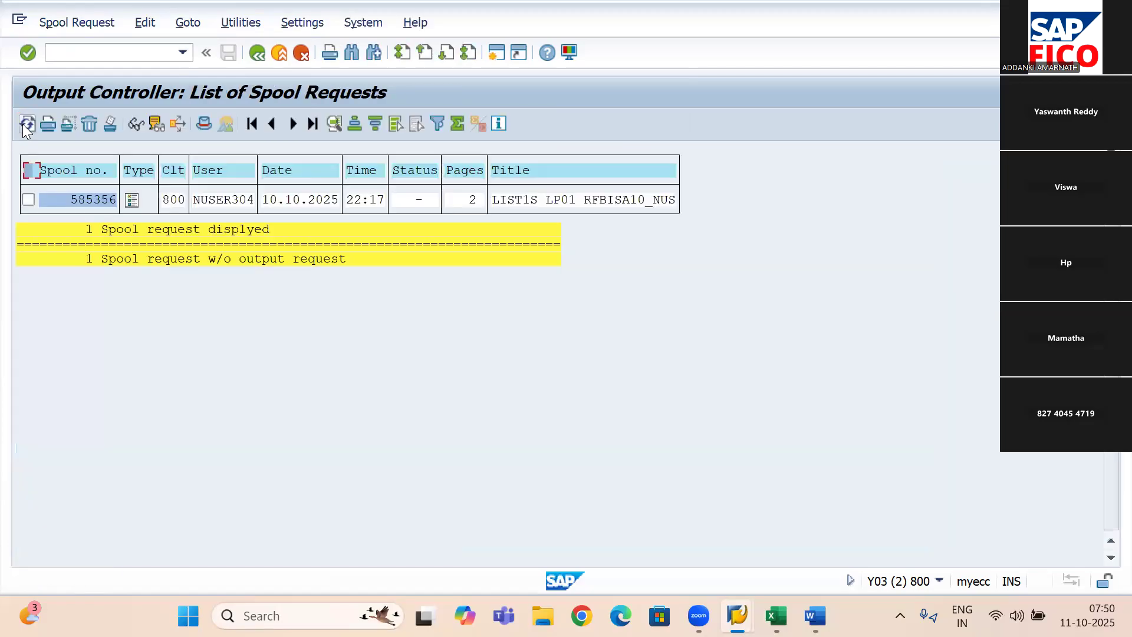
{"action": "left_click", "coordinate": [131, 202]}
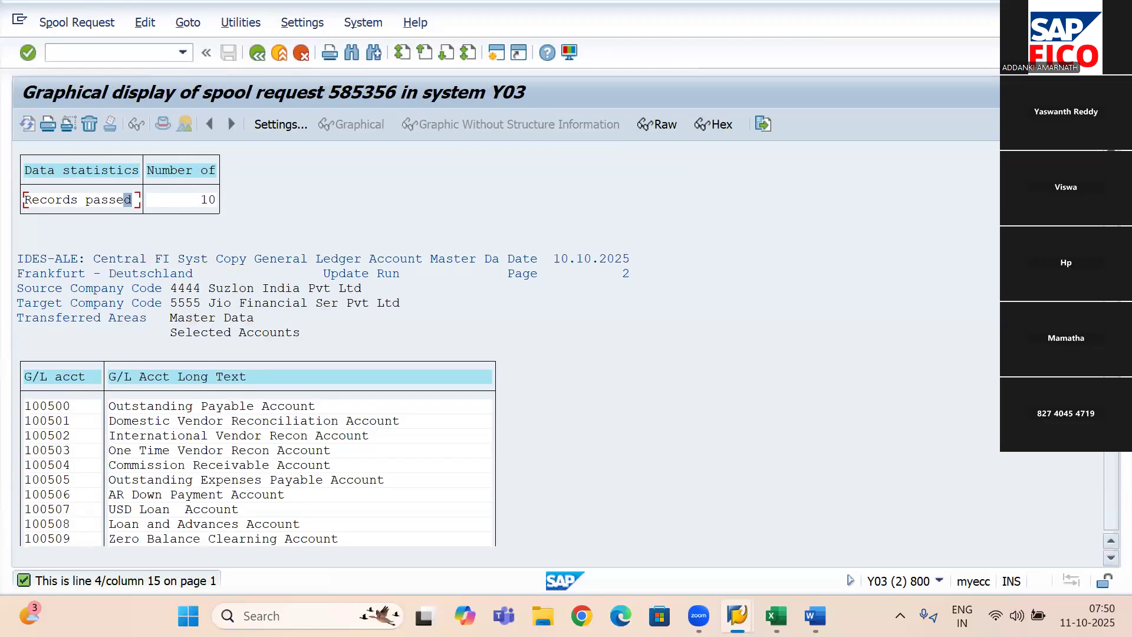
{"action": "key", "text": "F3"}
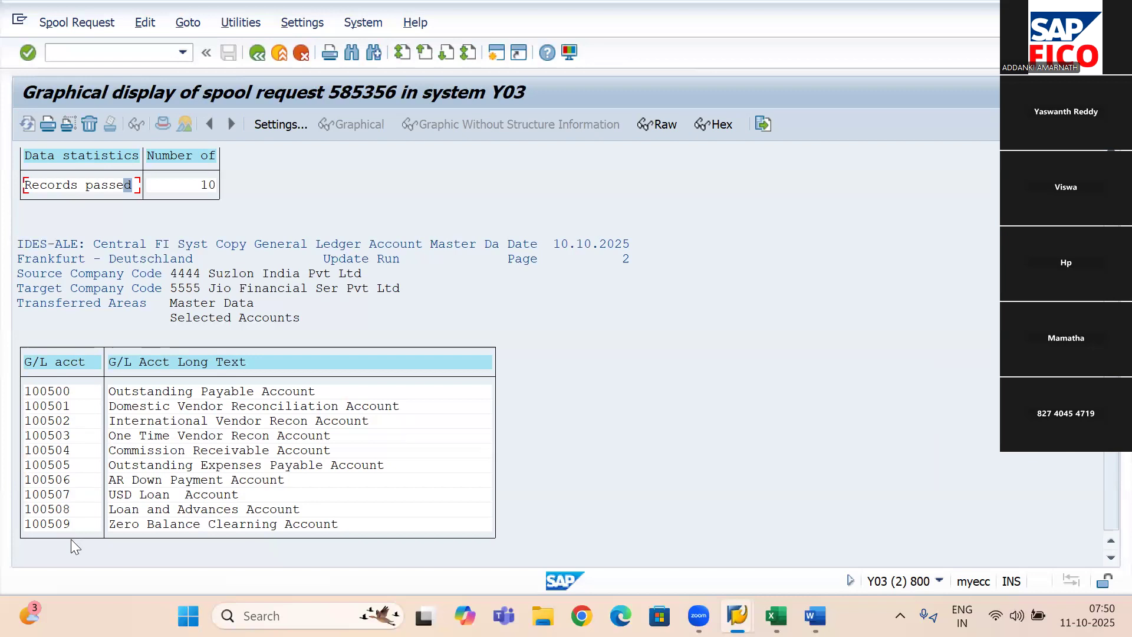
{"action": "left_click", "coordinate": [622, 563]}
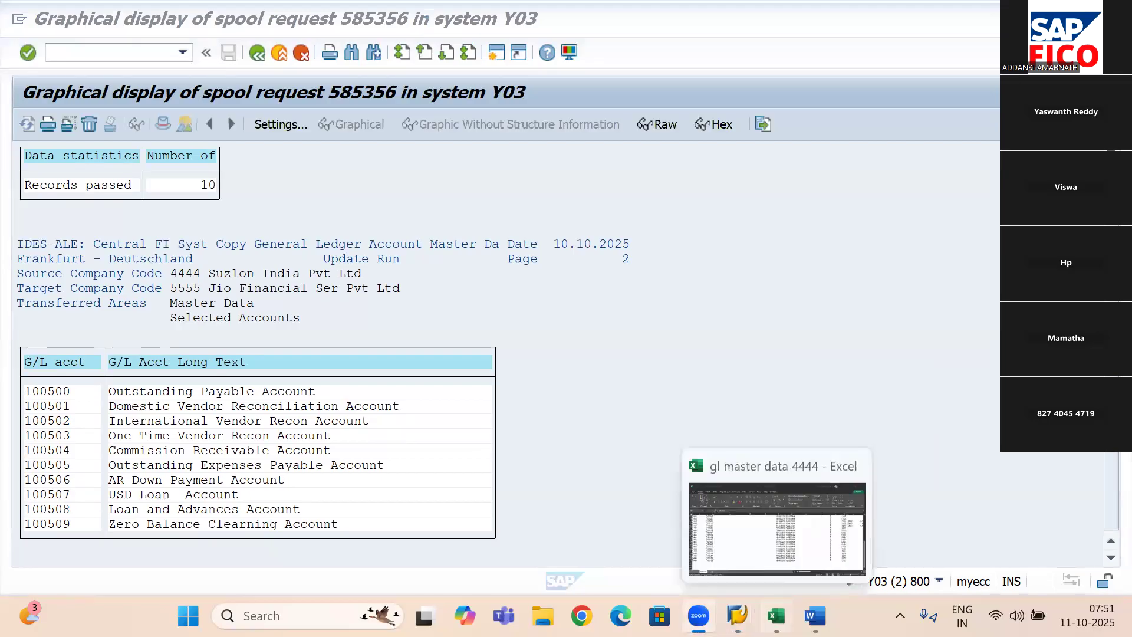
- Check the exported G/L account list in the gl master data 4444 Excel workbook and return to the spool display
{"action": "left_click", "coordinate": [776, 616]}
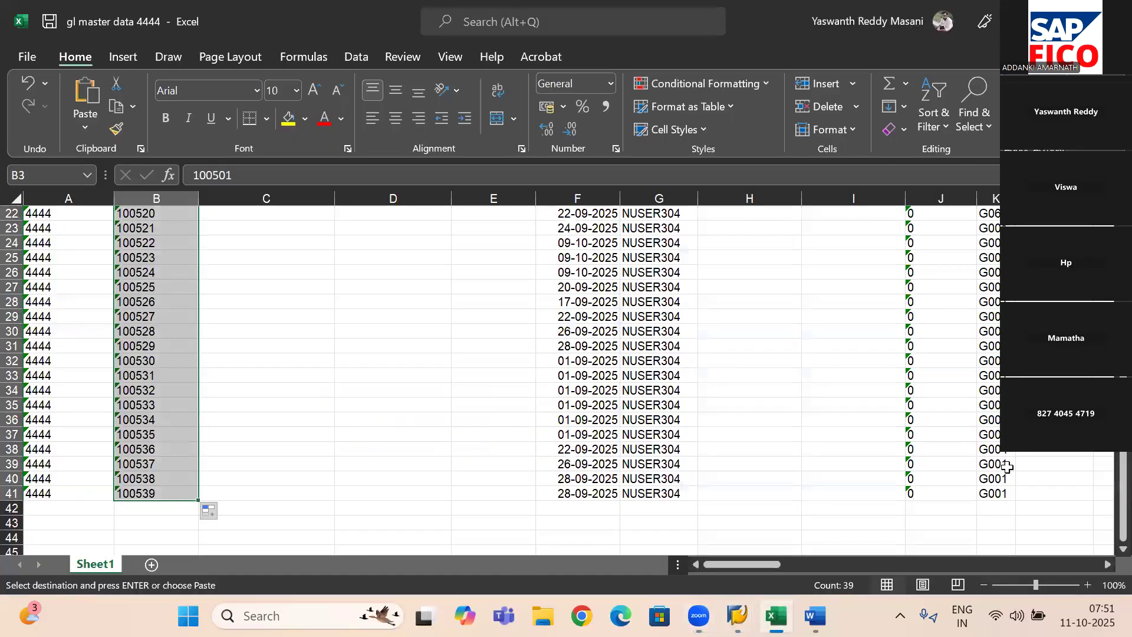
{"action": "left_click_drag", "start_coordinate": [1123, 475], "coordinate": [1123, 392]}
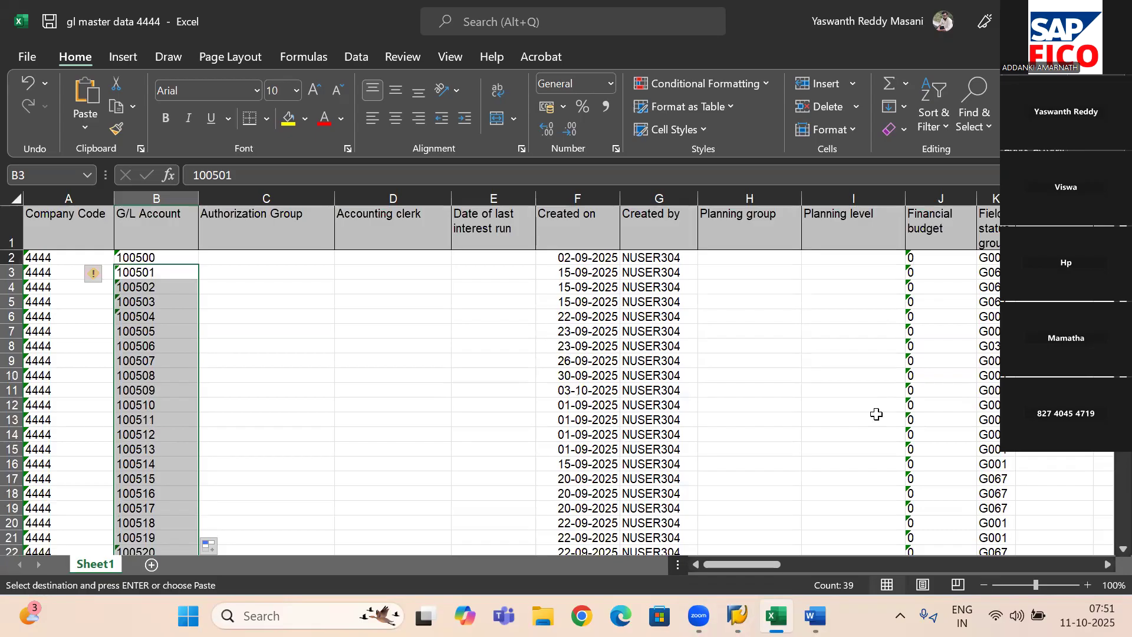
{"action": "mouse_move", "coordinate": [737, 616]}
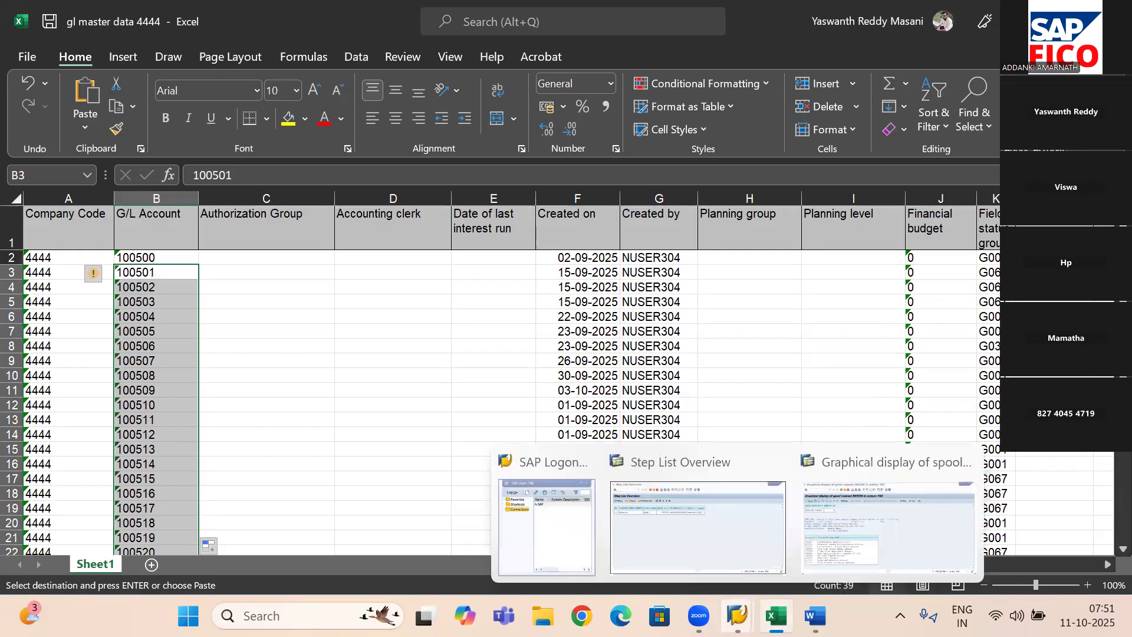
{"action": "left_click", "coordinate": [928, 513]}
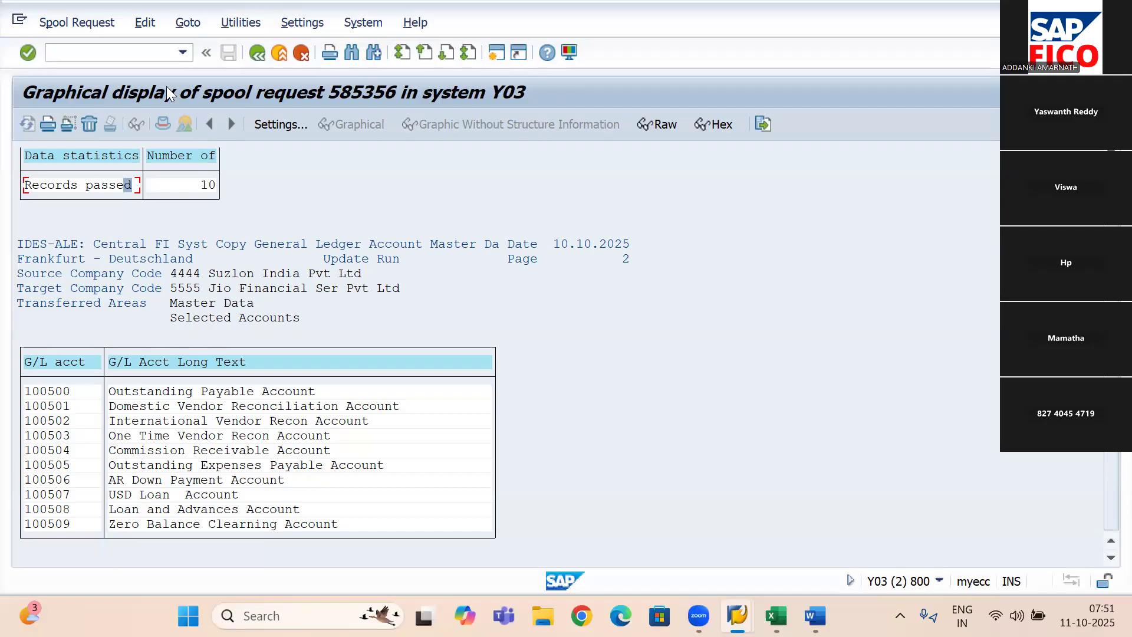
- Switch to the session showing the job's step list and start transaction SE16N there
{"action": "left_click", "coordinate": [156, 51]}
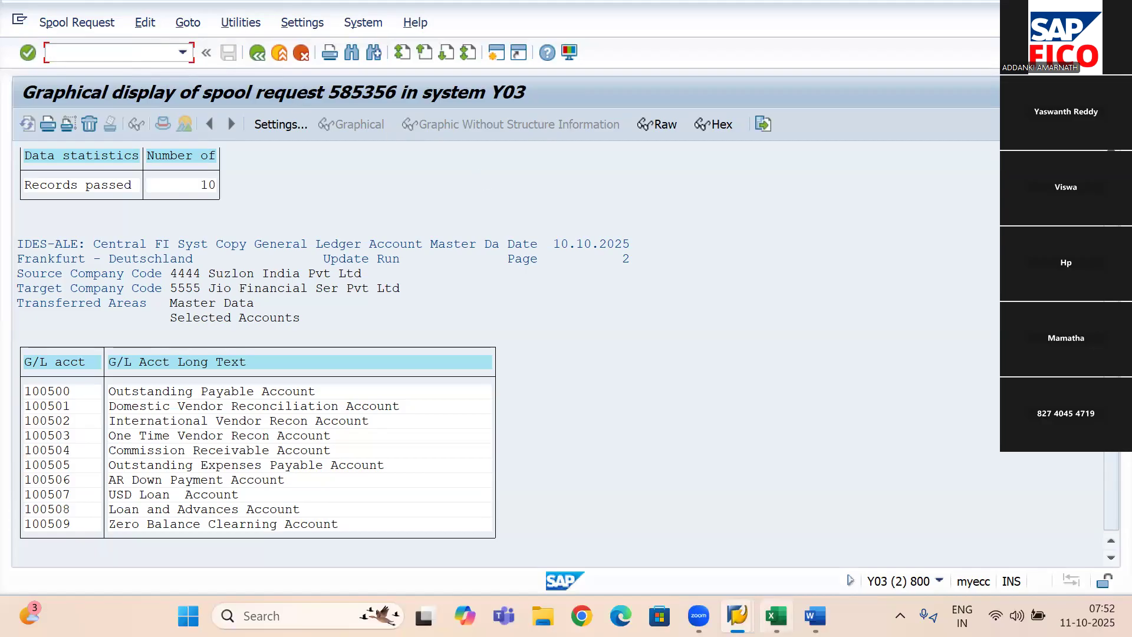
{"action": "mouse_move", "coordinate": [737, 616]}
{"action": "left_click", "coordinate": [696, 541]}
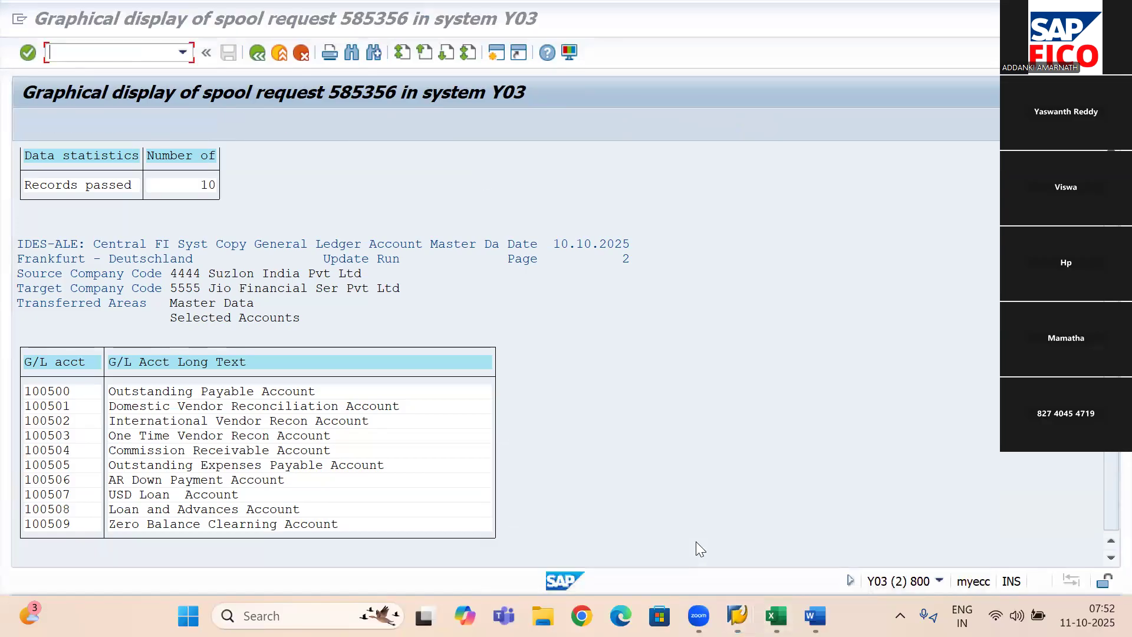
{"action": "left_click", "coordinate": [79, 52]}
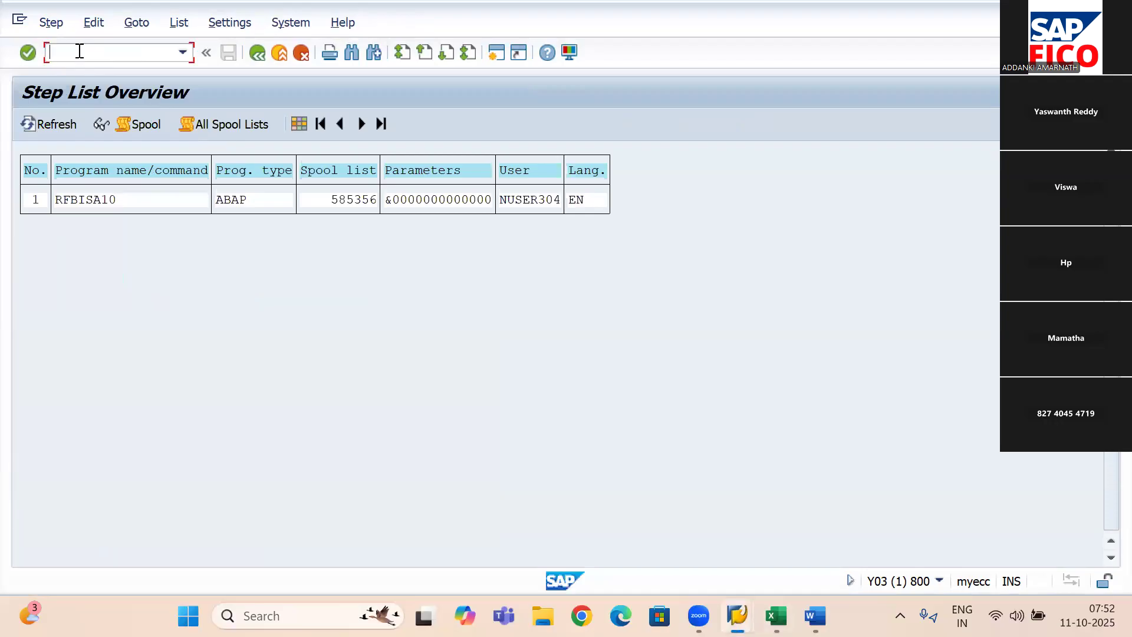
{"action": "type", "text": "SE16N"}
{"action": "key", "text": "Return"}
{"action": "left_click", "coordinate": [80, 51]}
{"action": "type", "text": "/NSE16N"}
{"action": "key", "text": "Return"}
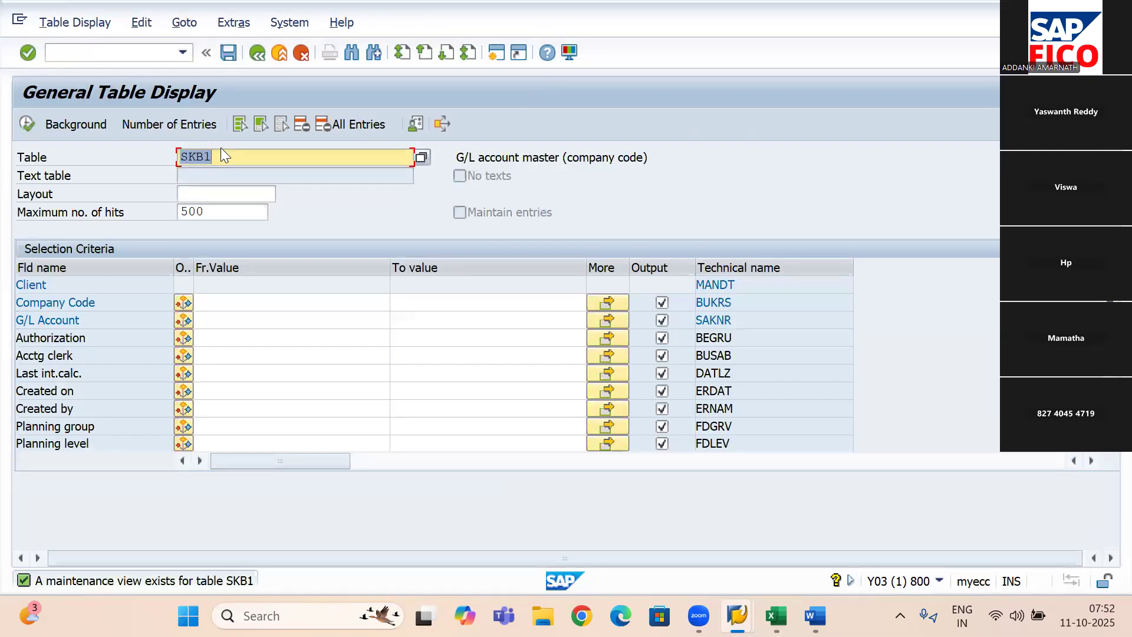
- Try to display the entries of table KAN1 for company code 4444
{"action": "key", "text": "BackSpace"}
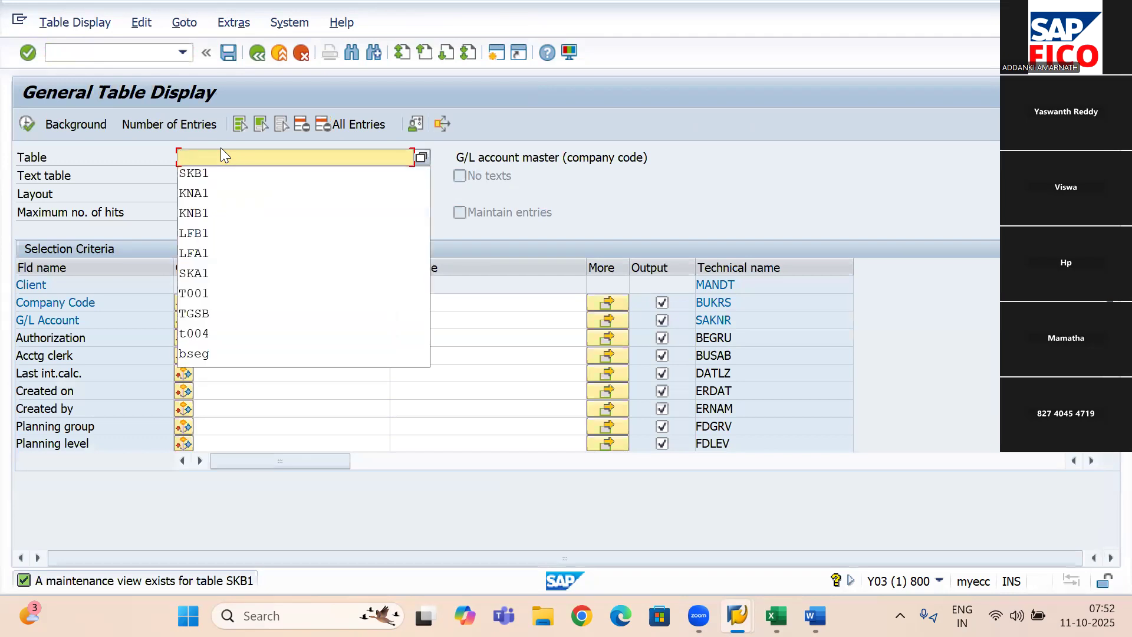
{"action": "type", "text": "KAN1"}
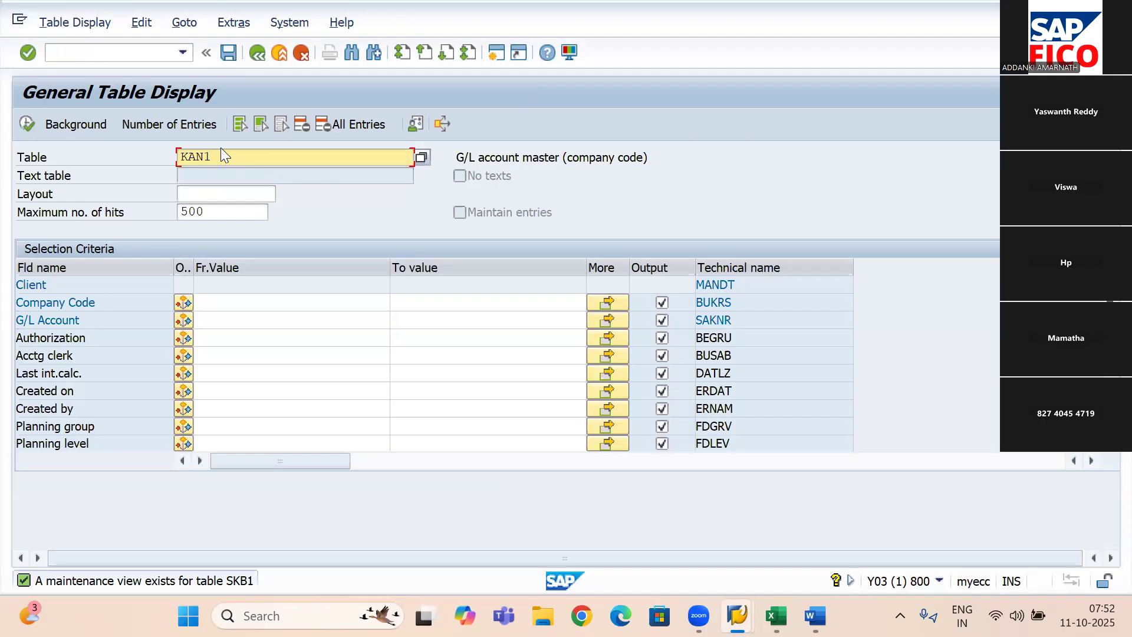
{"action": "left_click", "coordinate": [279, 302]}
{"action": "type", "text": "4444"}
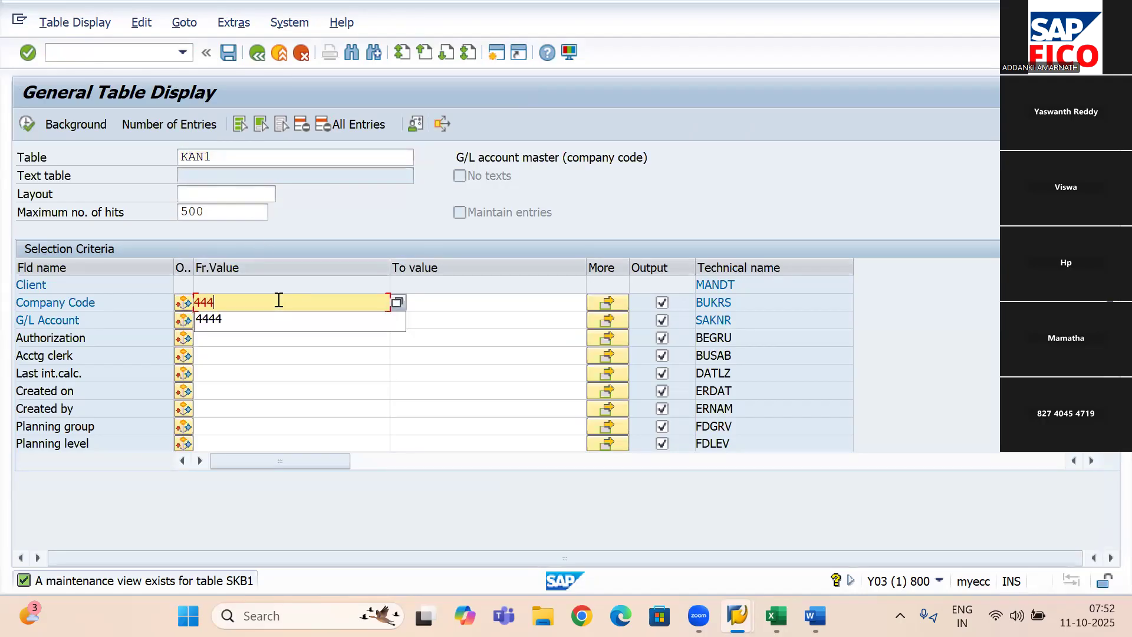
{"action": "left_click", "coordinate": [20, 122]}
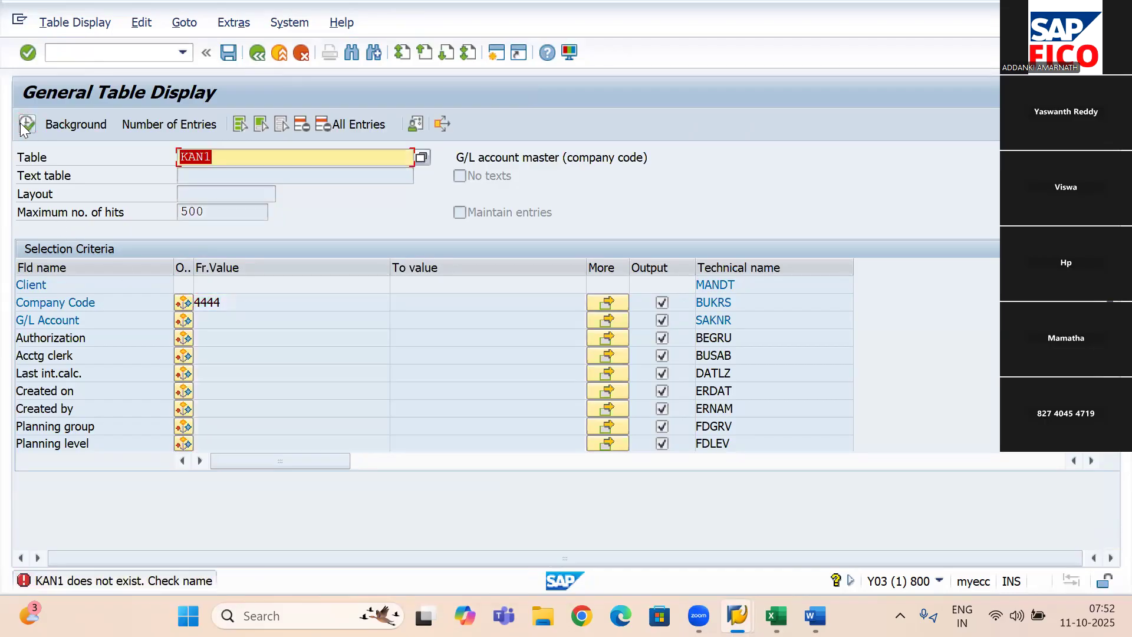
- Change the table name to KAB1 and try to display its entries for company code 4444
{"action": "left_click", "coordinate": [276, 149]}
{"action": "key", "text": "BackSpace"}
{"action": "key", "text": "BackSpace"}
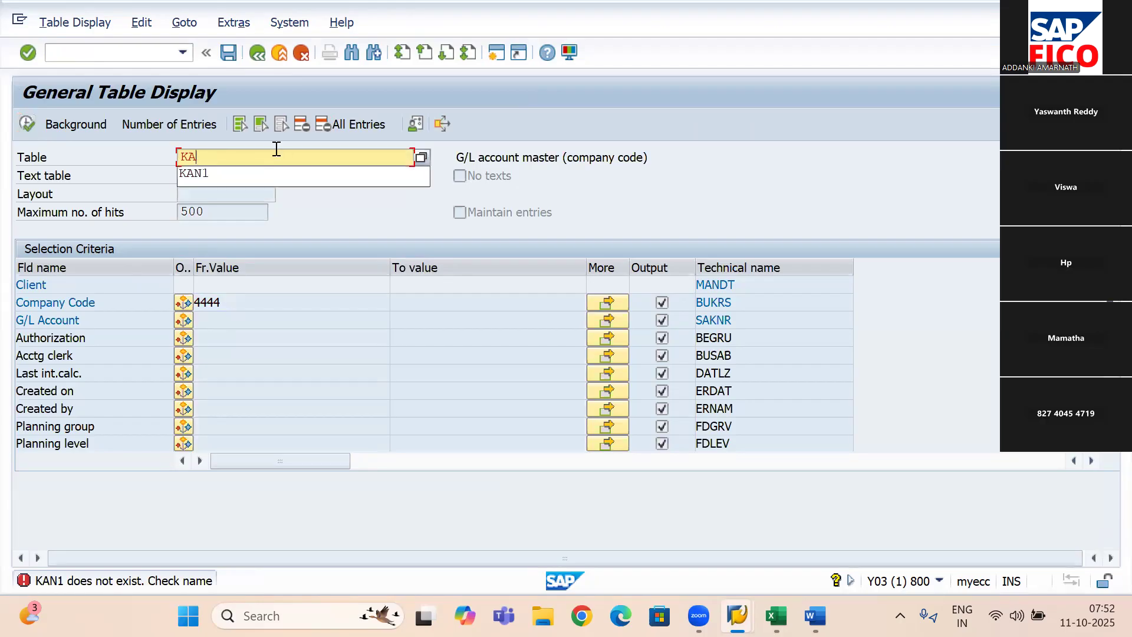
{"action": "type", "text": "B1"}
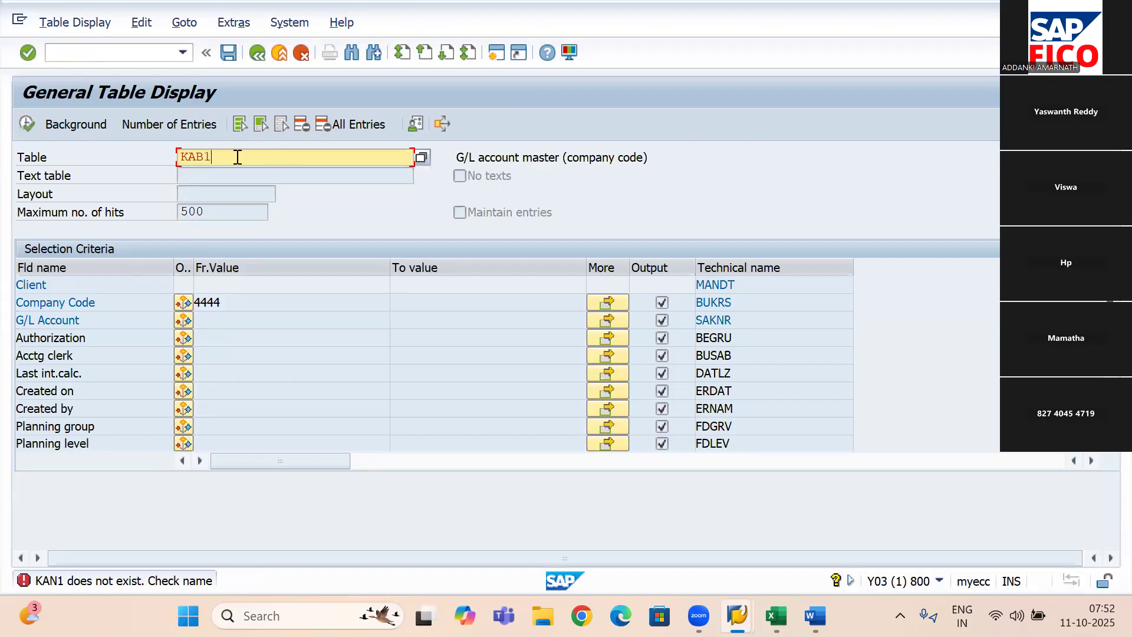
{"action": "left_click", "coordinate": [27, 124]}
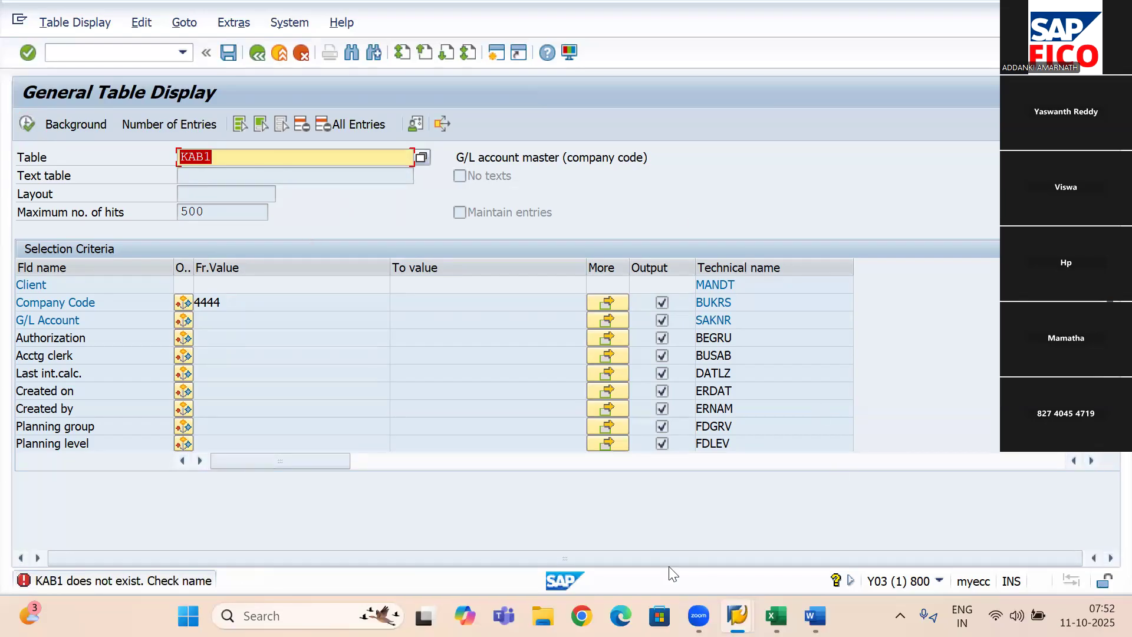
- Switch to Chrome and search Google for "VENDOR MATER DATA TABLE NAME SAP FICO"
{"action": "left_click", "coordinate": [582, 616]}
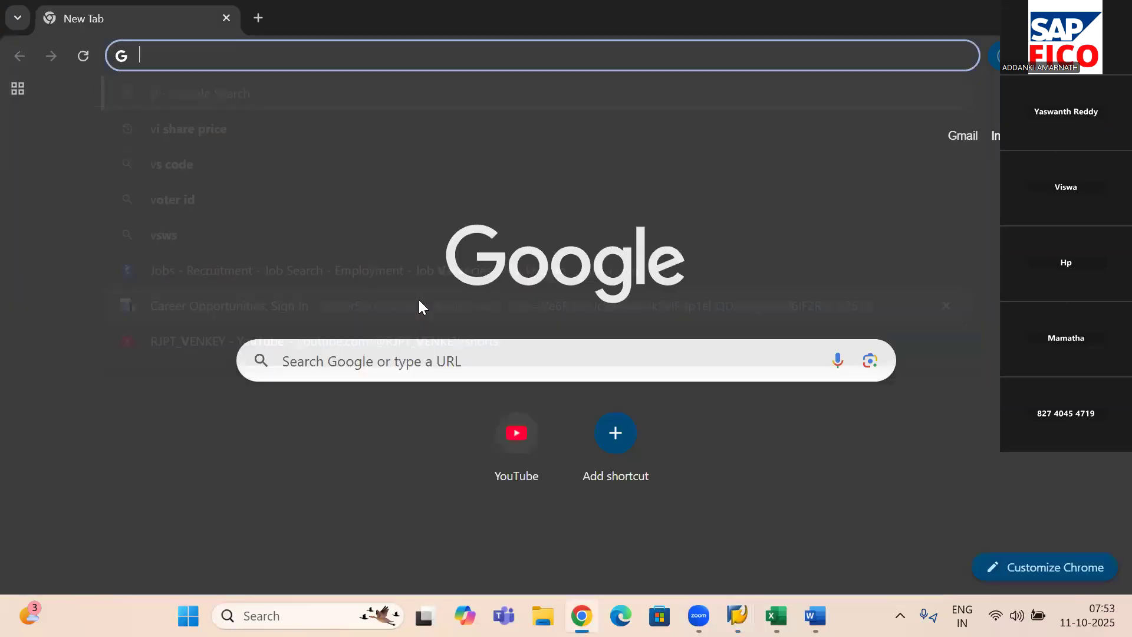
{"action": "type", "text": "VEND"}
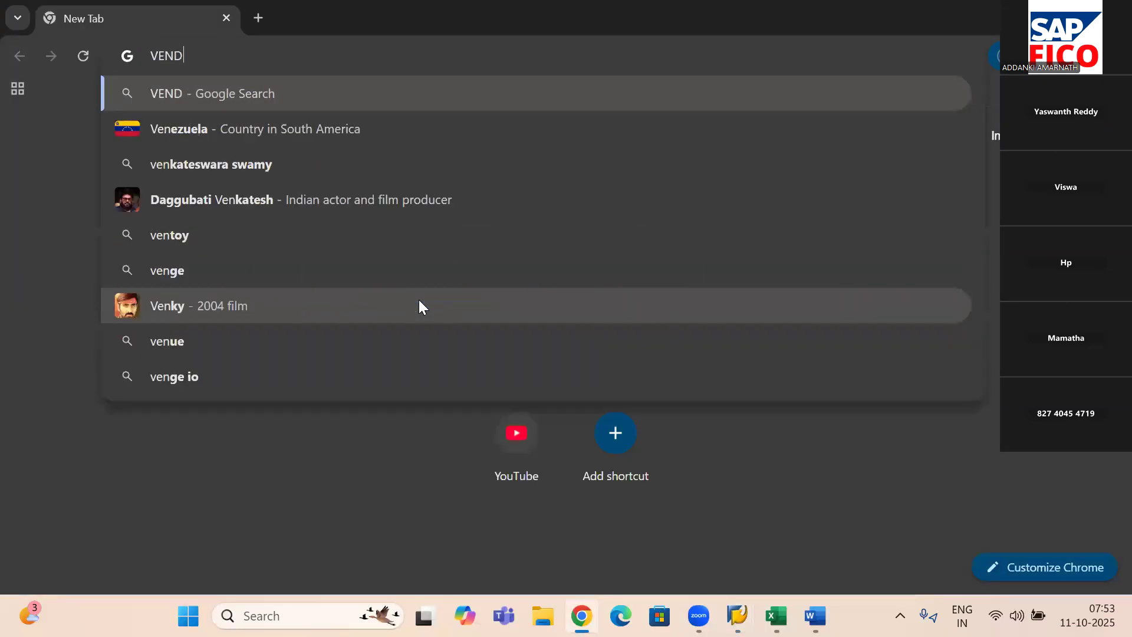
{"action": "type", "text": "OR MA"}
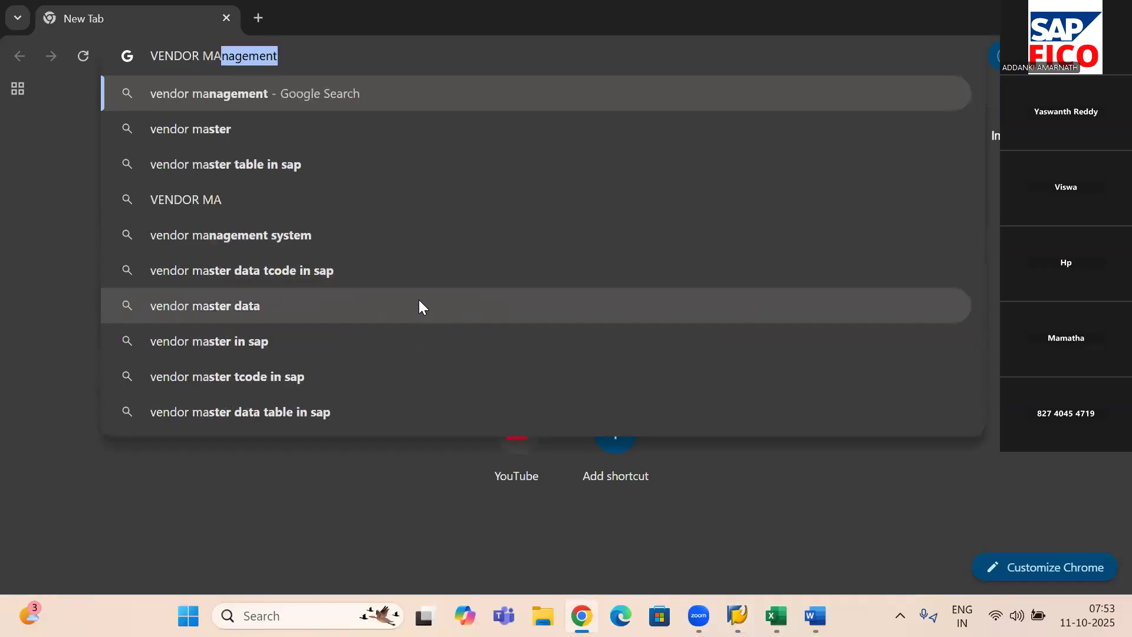
{"action": "type", "text": "TER DATA "}
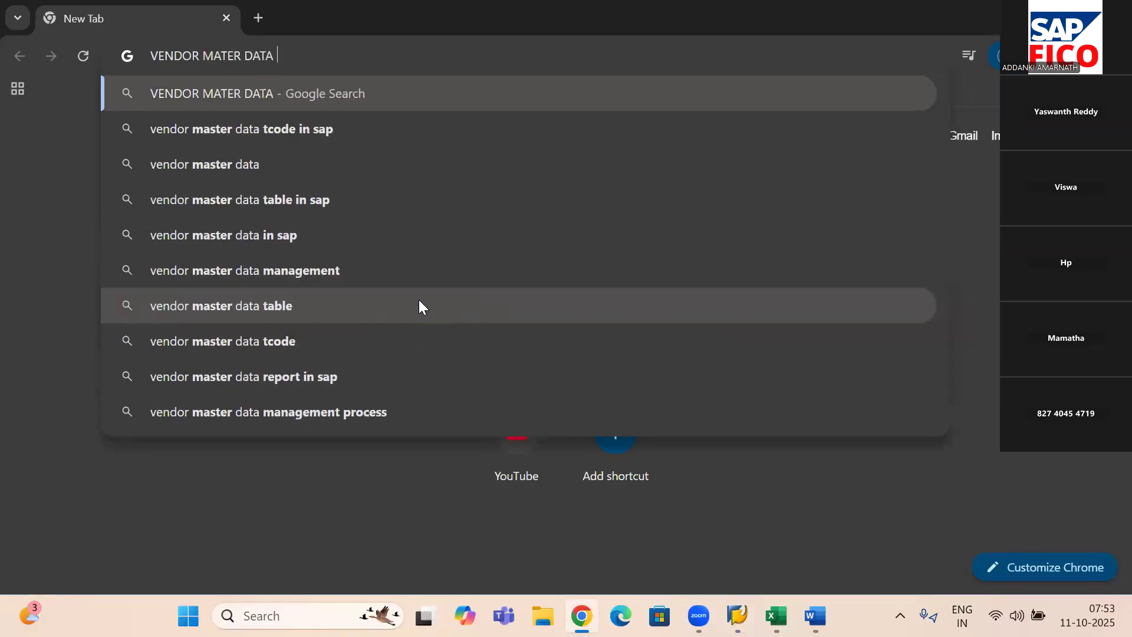
{"action": "type", "text": "TABLE "}
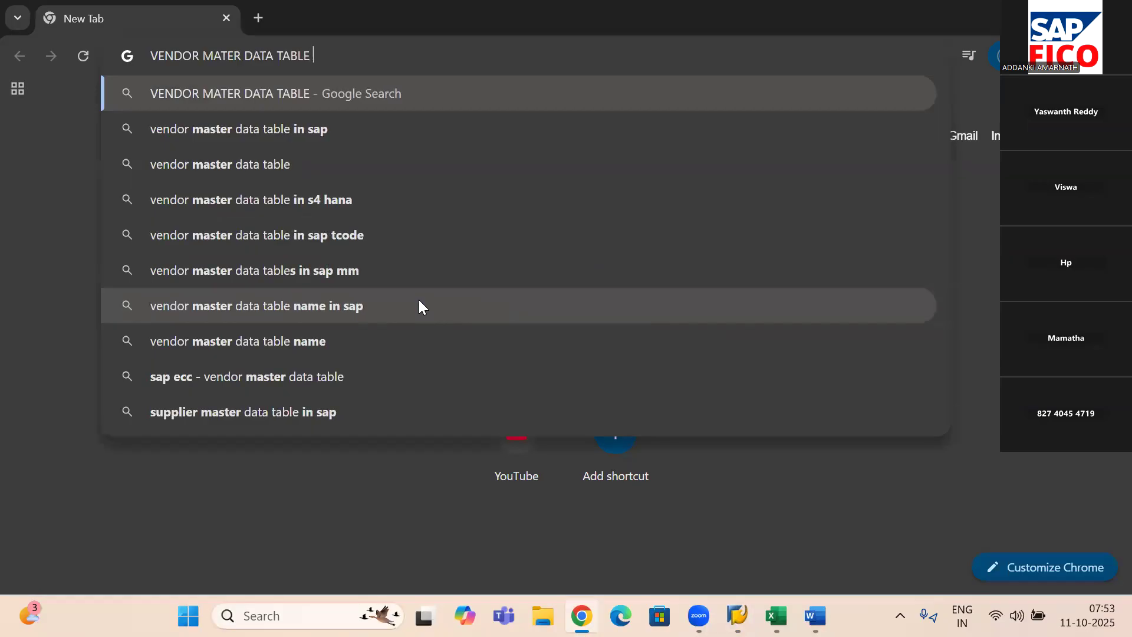
{"action": "type", "text": "NAME SAP FICO"}
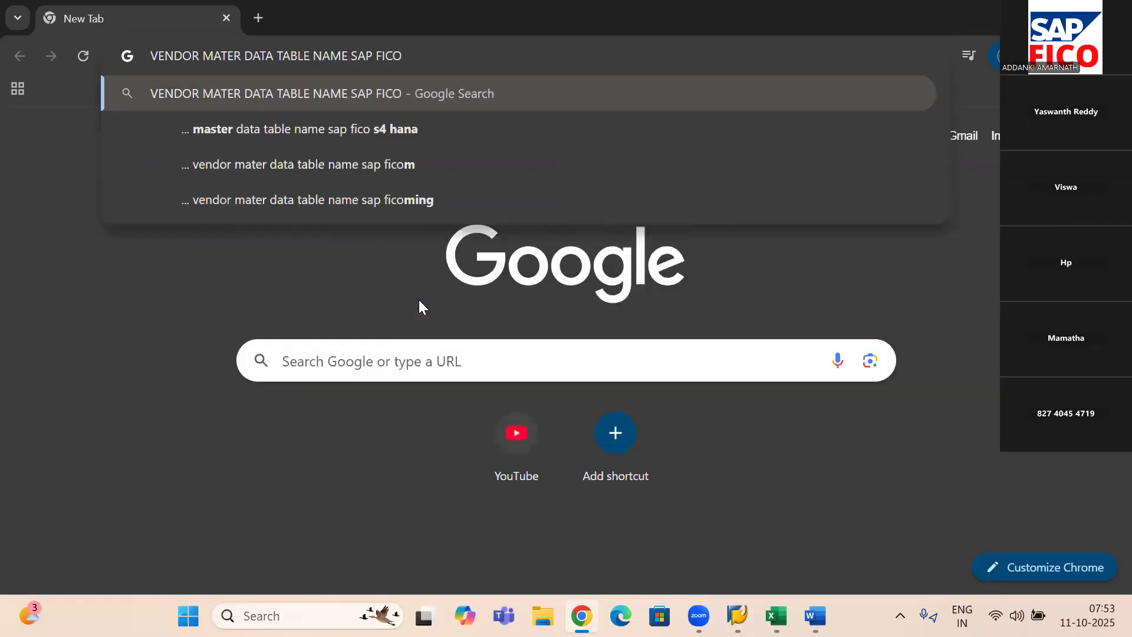
{"action": "key", "text": "Return"}
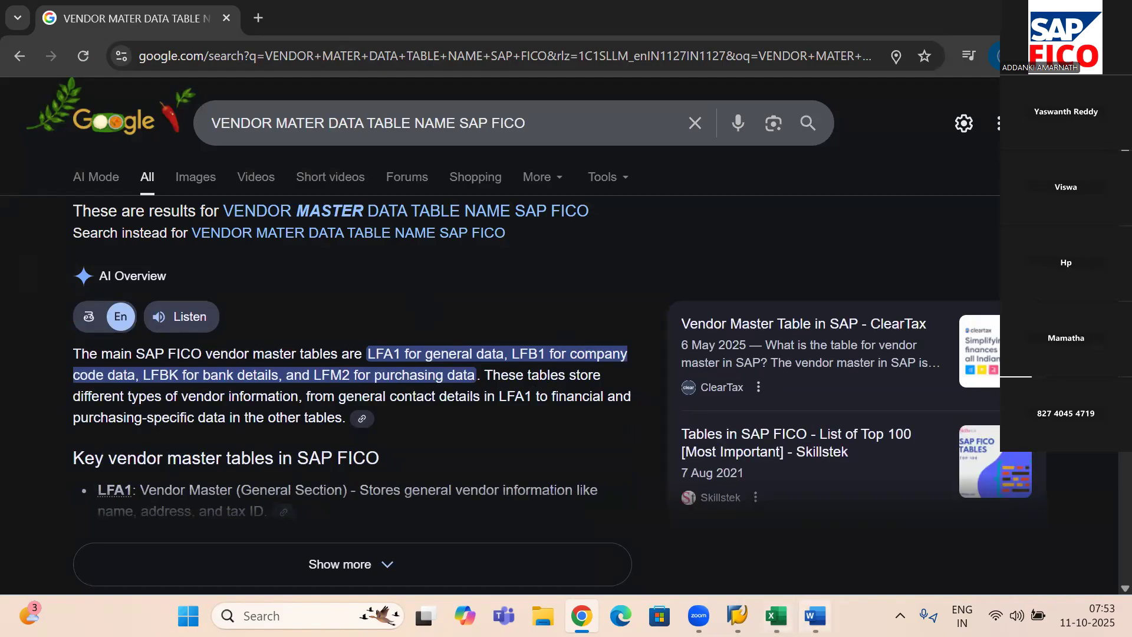
- Switch back to the SAP General Table Display session, display the entries of table LFA1, and return to its selection criteria
{"action": "mouse_move", "coordinate": [816, 616]}
{"action": "mouse_move", "coordinate": [737, 616]}
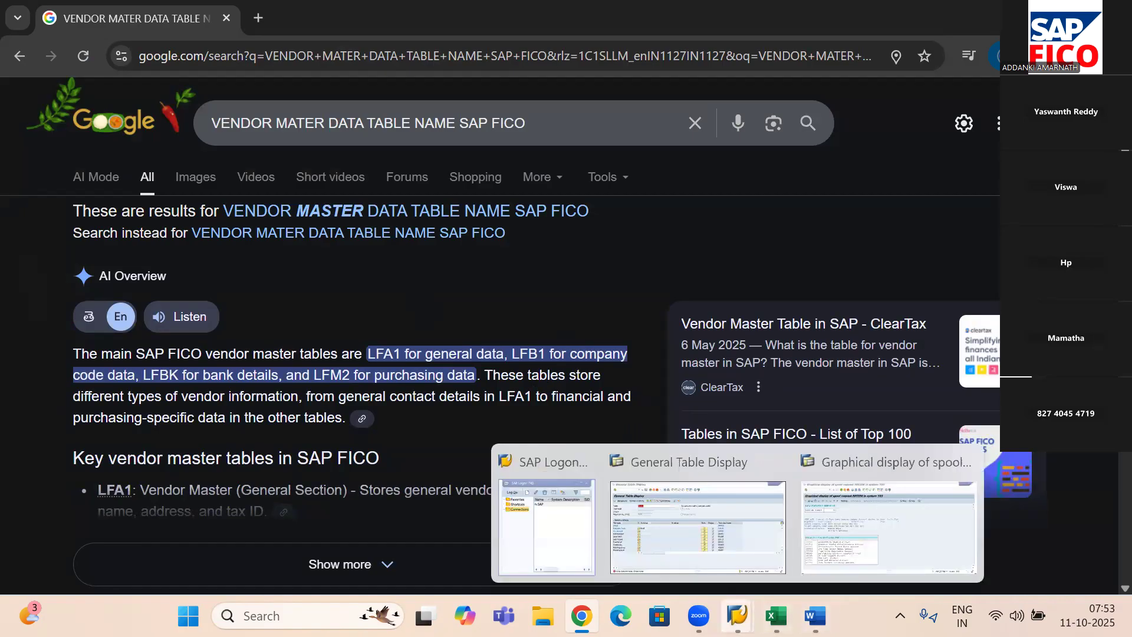
{"action": "left_click", "coordinate": [705, 539]}
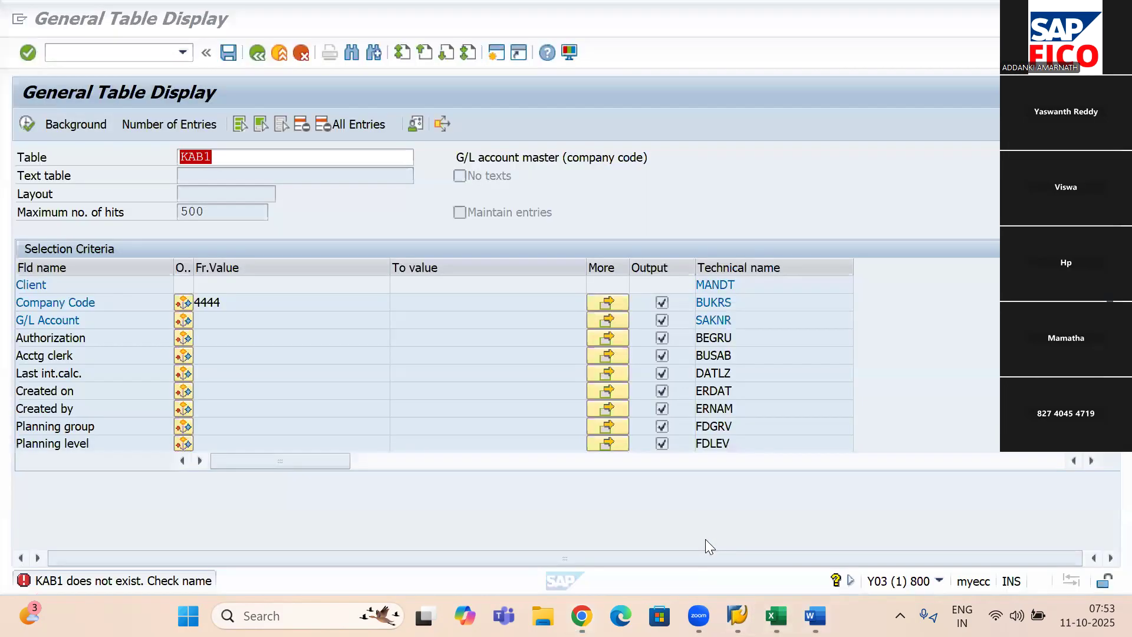
{"action": "left_click", "coordinate": [257, 153]}
{"action": "key", "text": "BackSpace"}
{"action": "key", "text": "BackSpace"}
{"action": "key", "text": "BackSpace"}
{"action": "key", "text": "BackSpace"}
{"action": "type", "text": "LFA"}
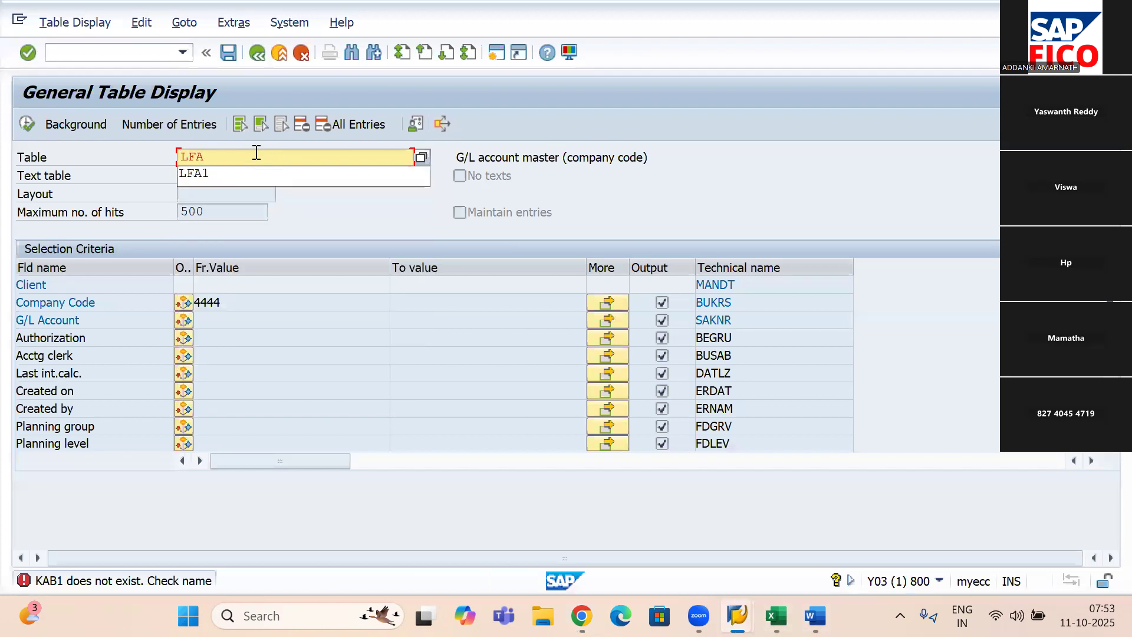
{"action": "type", "text": "1"}
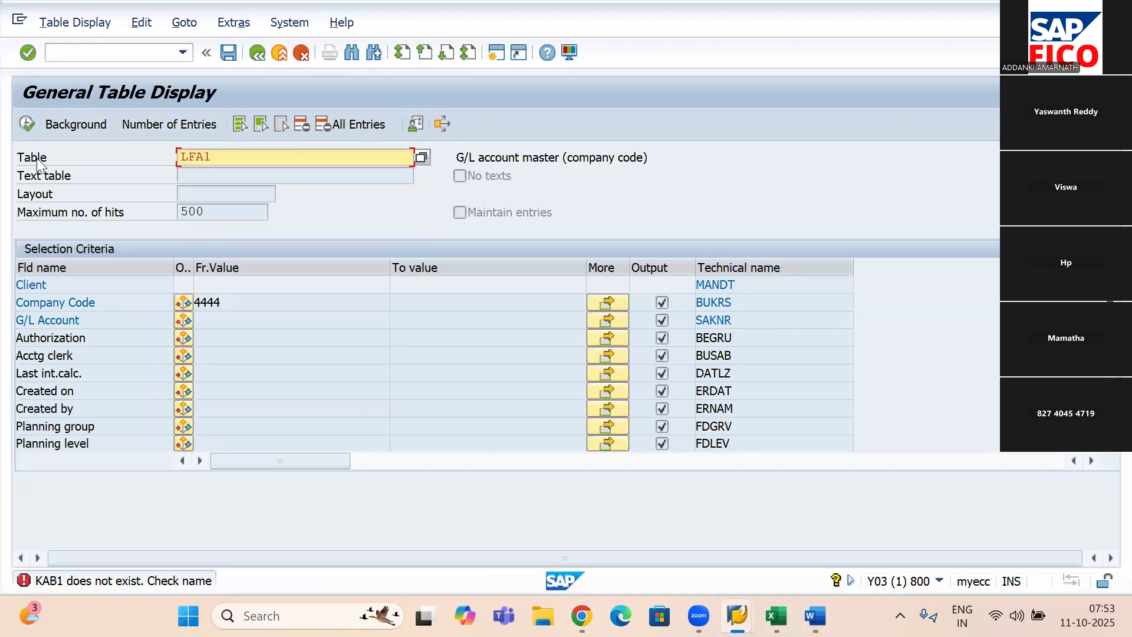
{"action": "key", "text": "Return"}
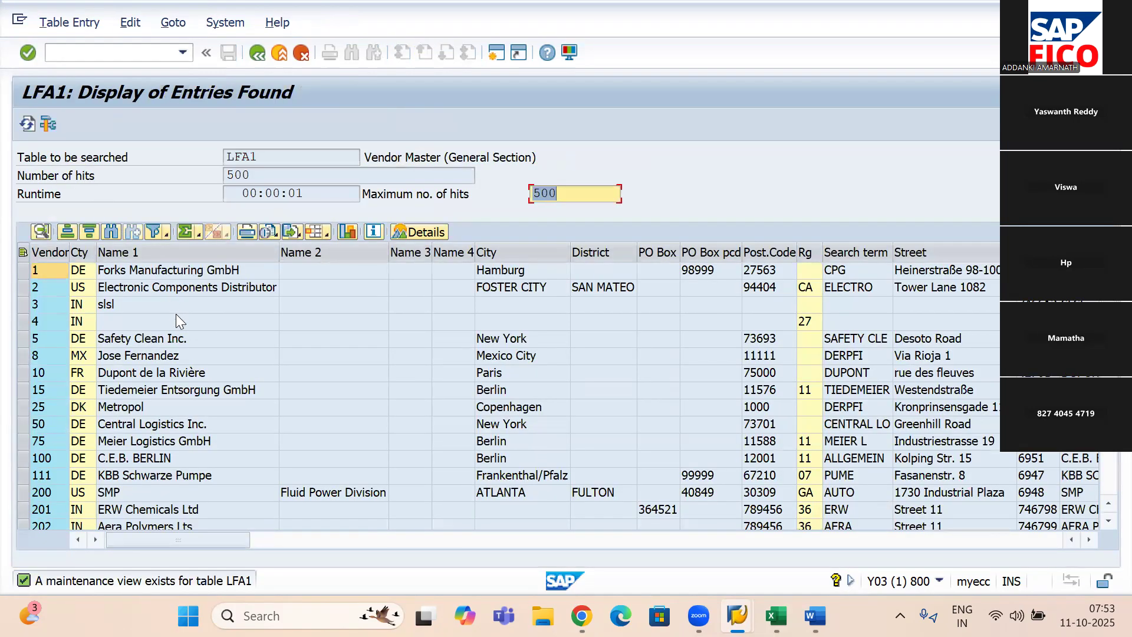
{"action": "left_click", "coordinate": [258, 60]}
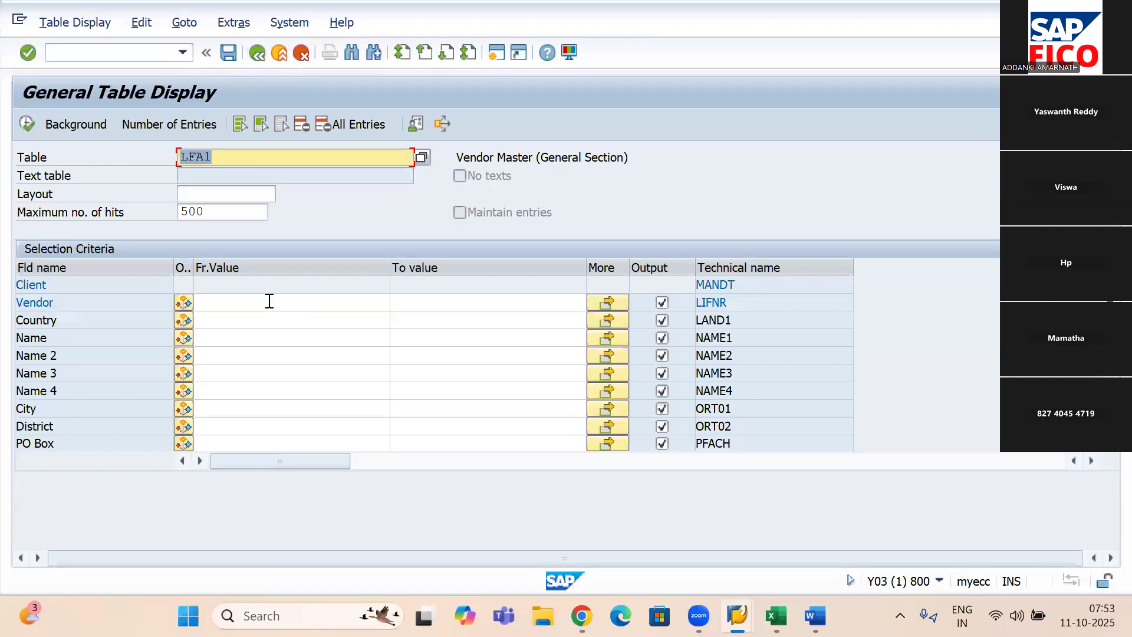
{"action": "left_click", "coordinate": [270, 302]}
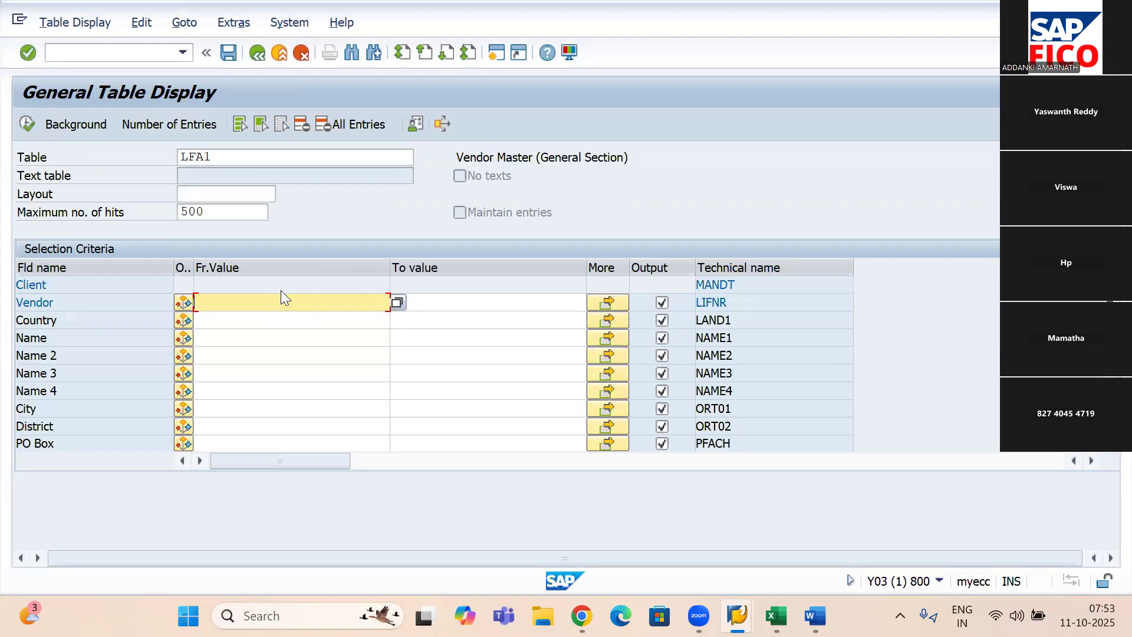
- Change the table name to LFB1 and display its entries for company code 4444
{"action": "left_click", "coordinate": [265, 156]}
{"action": "key", "text": "BackSpace"}
{"action": "key", "text": "BackSpace"}
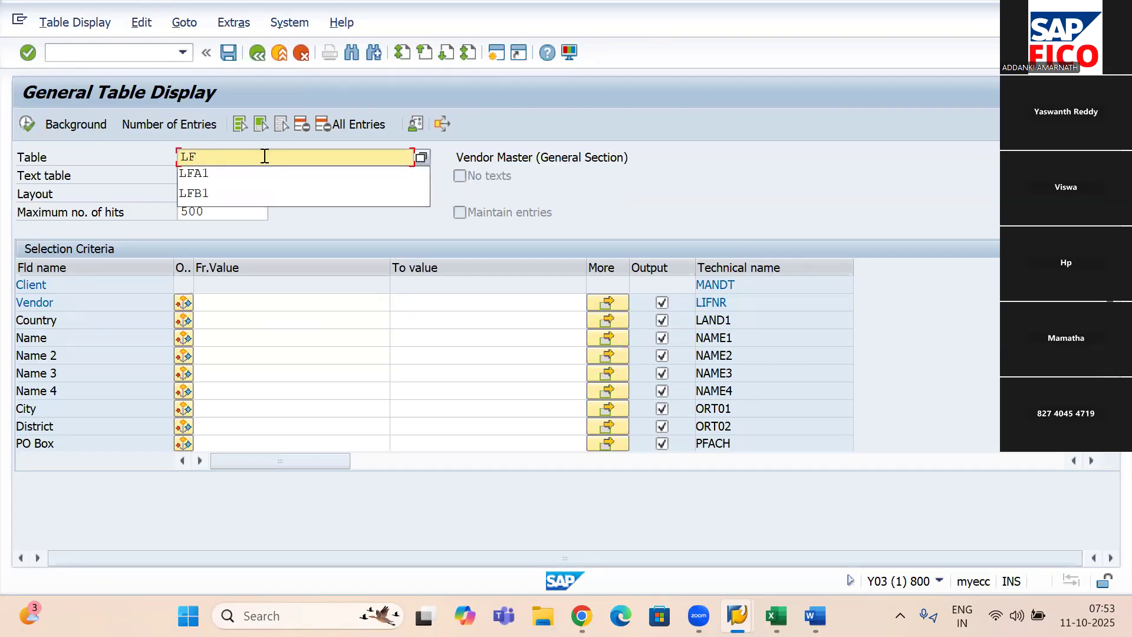
{"action": "type", "text": "B1"}
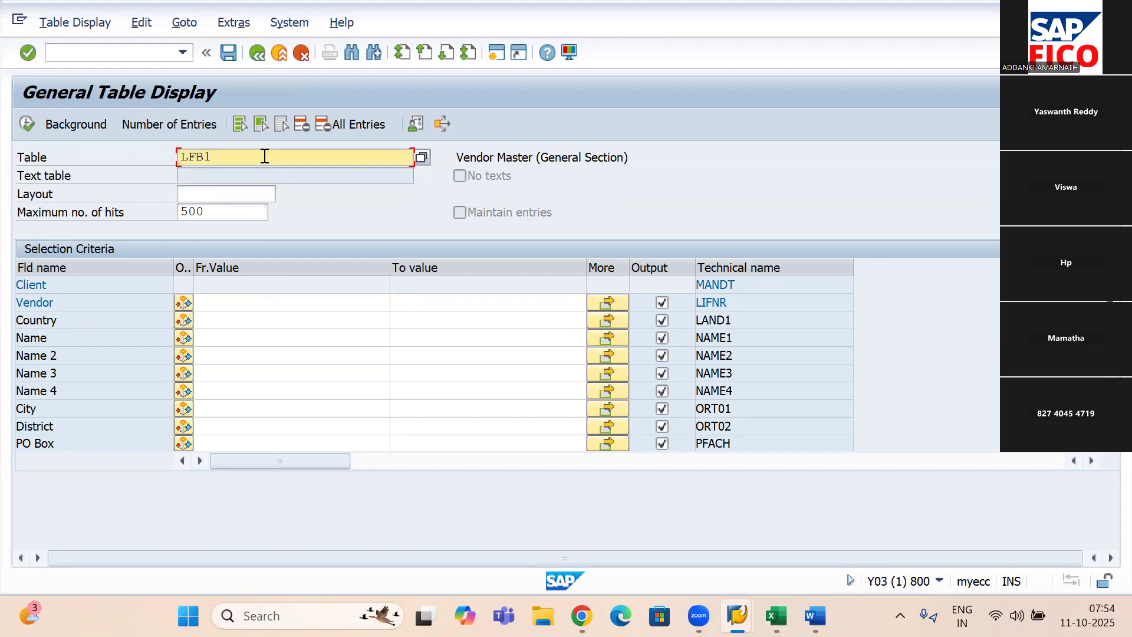
{"action": "key", "text": "Return"}
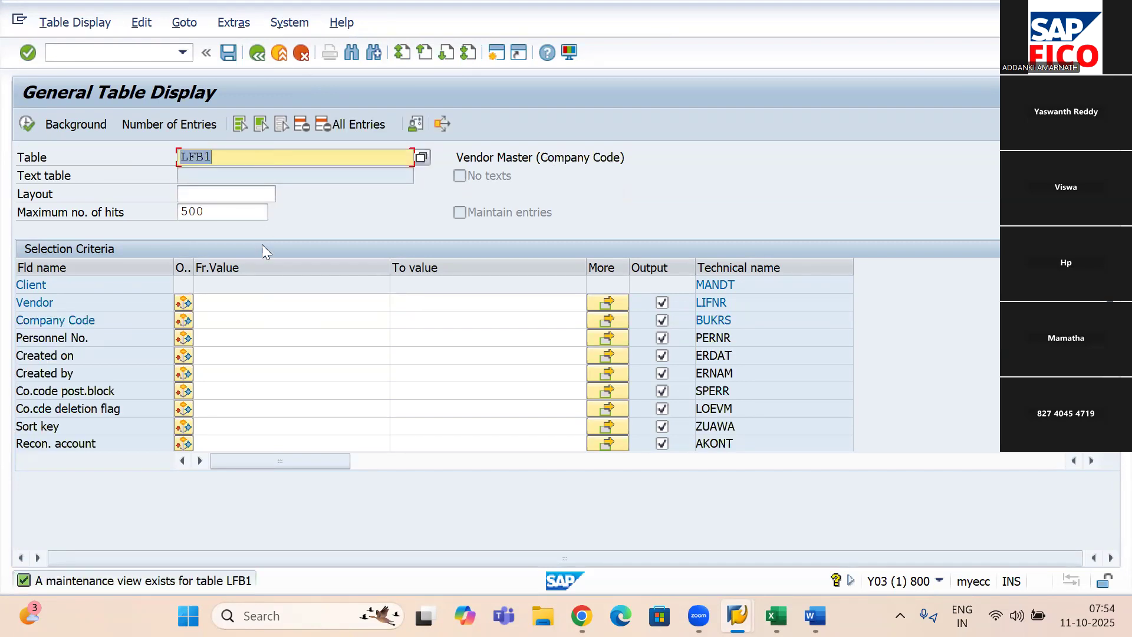
{"action": "left_click", "coordinate": [258, 319]}
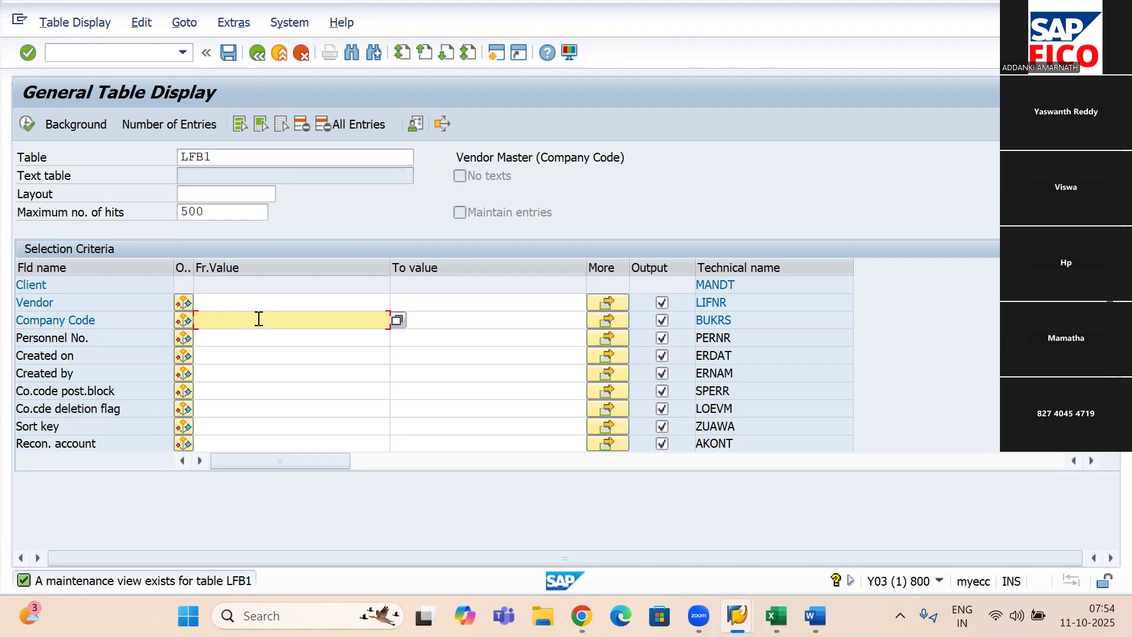
{"action": "type", "text": "4444"}
{"action": "left_click", "coordinate": [27, 124]}
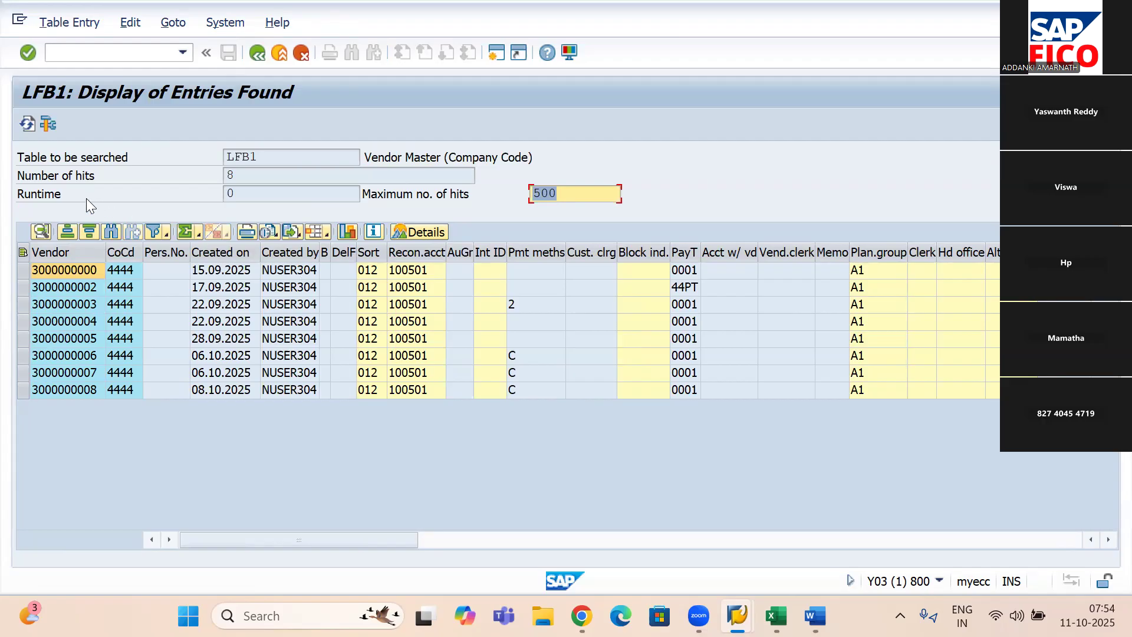
- Export the LFB1 vendor list as a spreadsheet in Excel (in Office 2007 XLSX Format)
{"action": "left_click", "coordinate": [293, 233]}
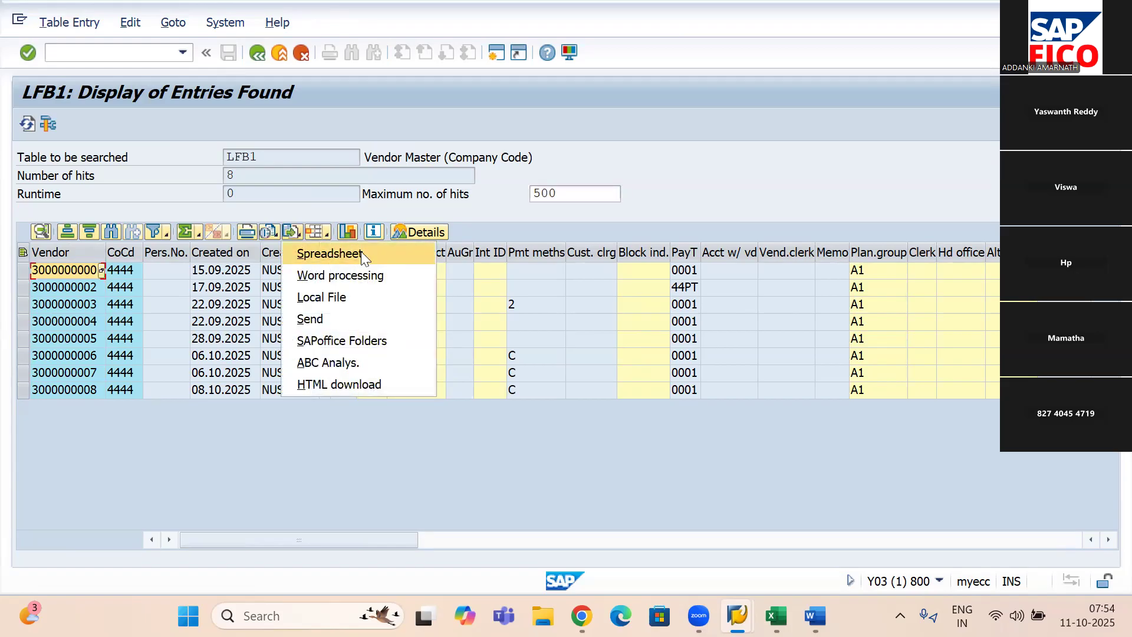
{"action": "left_click", "coordinate": [361, 253]}
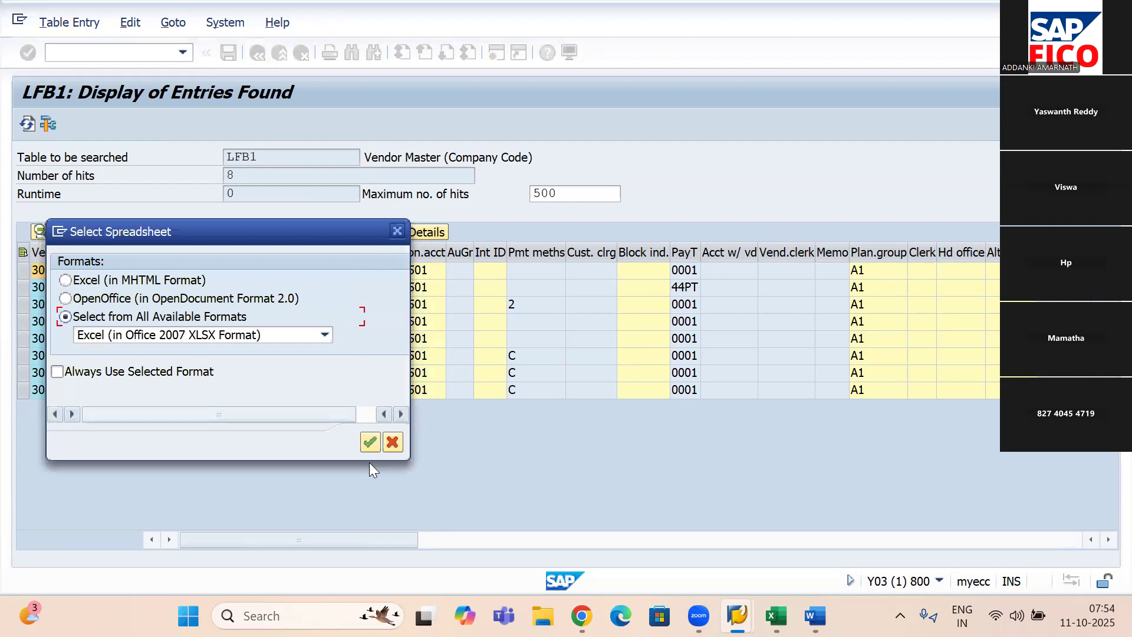
{"action": "left_click", "coordinate": [372, 438]}
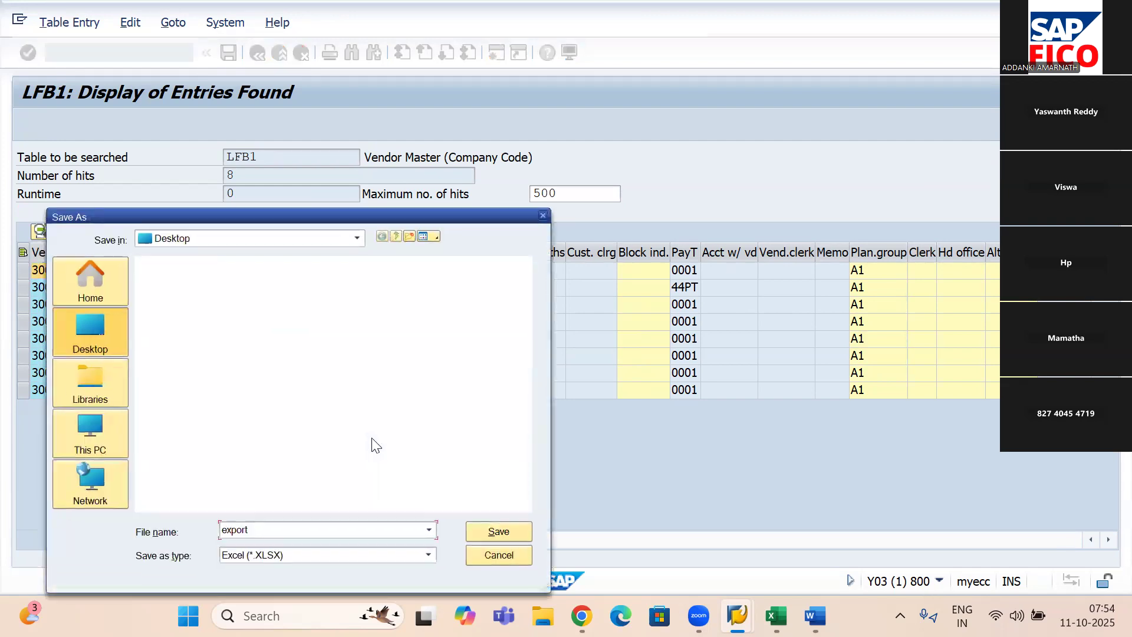
- Save the export to the Desktop as "Vendor Master Data - 4444" and allow SAP GUI to open the file
{"action": "left_click", "coordinate": [94, 328]}
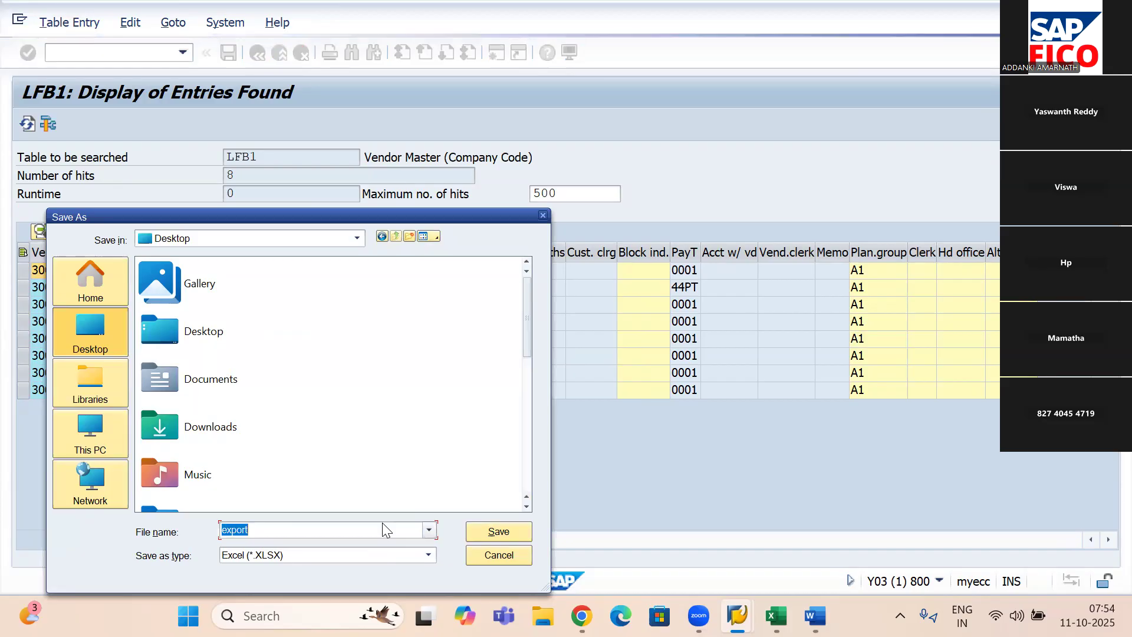
{"action": "key", "text": "BackSpace"}
{"action": "type", "text": "V"}
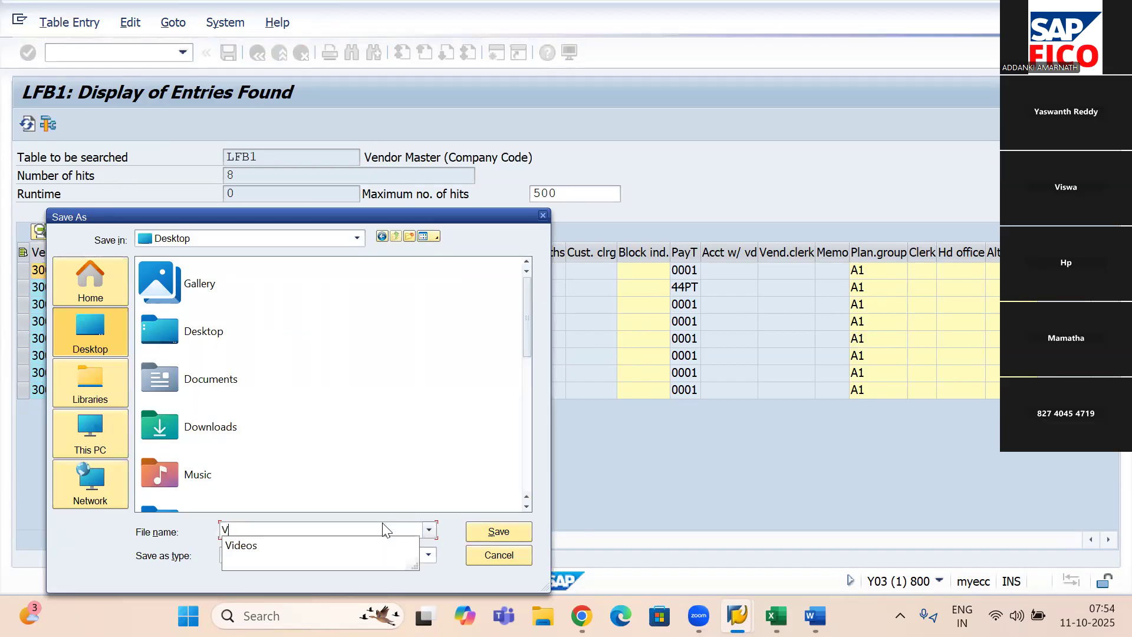
{"action": "type", "text": "endor Mast"}
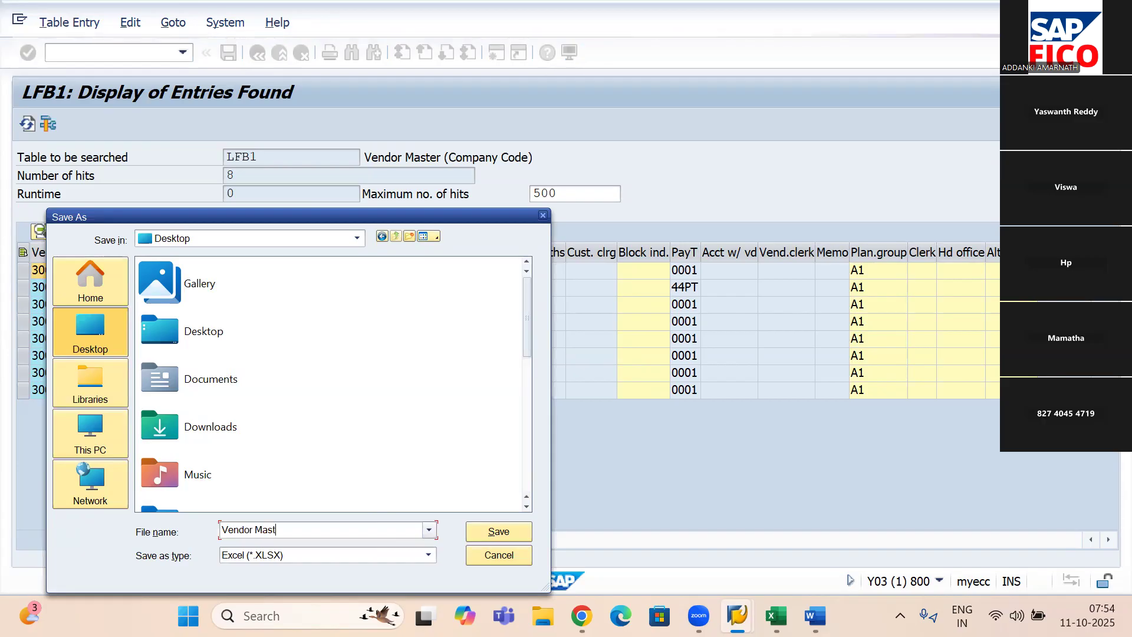
{"action": "type", "text": "er Data - 4444"}
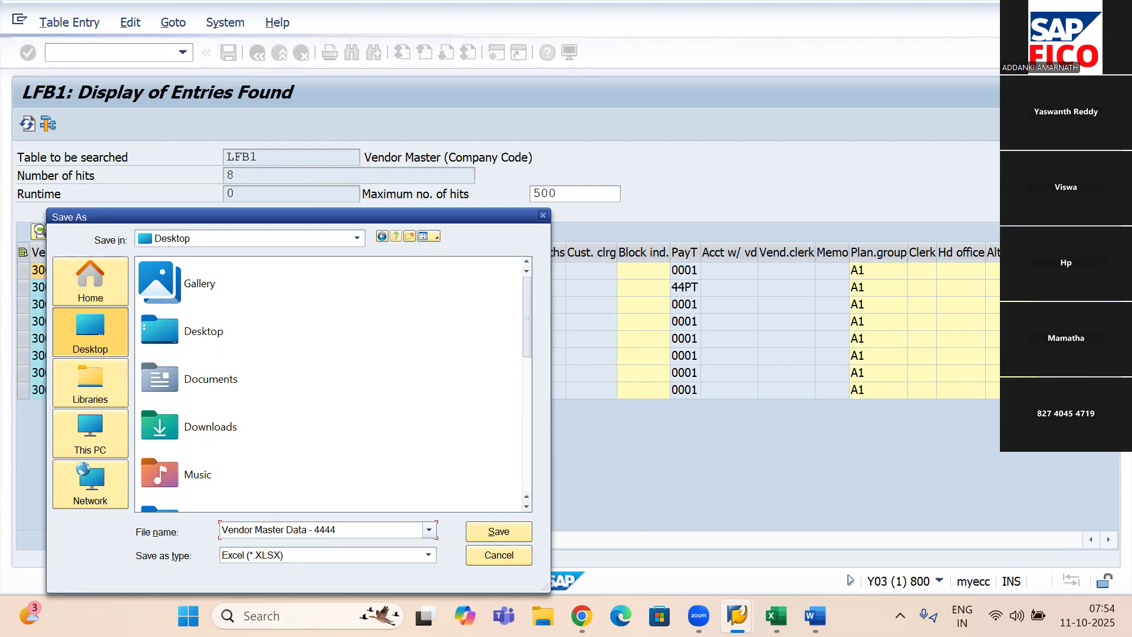
{"action": "left_click", "coordinate": [504, 531]}
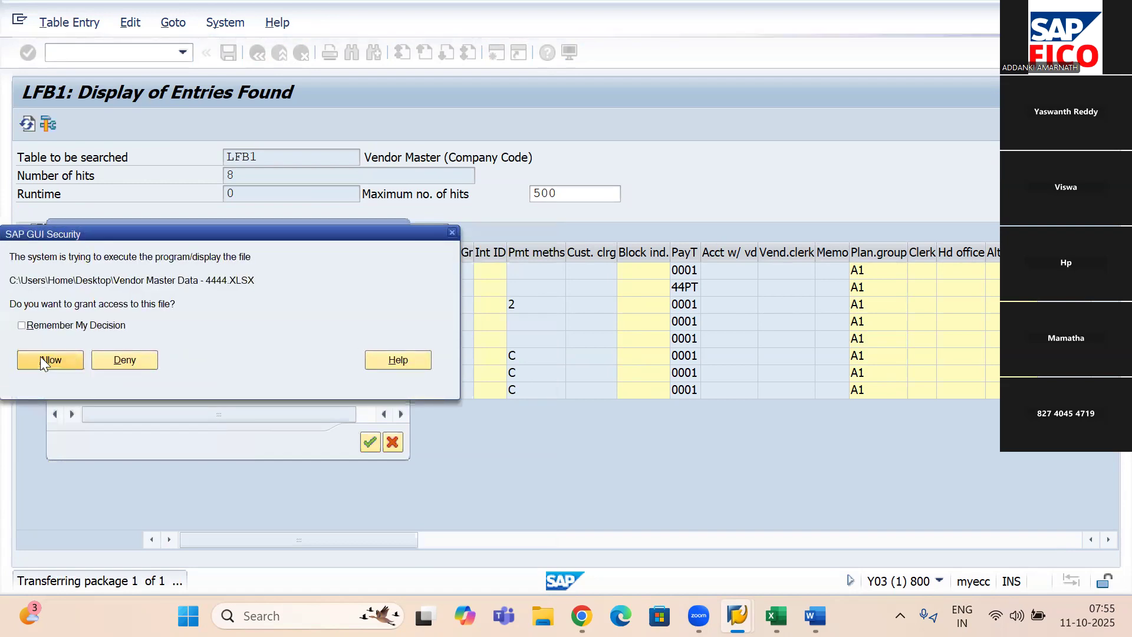
{"action": "left_click", "coordinate": [40, 356]}
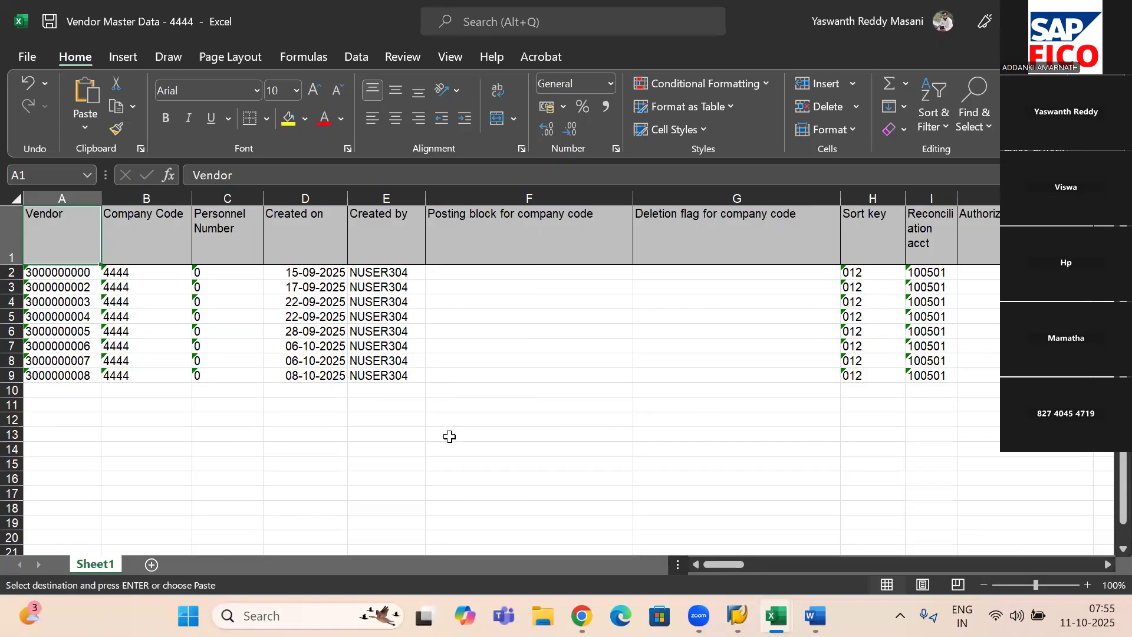
- Copy the first vendor number from cell A2 of the exported workbook, switch back to the SAP LFB1 session and start transaction FK15
{"action": "left_click", "coordinate": [66, 269]}
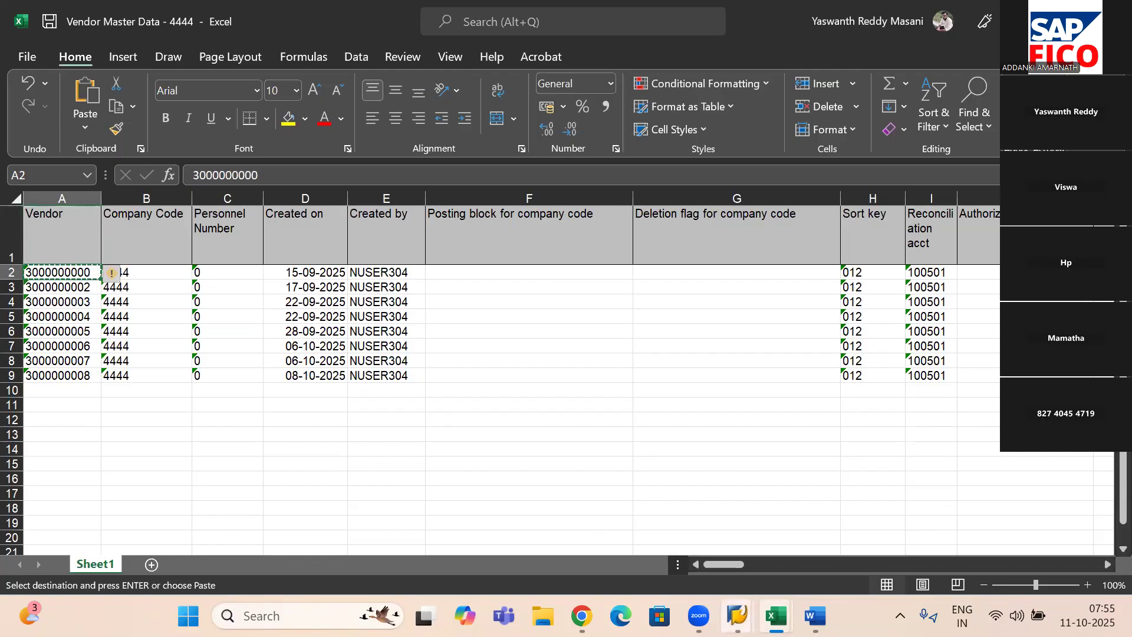
{"action": "left_click", "coordinate": [712, 523]}
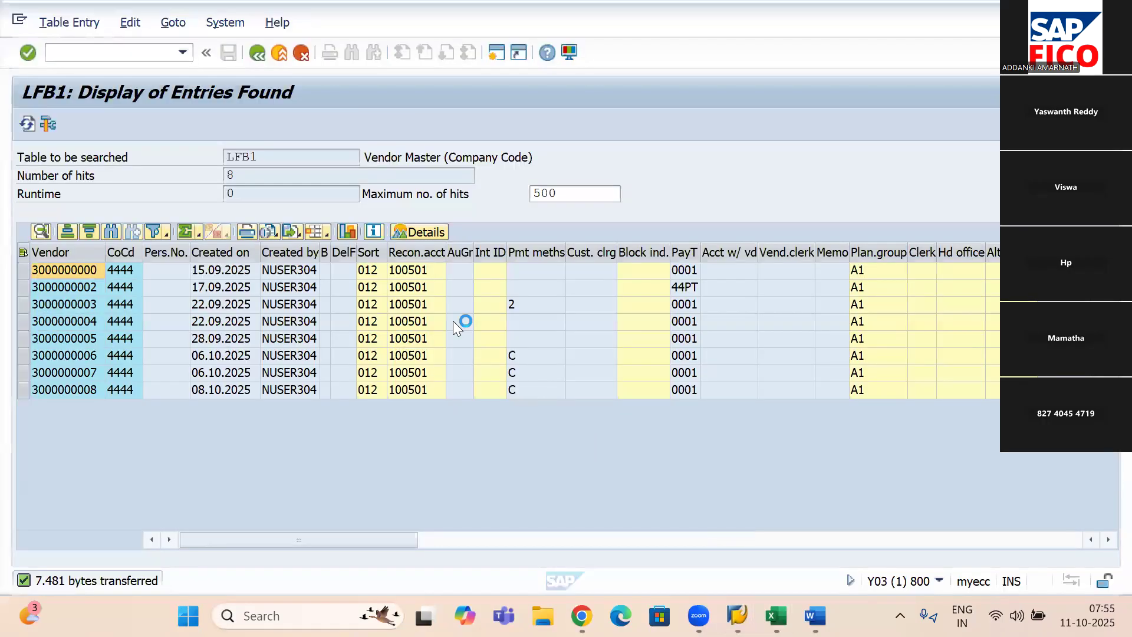
{"action": "left_click", "coordinate": [130, 49]}
{"action": "type", "text": "/n"}
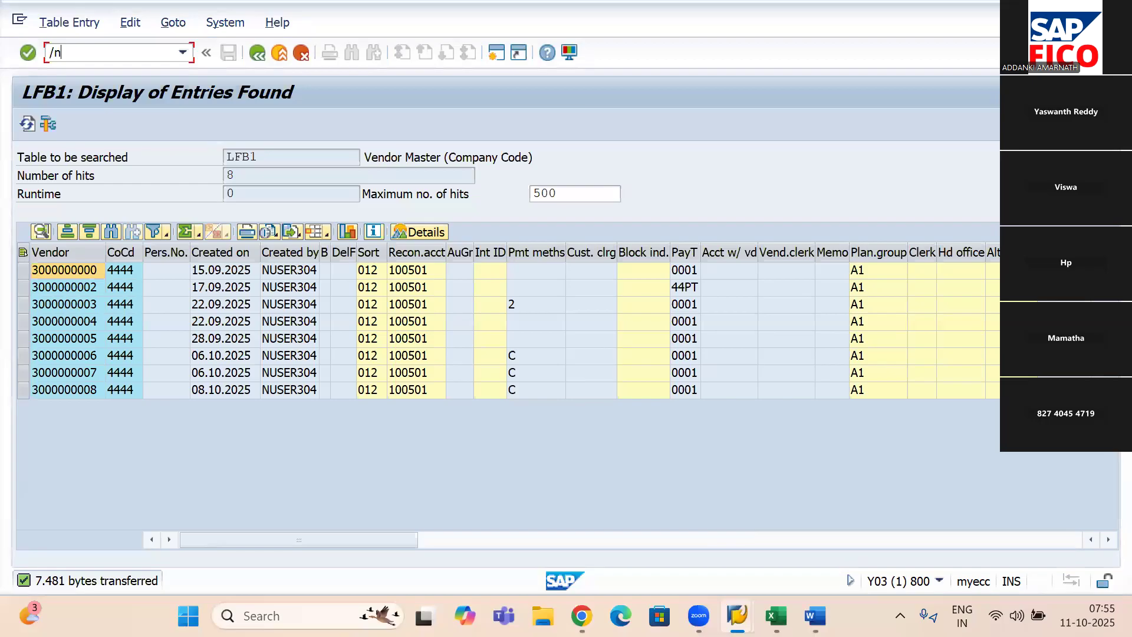
{"action": "type", "text": "fk15"}
{"action": "key", "text": "Return"}
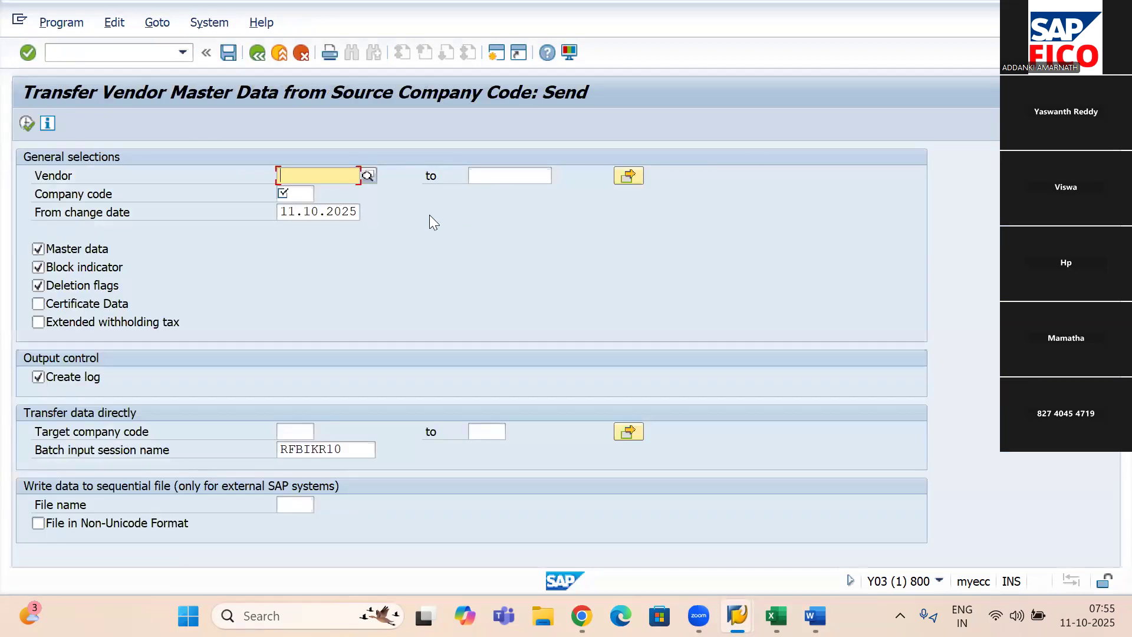
- Set the source company code to 4444 and fill in the copied first vendor number as the vendor
{"action": "left_click", "coordinate": [302, 188]}
{"action": "type", "text": "4444"}
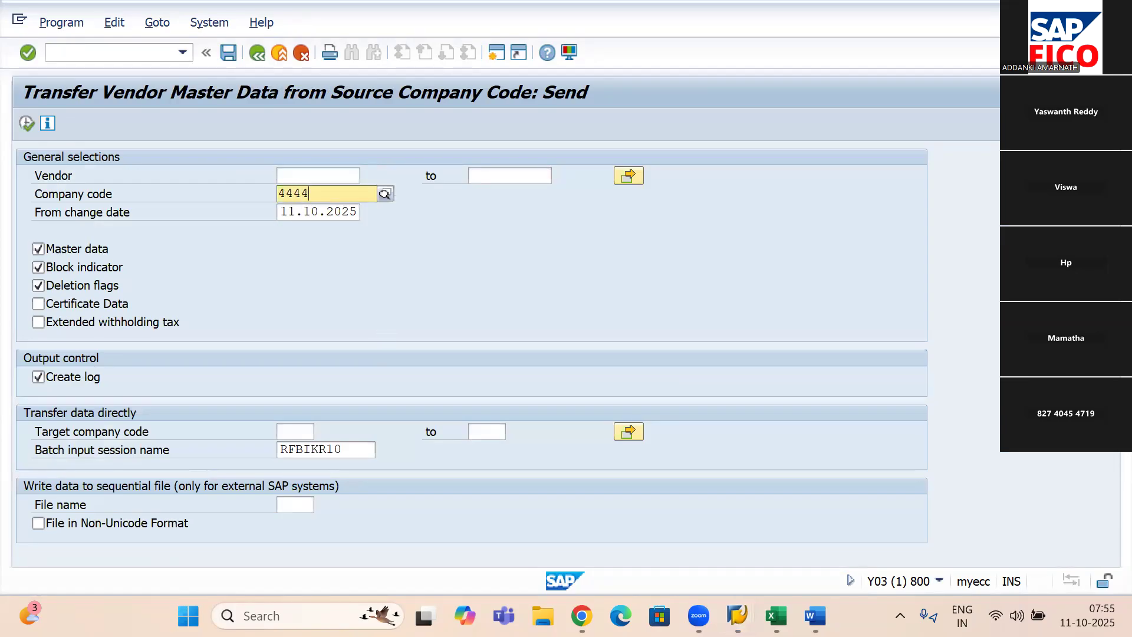
{"action": "left_click", "coordinate": [331, 228]}
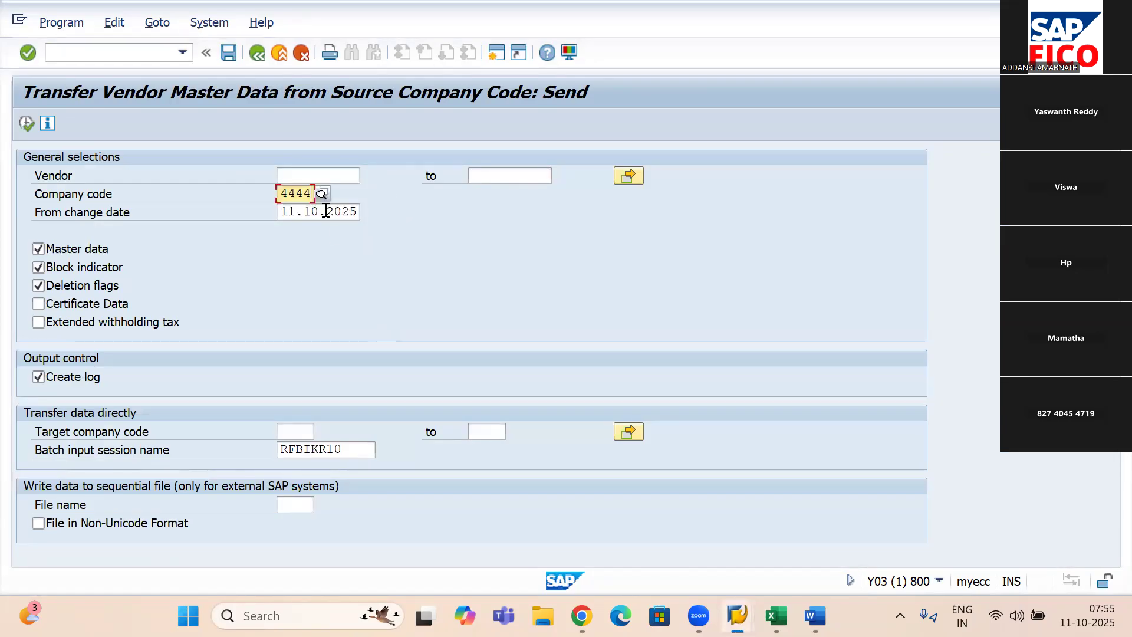
{"action": "left_click", "coordinate": [317, 172]}
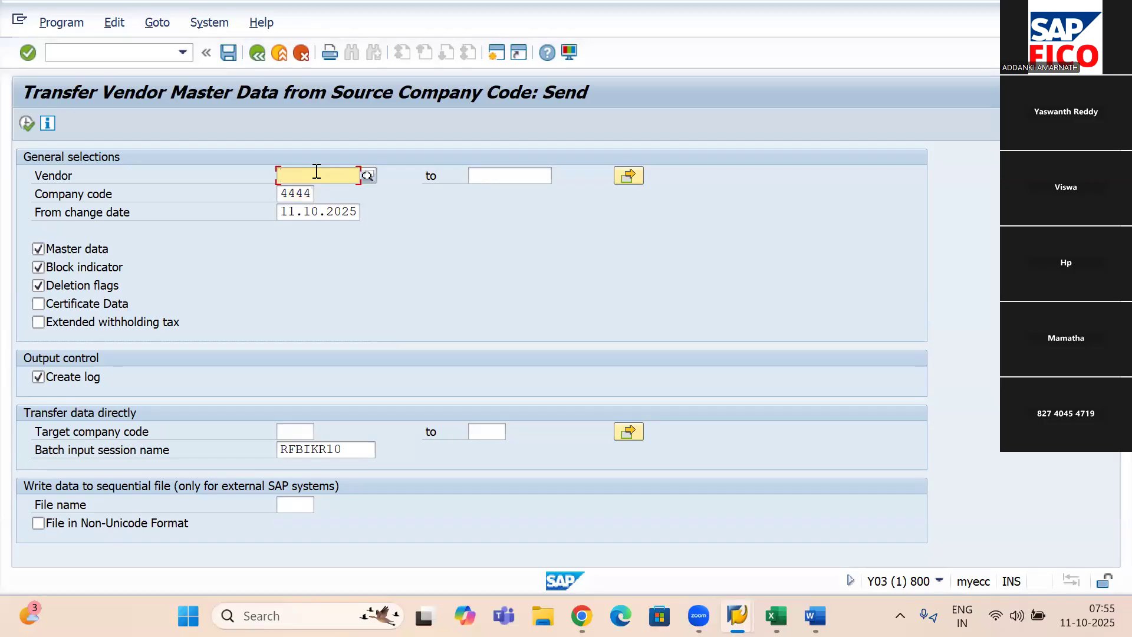
{"action": "type", "text": "3000000000"}
- Copy the remaining vendor numbers in A3:A9 of the Vendor Master Data - 4444 workbook in Excel and switch back to the FK15 session in SAP
{"action": "mouse_move", "coordinate": [737, 616]}
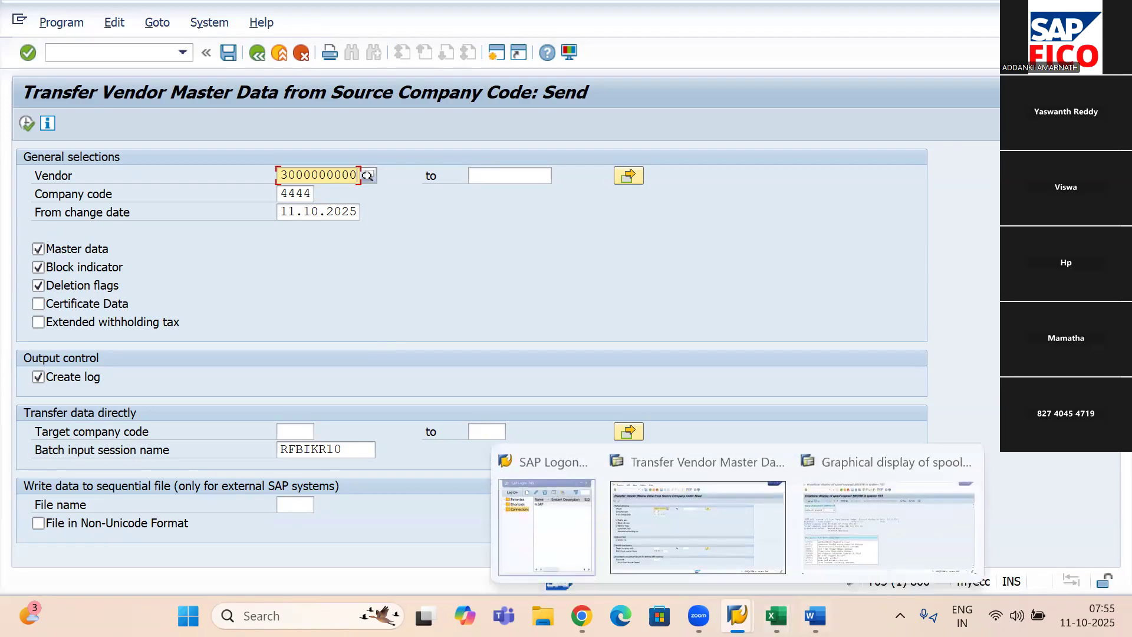
{"action": "mouse_move", "coordinate": [776, 615]}
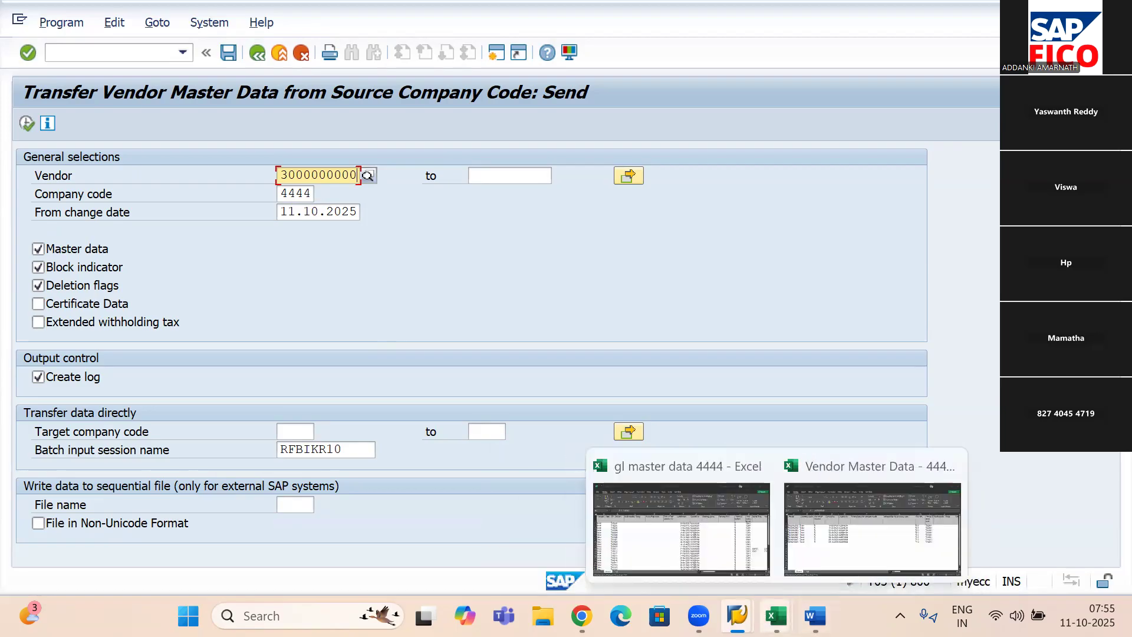
{"action": "left_click", "coordinate": [852, 515]}
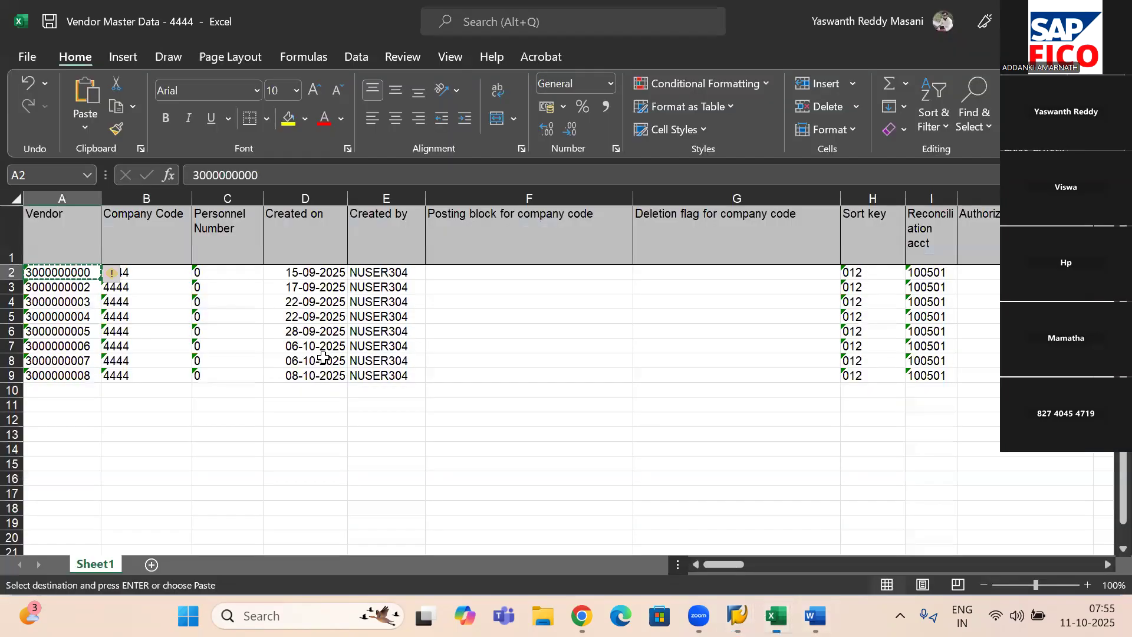
{"action": "left_click", "coordinate": [55, 288]}
{"action": "left_click_drag", "start_coordinate": [102, 294], "coordinate": [96, 382]}
{"action": "key", "text": "ctrl+c"}
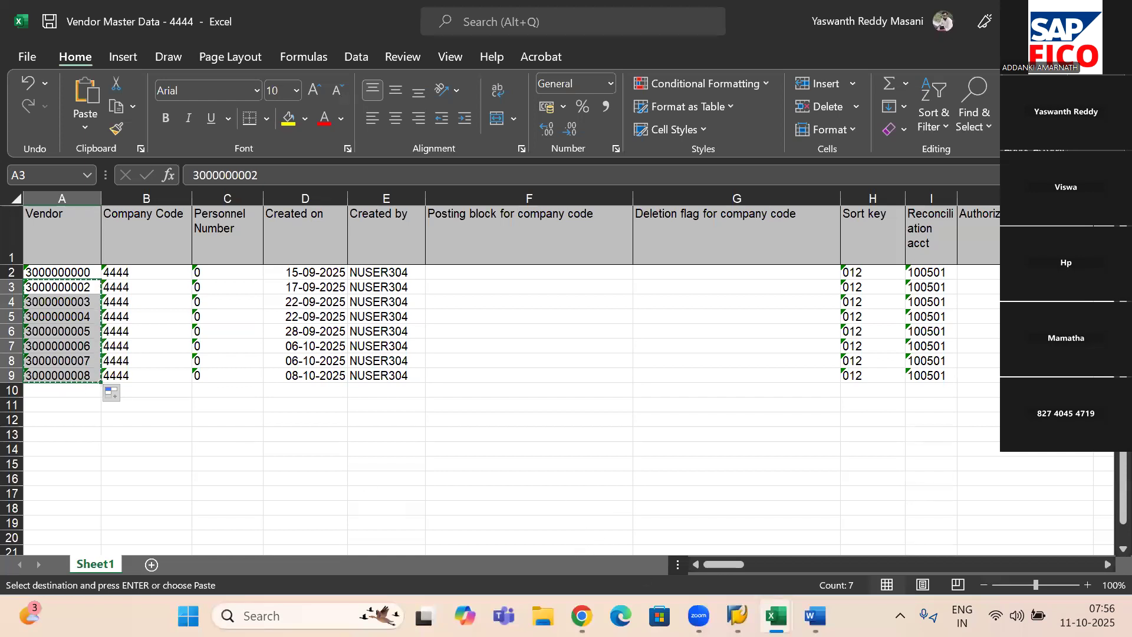
{"action": "mouse_move", "coordinate": [737, 616]}
{"action": "left_click", "coordinate": [708, 510]}
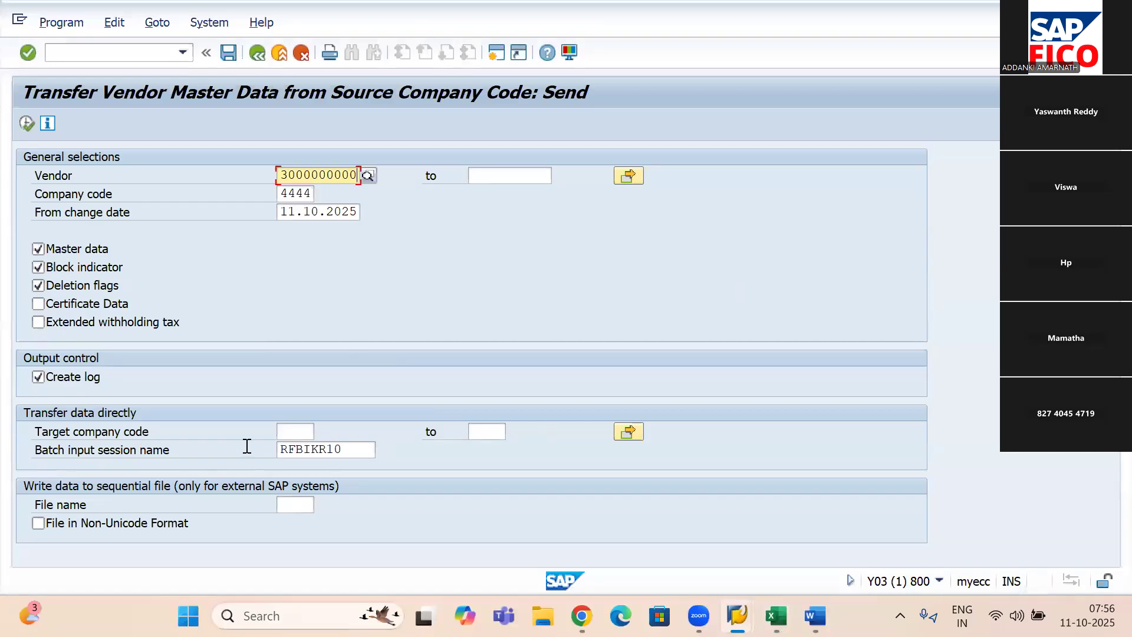
- Set the target company code for the direct data transfer to 5555
{"action": "left_click", "coordinate": [310, 432]}
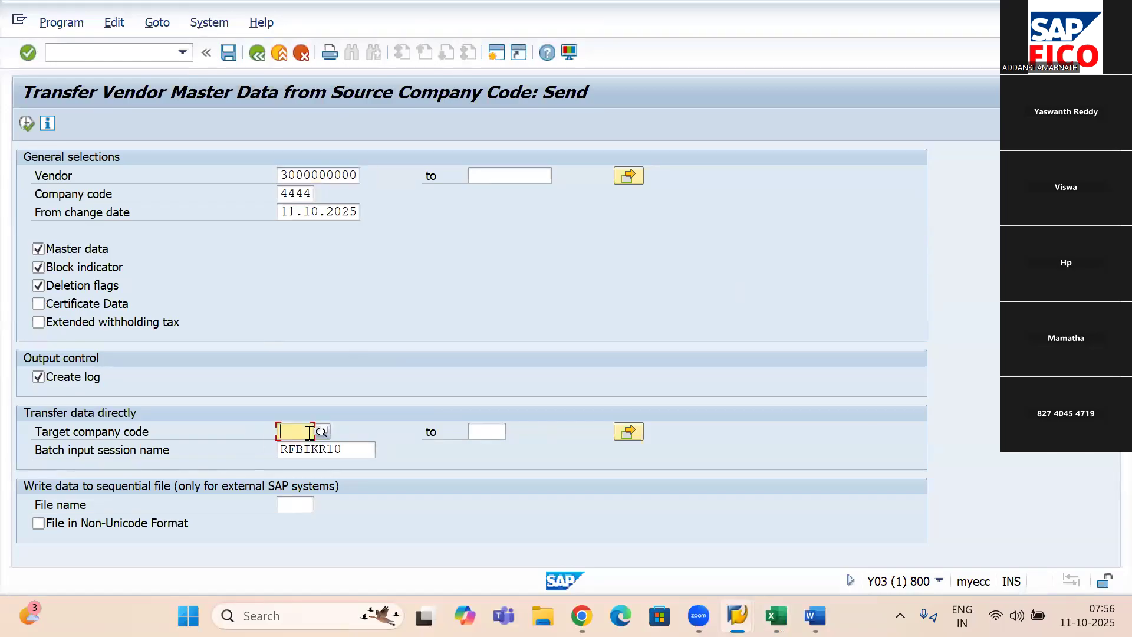
{"action": "type", "text": "5555"}
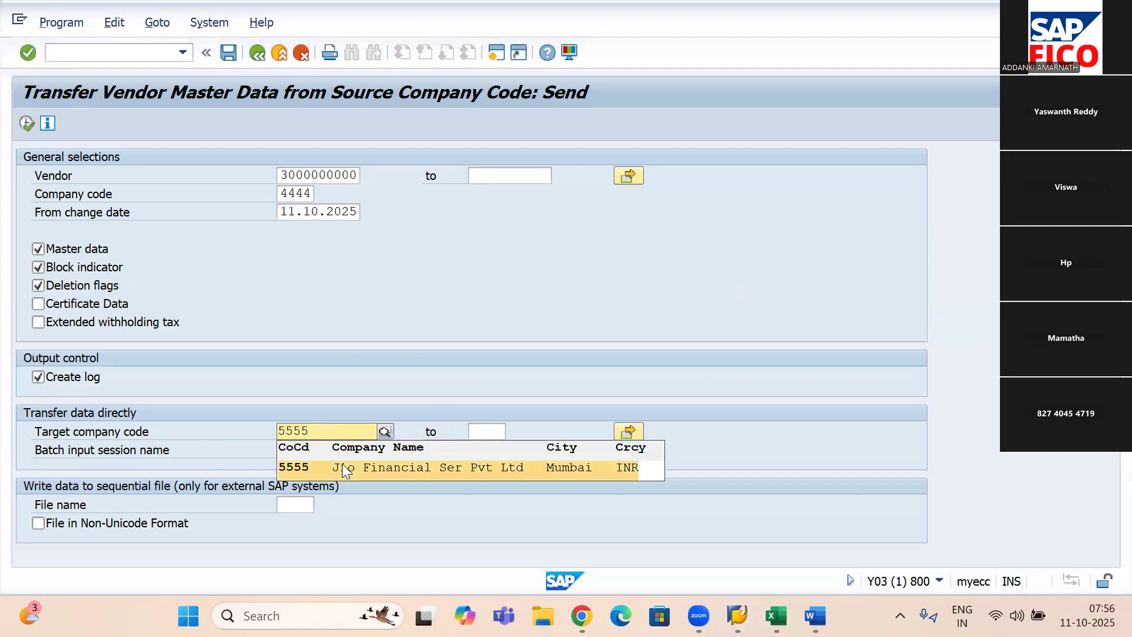
{"action": "left_click", "coordinate": [342, 465]}
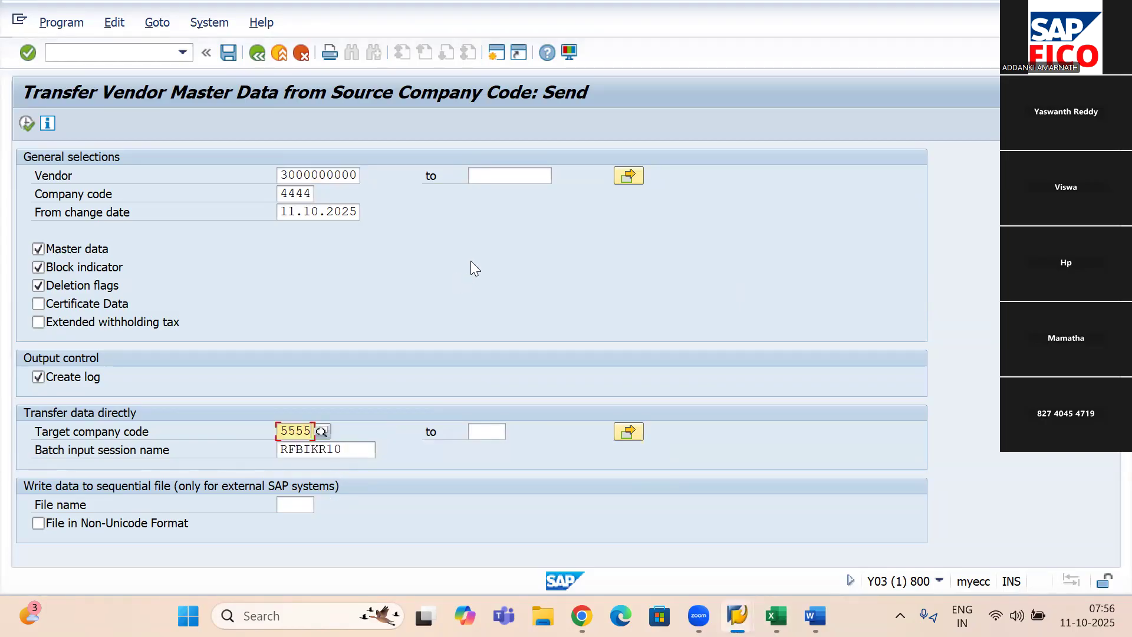
- Upload the copied vendor numbers from the clipboard below the first single value in the vendor multiple selection and execute the transfer
{"action": "left_click", "coordinate": [635, 175]}
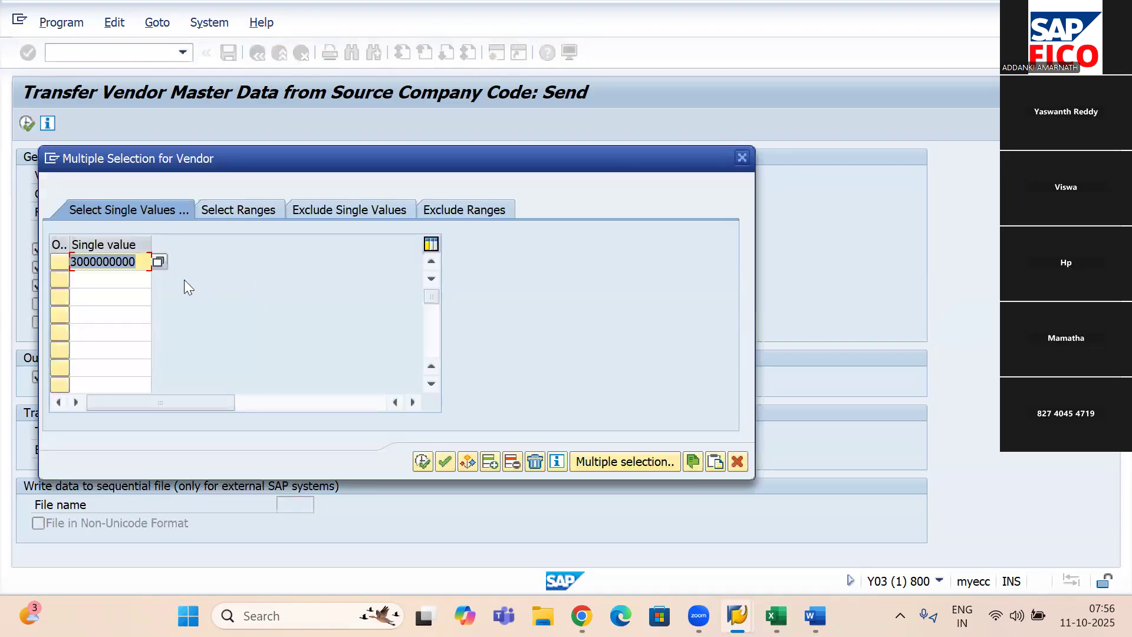
{"action": "left_click", "coordinate": [112, 279]}
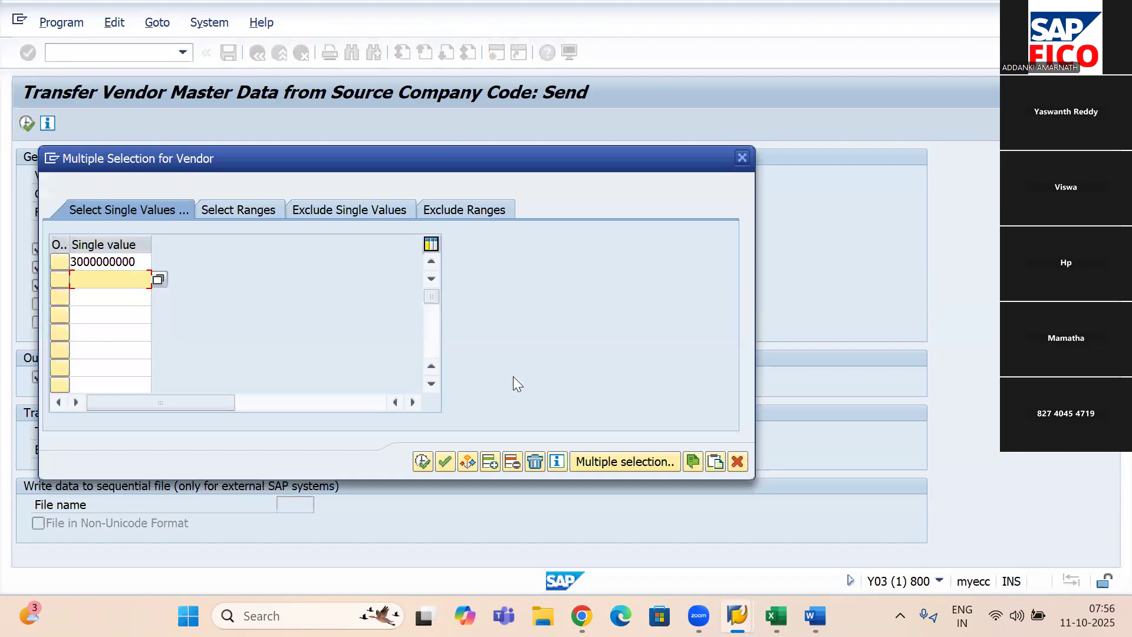
{"action": "left_click", "coordinate": [715, 463]}
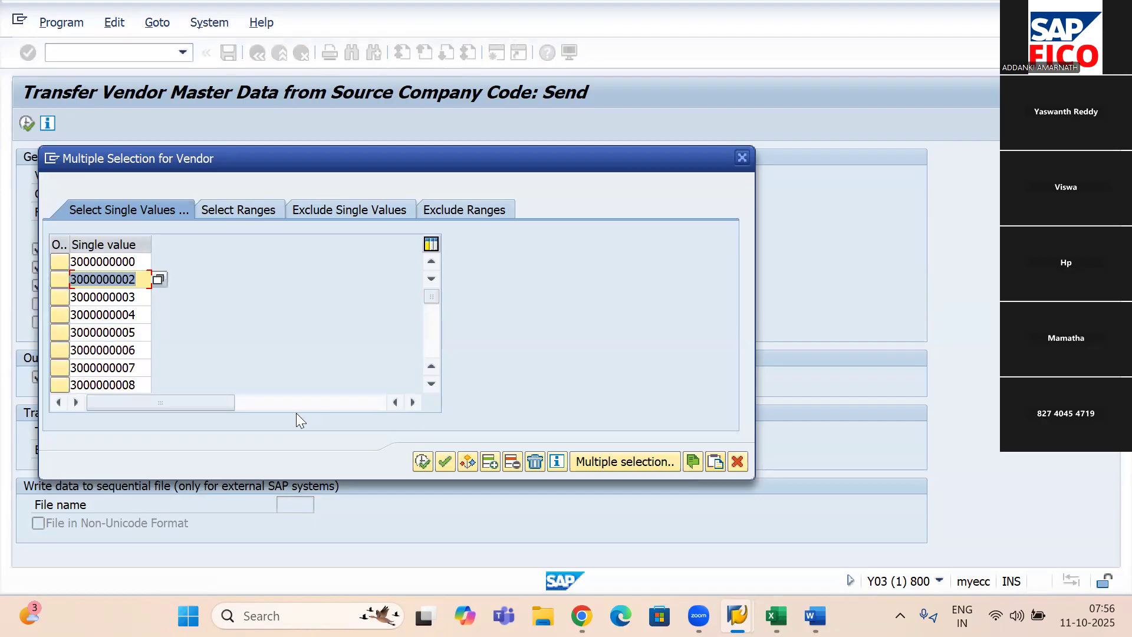
{"action": "left_click", "coordinate": [142, 385]}
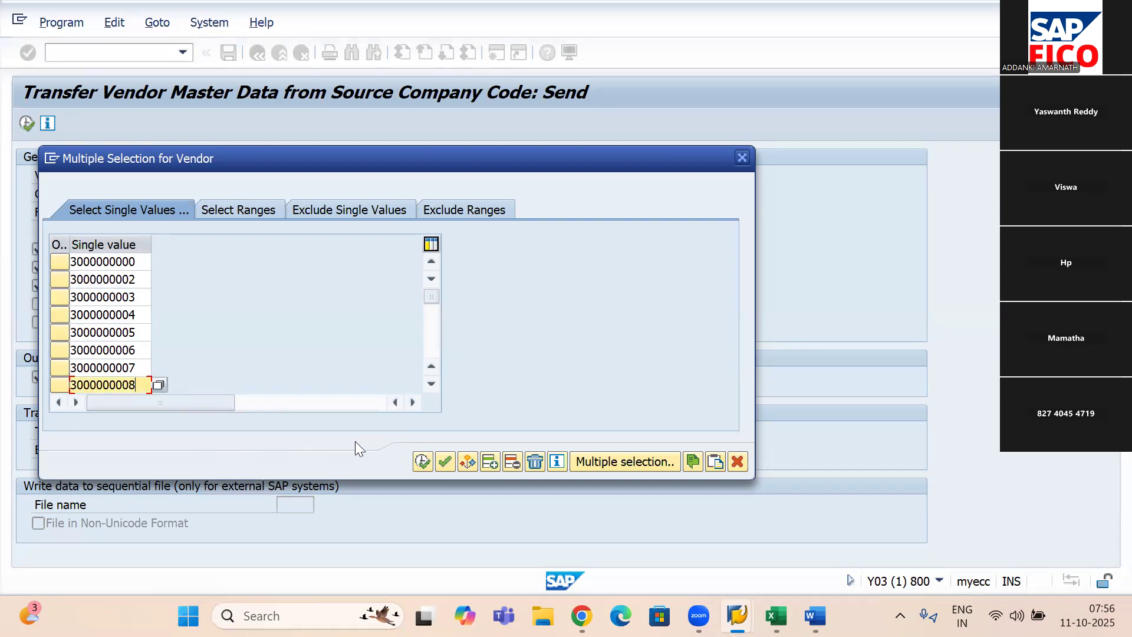
{"action": "left_click", "coordinate": [421, 461]}
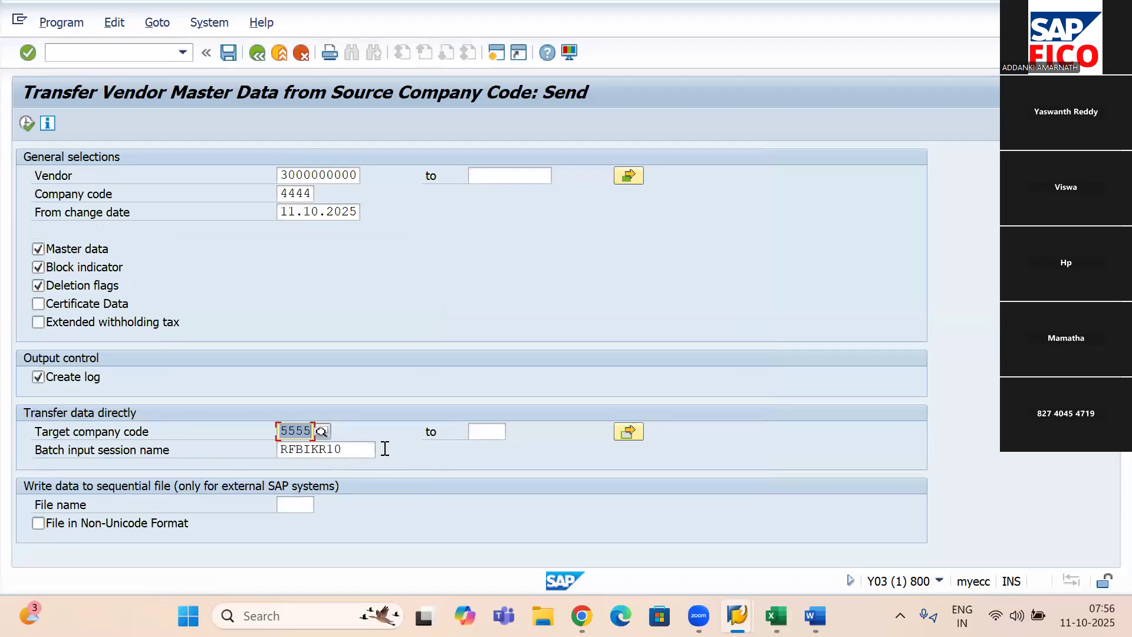
{"action": "left_click", "coordinate": [26, 124]}
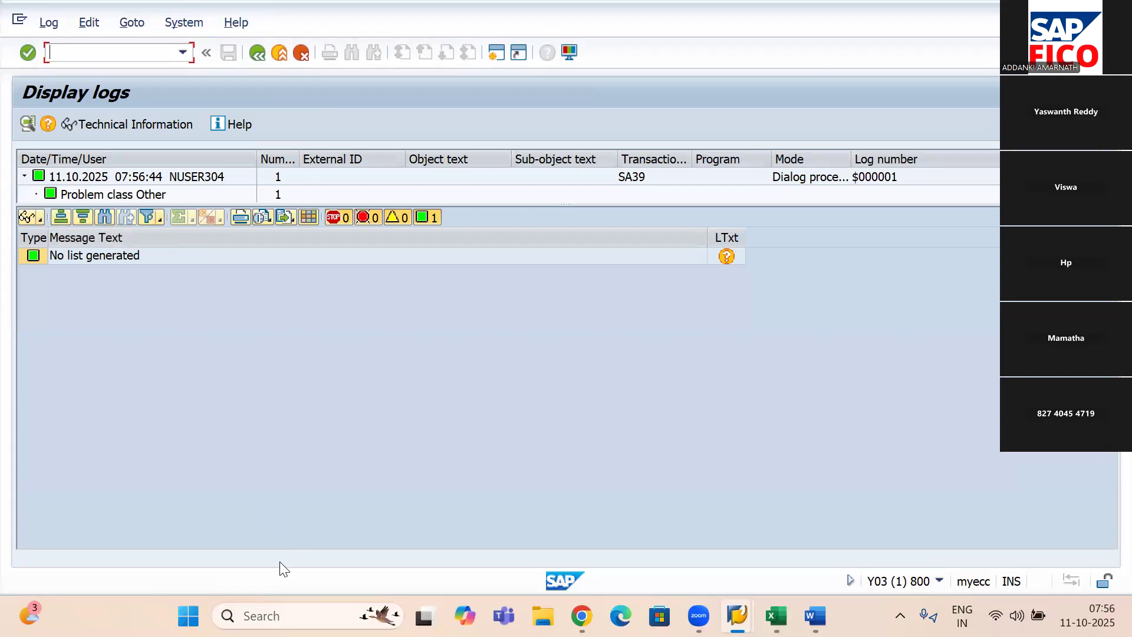
{"action": "left_click", "coordinate": [252, 55]}
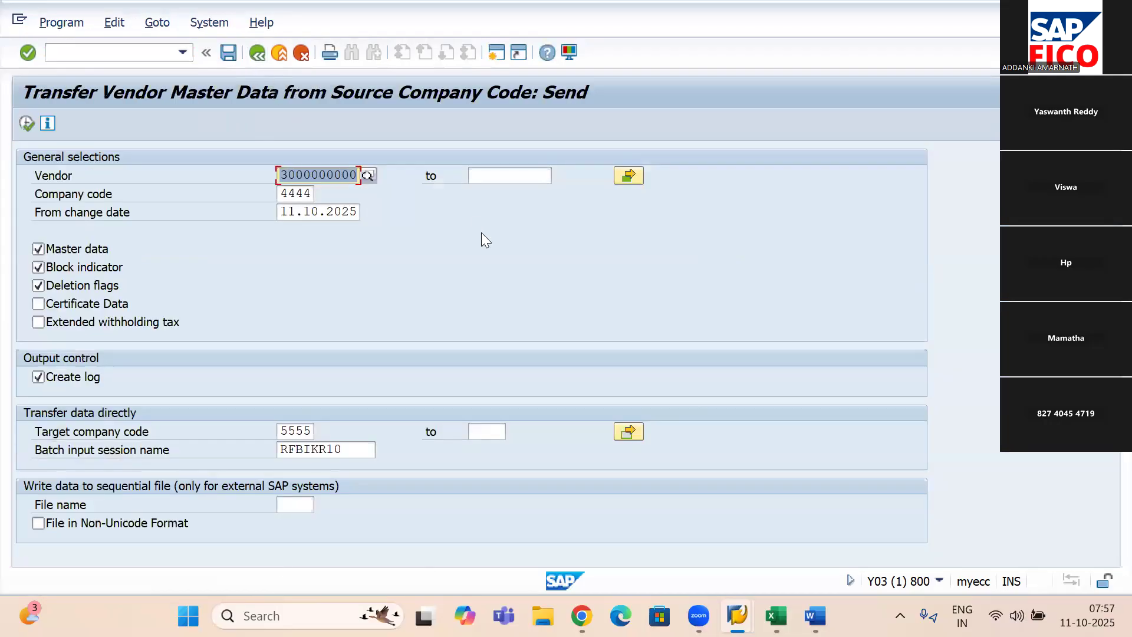
- Execute the vendor transfer in the background with output device LP01 in the print parameters
{"action": "left_click", "coordinate": [72, 27]}
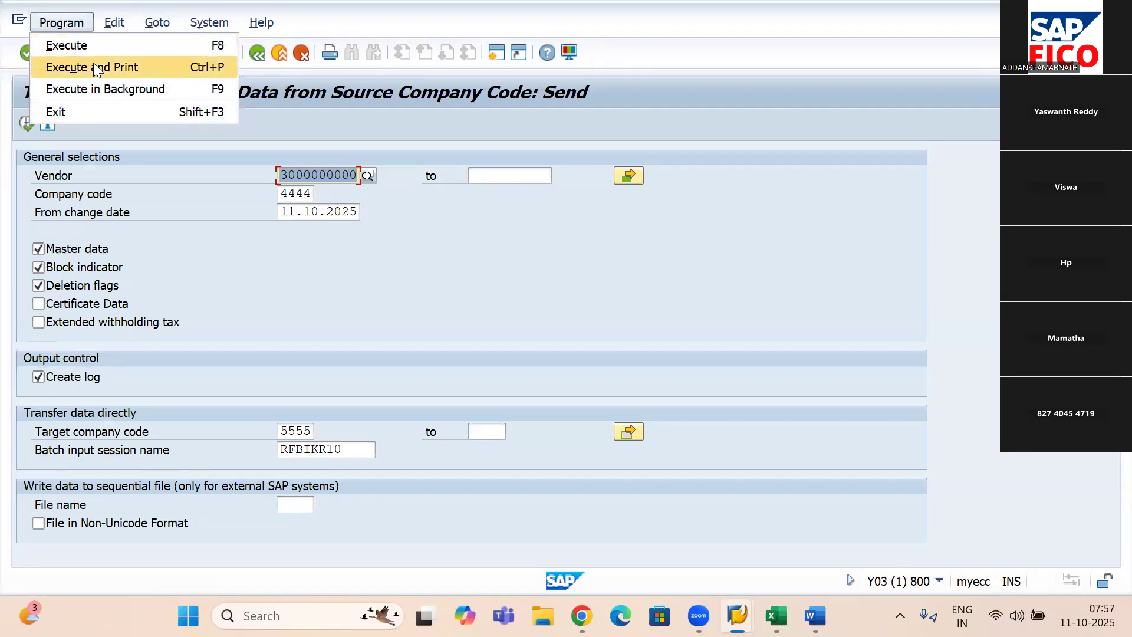
{"action": "left_click", "coordinate": [131, 95]}
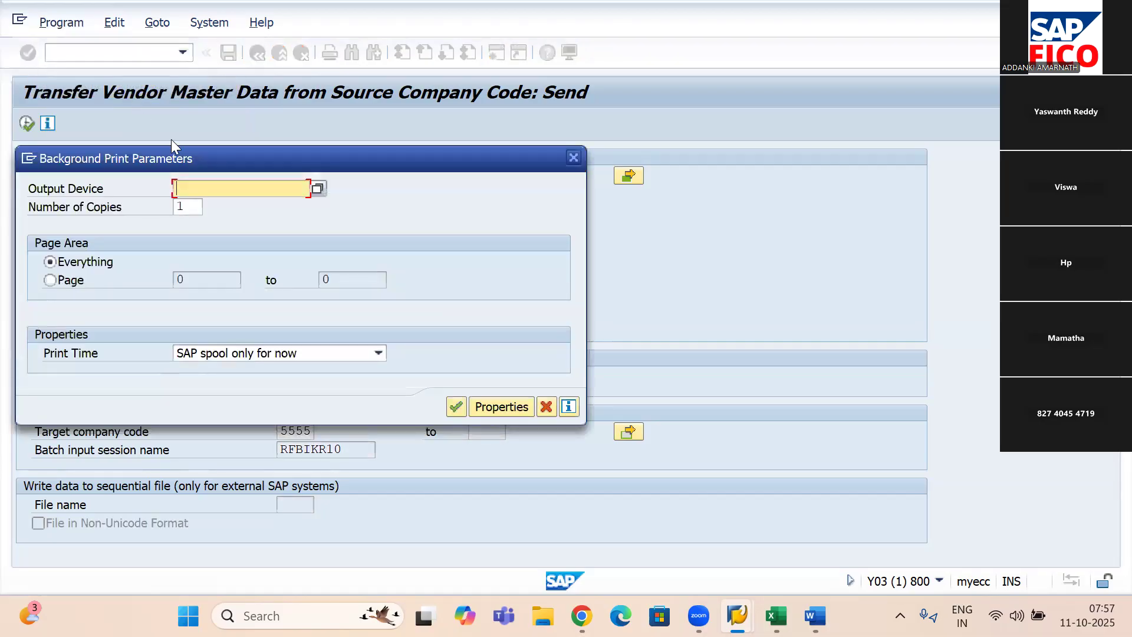
{"action": "type", "text": "lp01"}
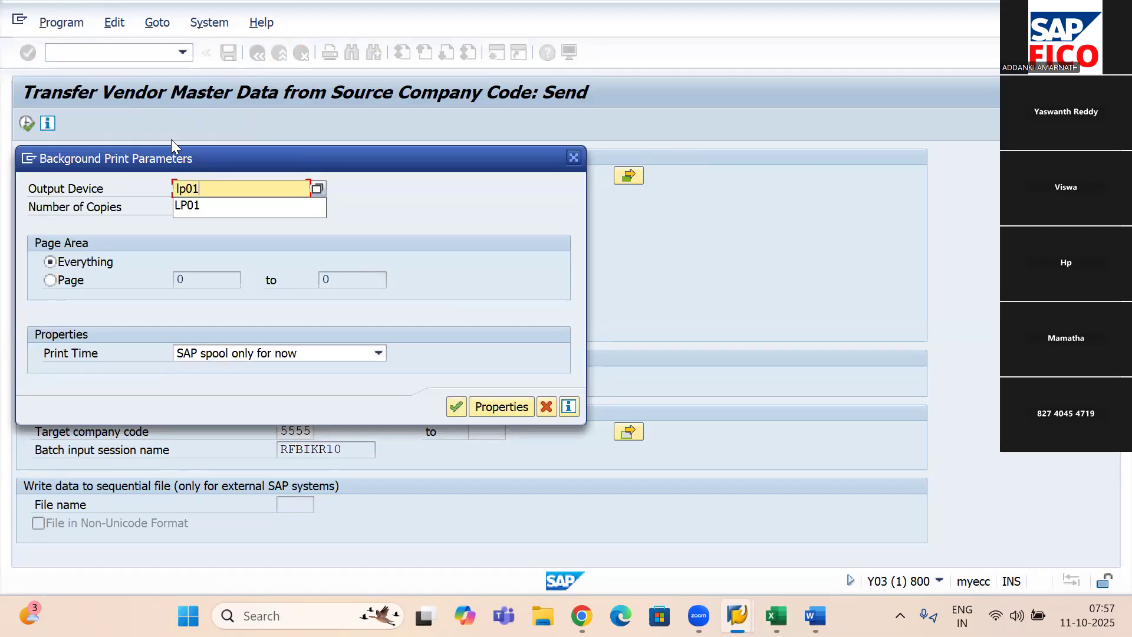
{"action": "left_click", "coordinate": [230, 207]}
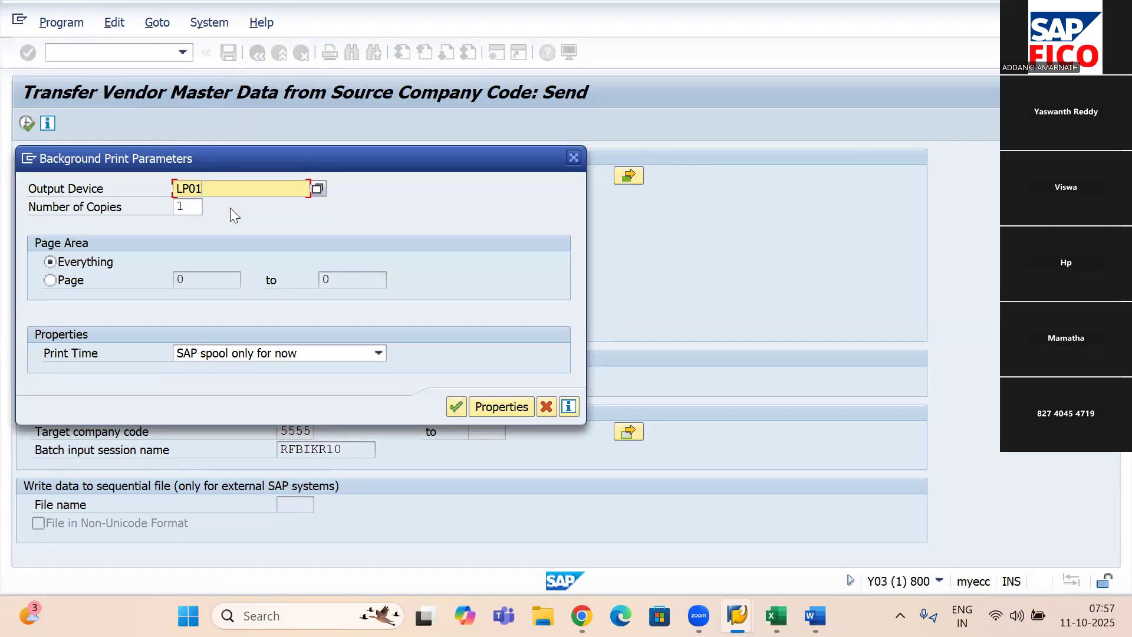
{"action": "left_click", "coordinate": [452, 404]}
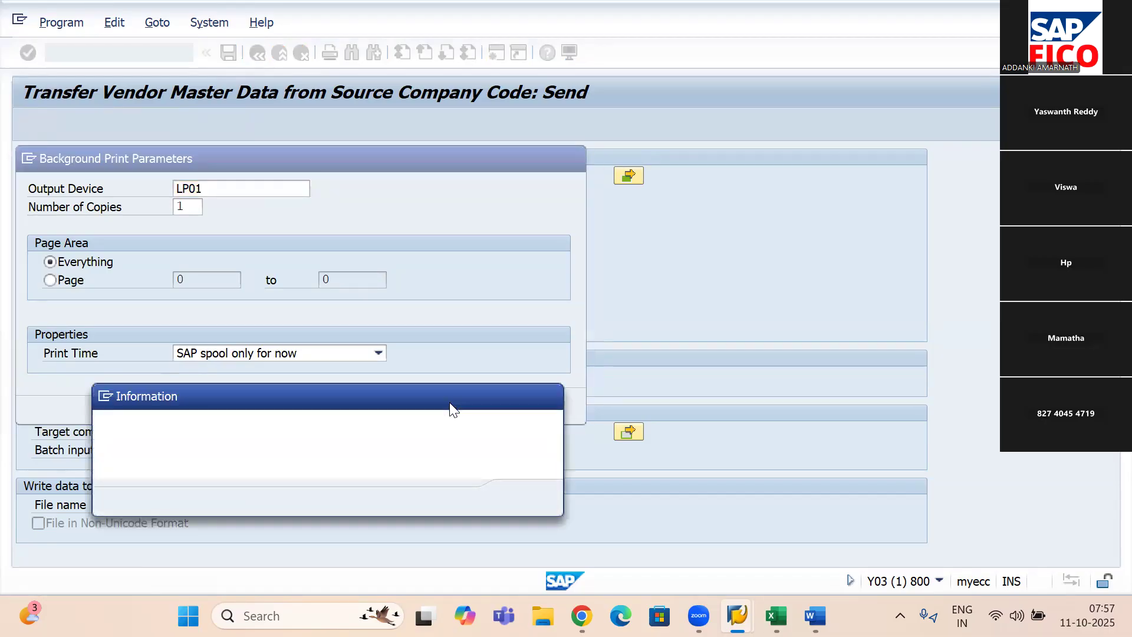
{"action": "left_click", "coordinate": [523, 499]}
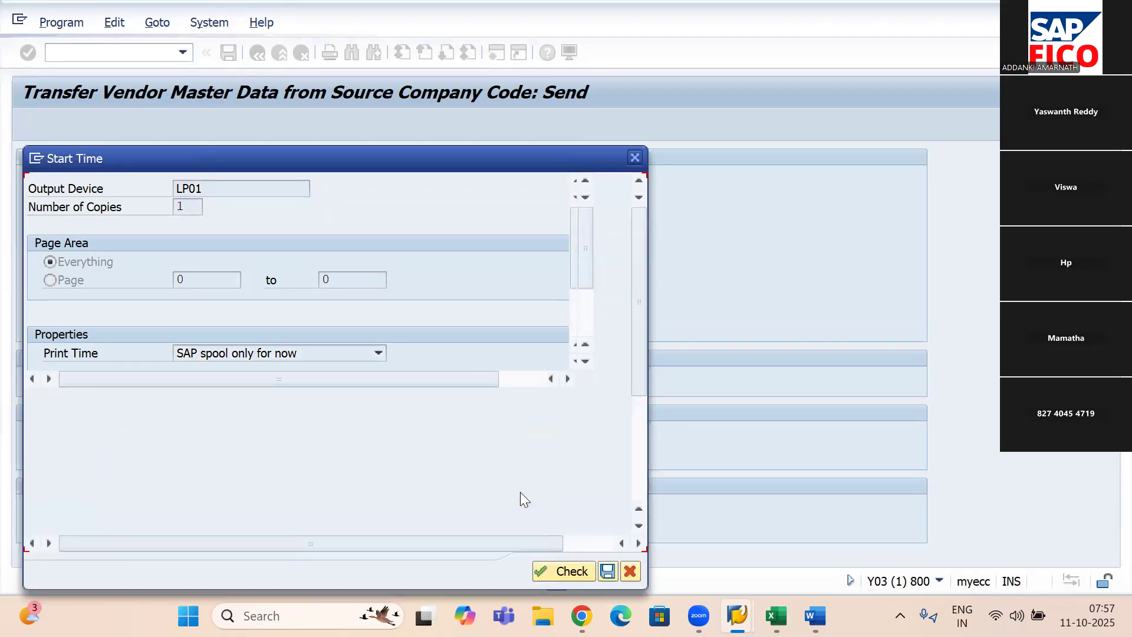
- Set the background job to start immediately, check the start time and save it
{"action": "left_click", "coordinate": [77, 207]}
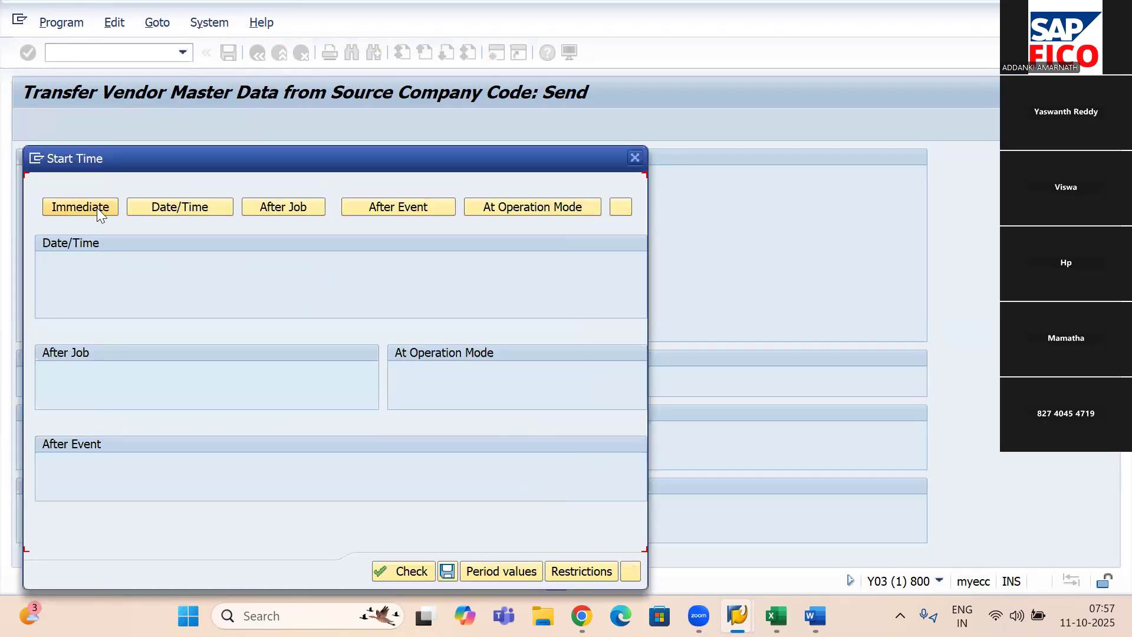
{"action": "left_click_drag", "start_coordinate": [340, 159], "coordinate": [380, 102]}
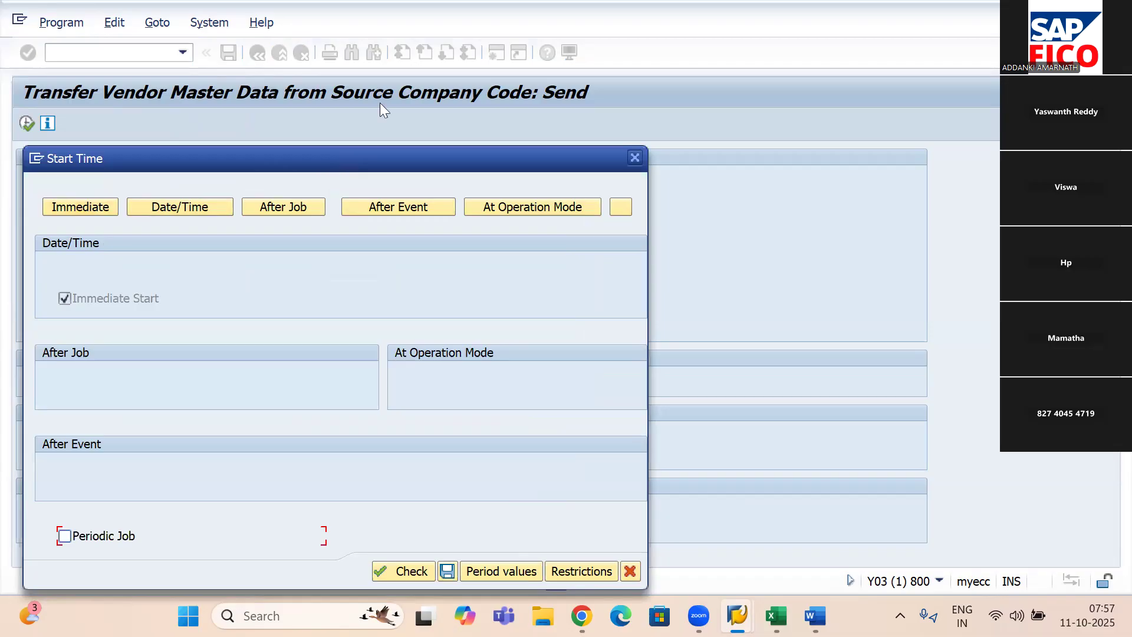
{"action": "left_click", "coordinate": [442, 515]}
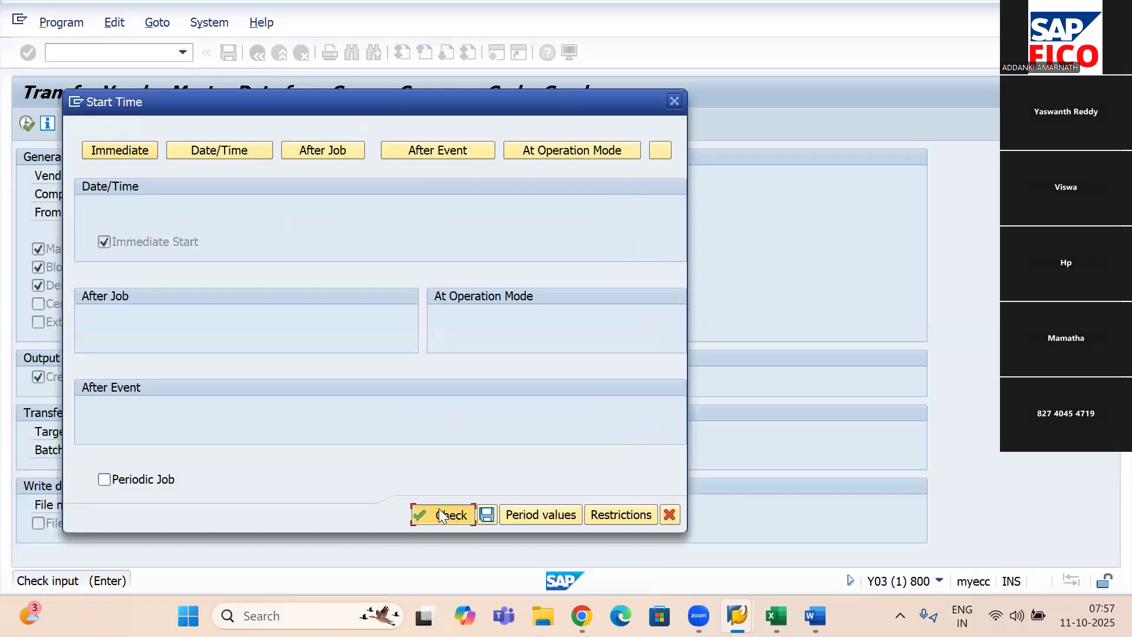
{"action": "left_click", "coordinate": [486, 519]}
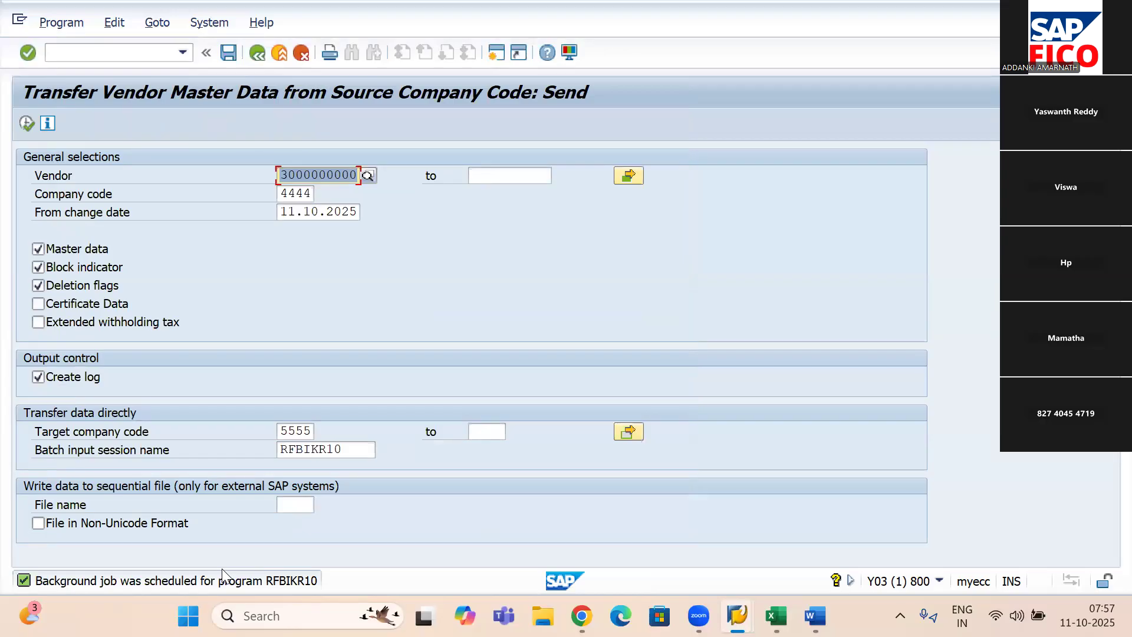
- Open the job overview selection, include scheduled jobs and display the matching jobs
{"action": "left_click", "coordinate": [207, 24]}
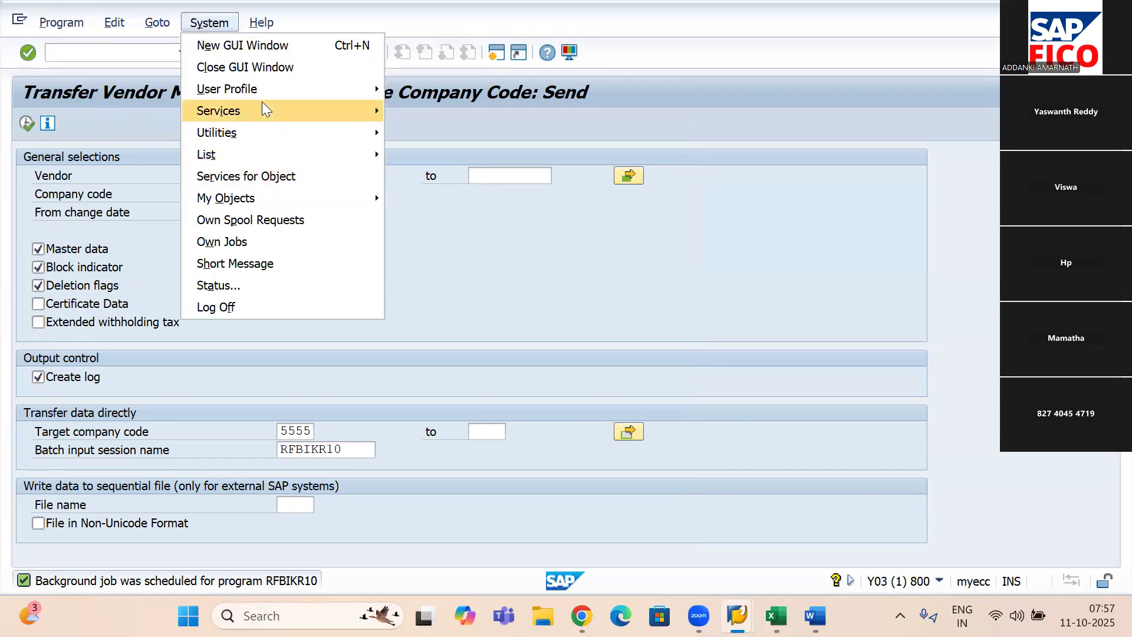
{"action": "mouse_move", "coordinate": [266, 110]}
{"action": "mouse_move", "coordinate": [537, 263]}
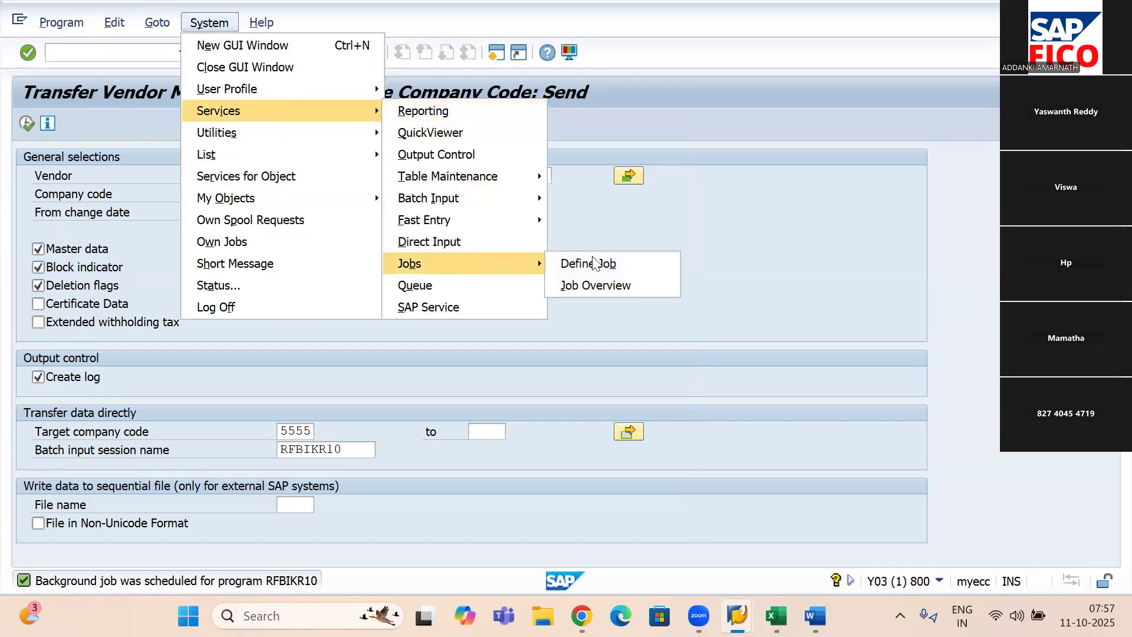
{"action": "left_click", "coordinate": [648, 286]}
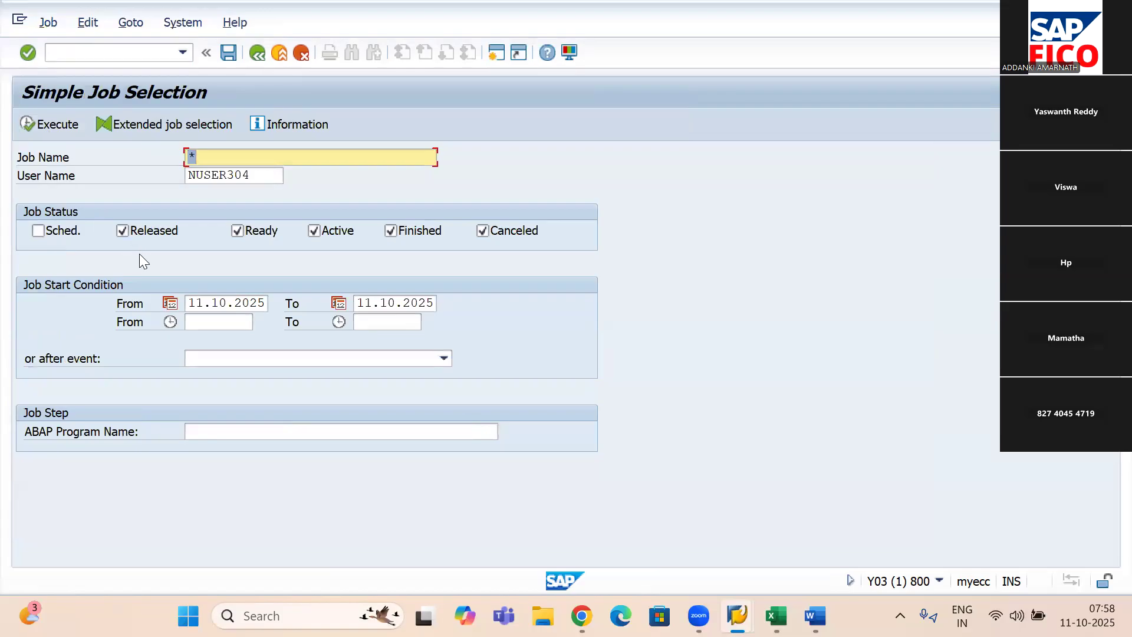
{"action": "left_click", "coordinate": [33, 226]}
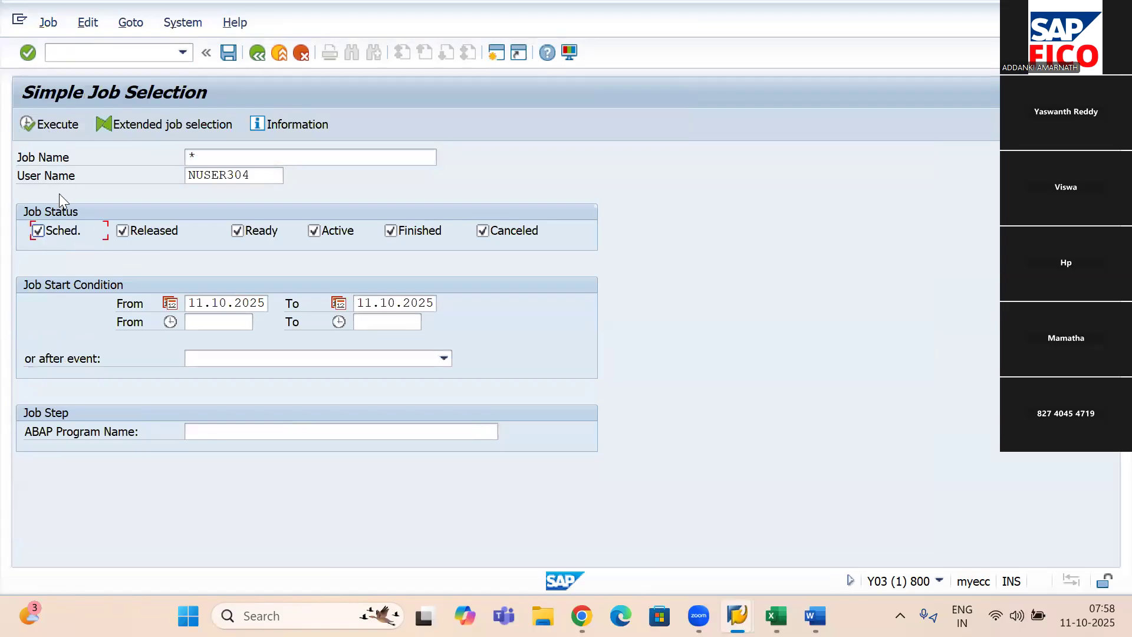
{"action": "left_click", "coordinate": [27, 116]}
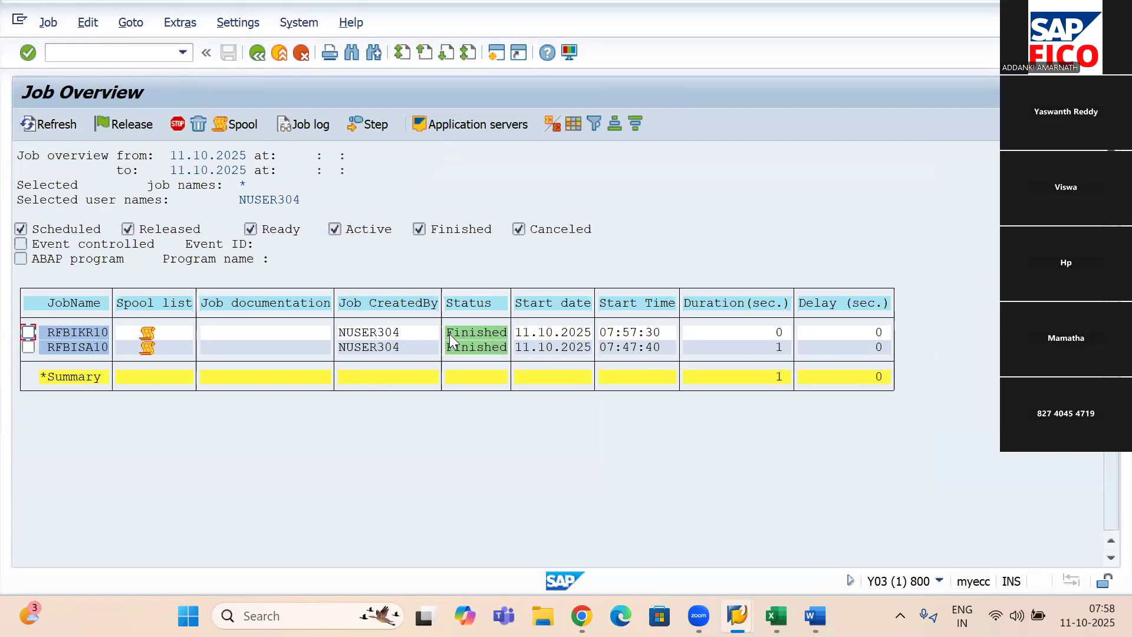
- Open the spool list of the RFBIKR10 job and display the contents of its spool request
{"action": "left_click", "coordinate": [147, 334]}
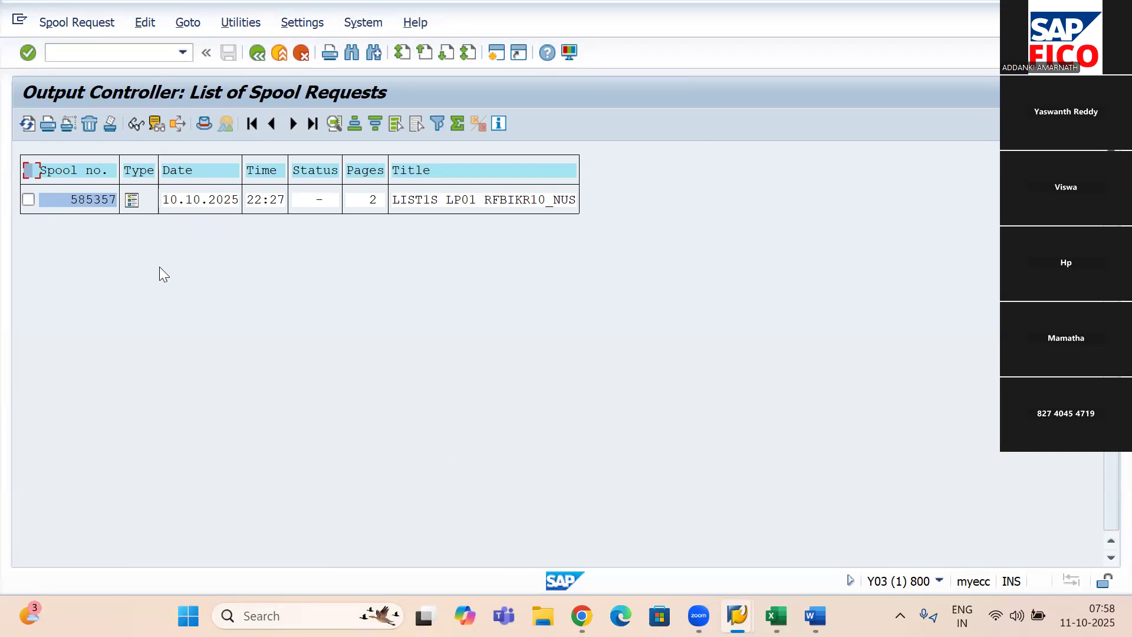
{"action": "left_click", "coordinate": [136, 202]}
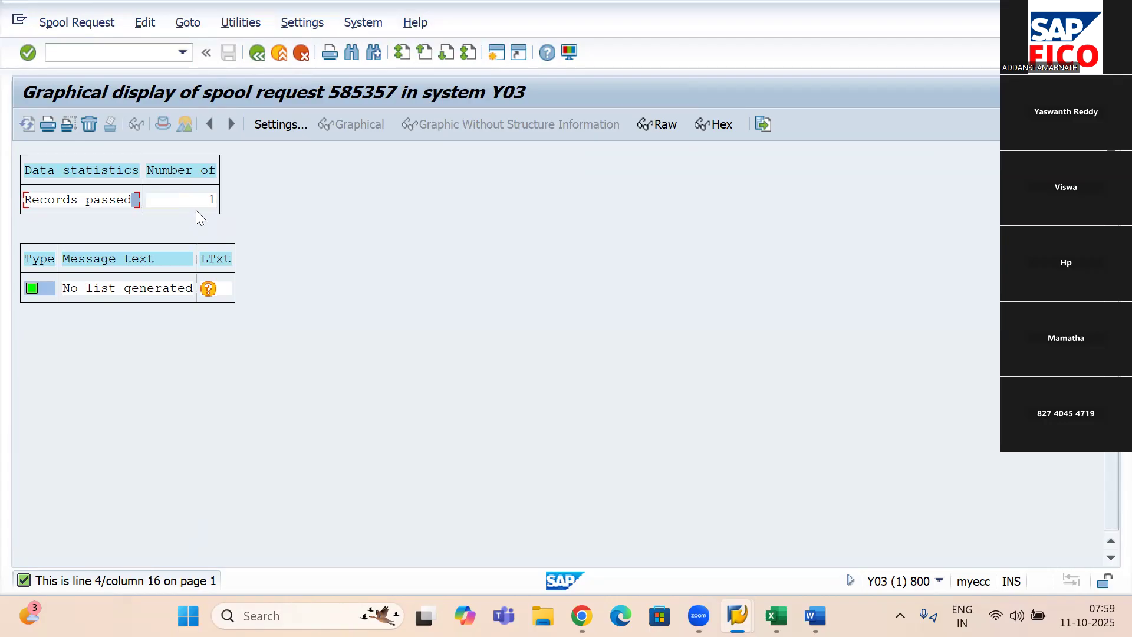
- Return from the spool display to the spool list and open the spool request selection with transaction SP01
{"action": "left_click", "coordinate": [206, 292]}
{"action": "left_click", "coordinate": [257, 53]}
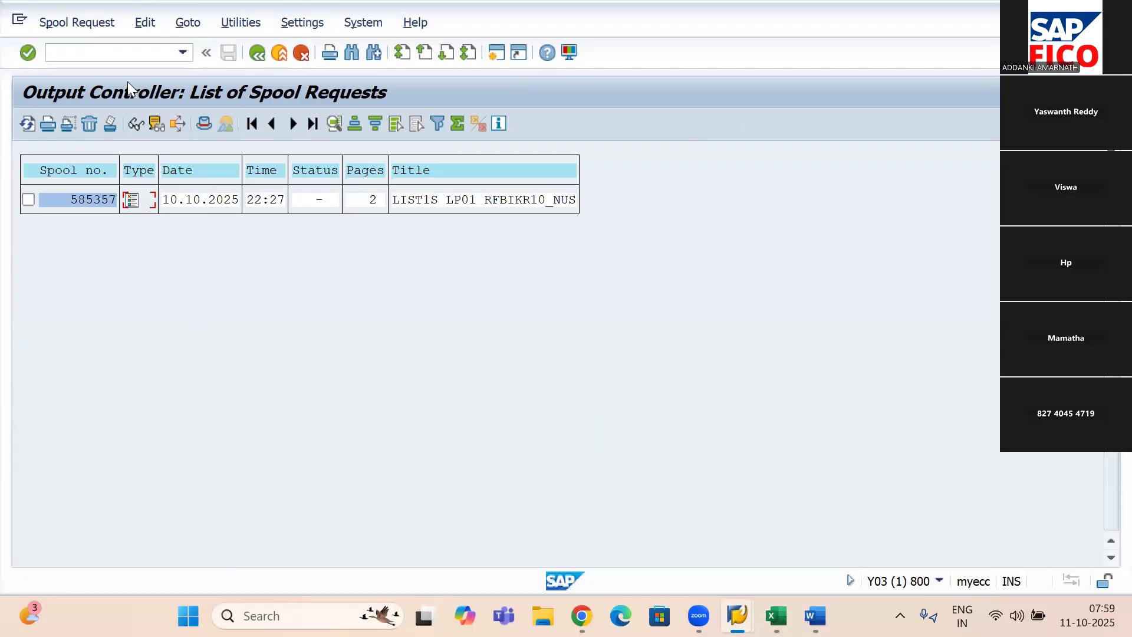
{"action": "left_click", "coordinate": [96, 53]}
{"action": "type", "text": "/nsp01"}
{"action": "key", "text": "Return"}
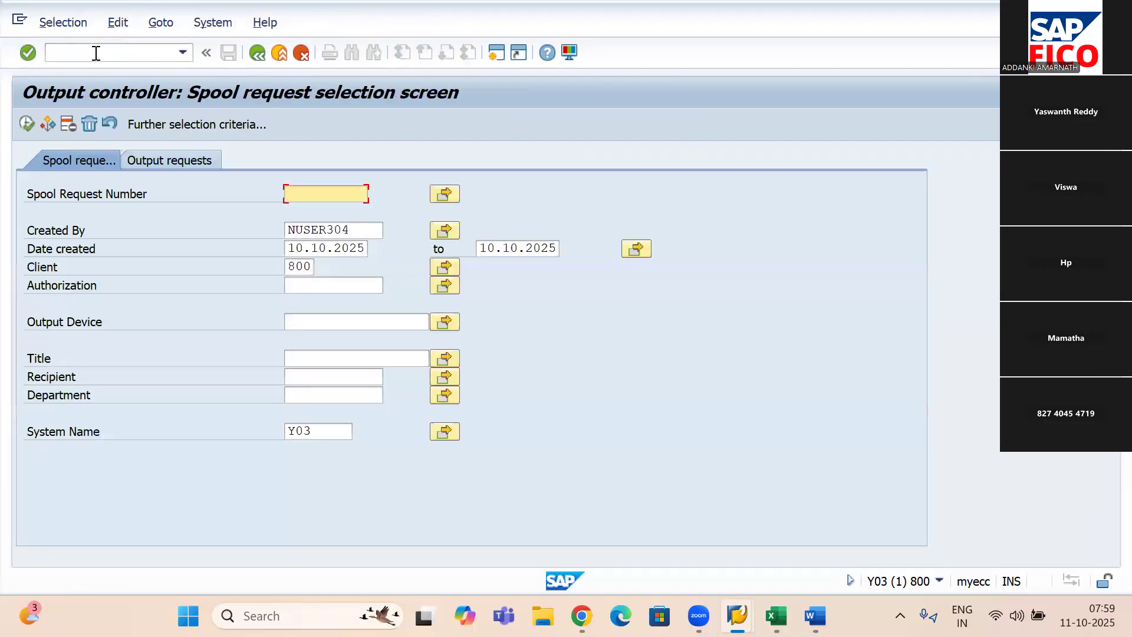
- Select spool request 585357, display its contents and go back to the list of spool requests
{"action": "type", "text": "58"}
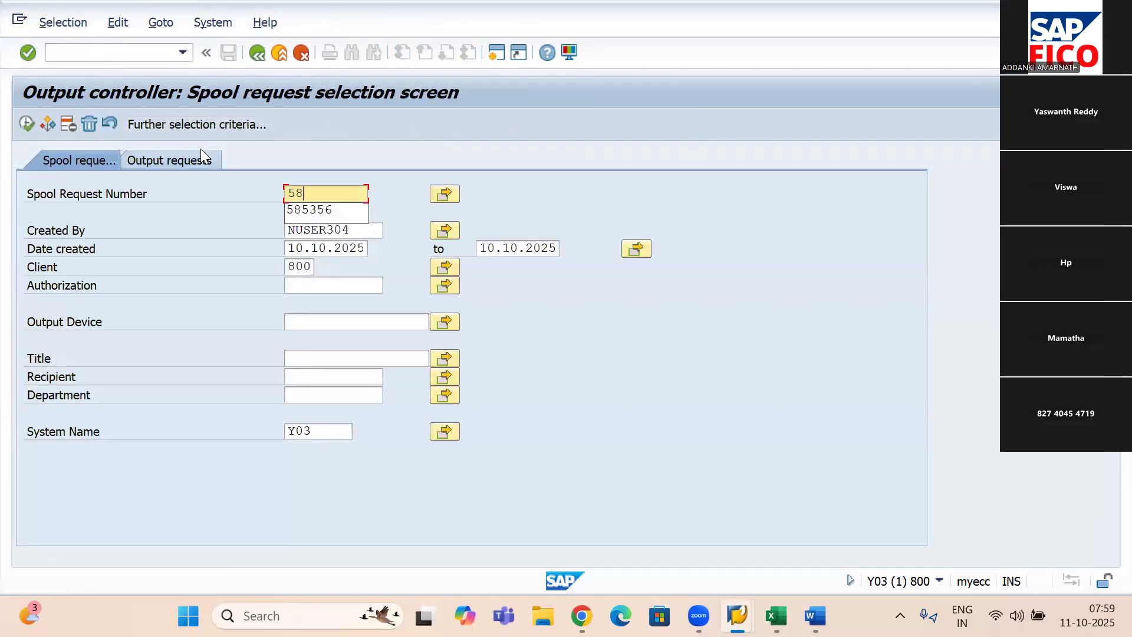
{"action": "type", "text": "5357"}
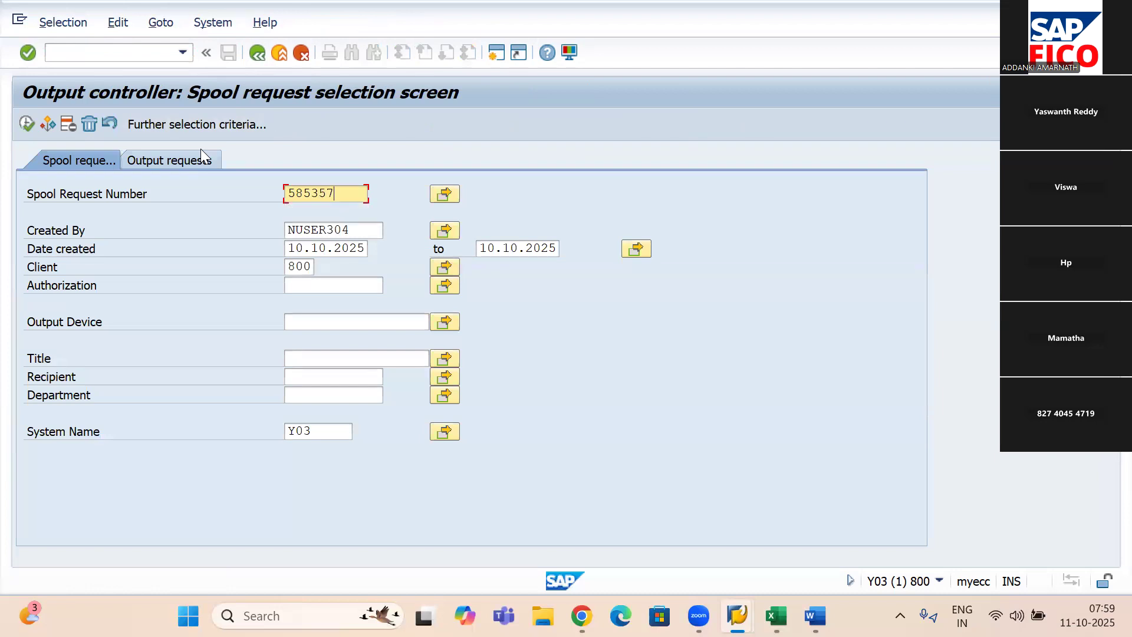
{"action": "left_click", "coordinate": [27, 122]}
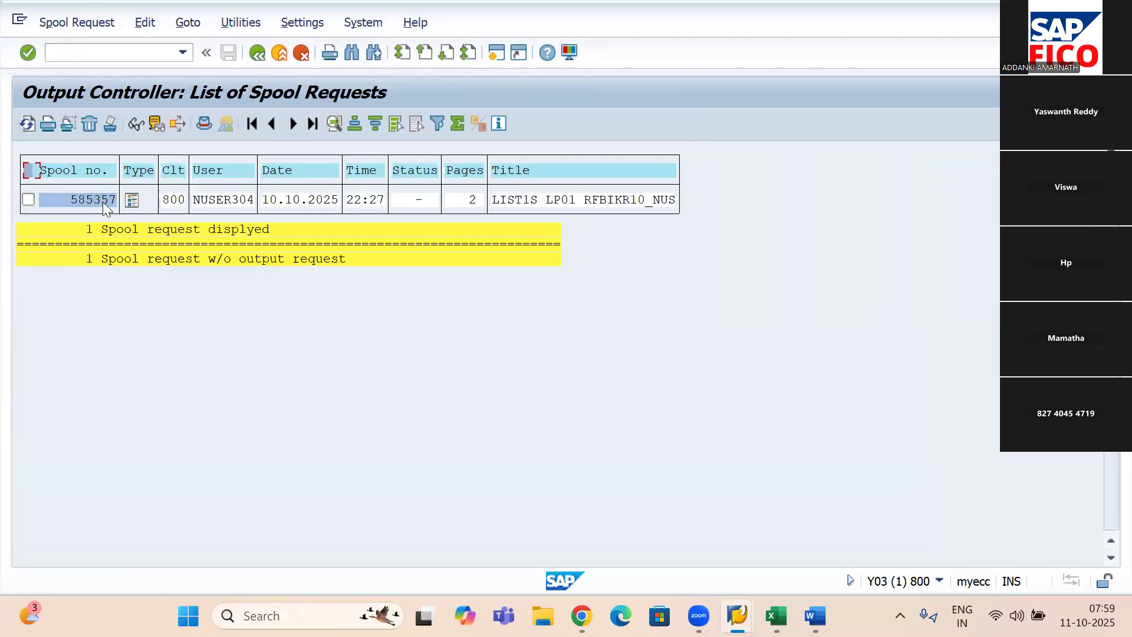
{"action": "left_click", "coordinate": [134, 203]}
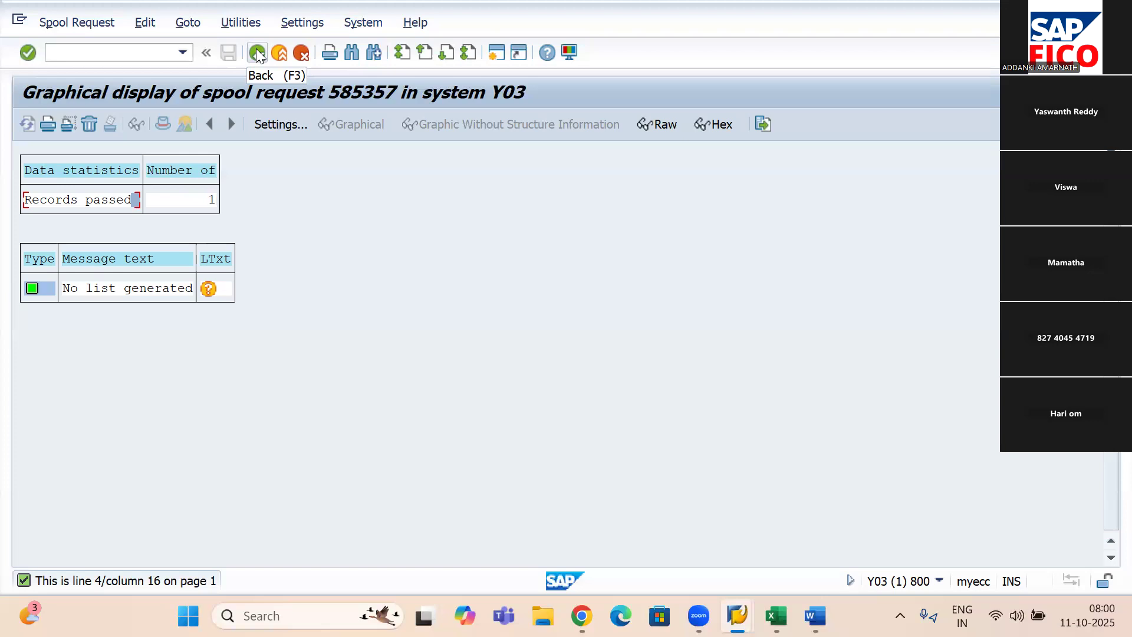
{"action": "left_click", "coordinate": [257, 54]}
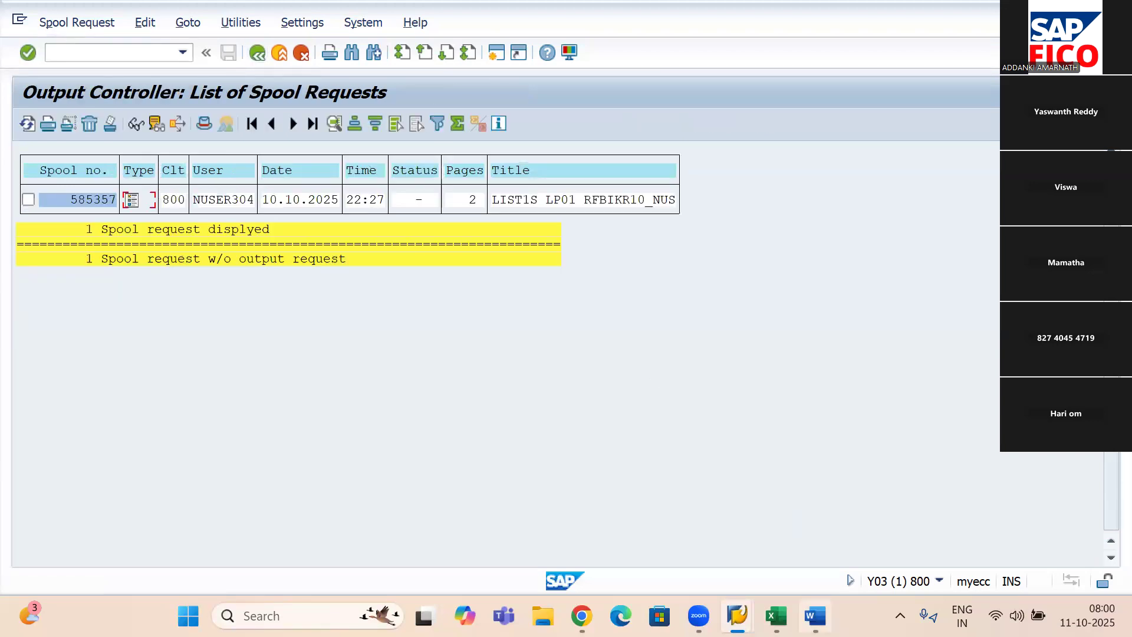
- Switch to the Word notes and add the line "Vendor Master Data Exchange – FK15" below the spool entry
{"action": "mouse_move", "coordinate": [816, 616]}
{"action": "left_click", "coordinate": [824, 552]}
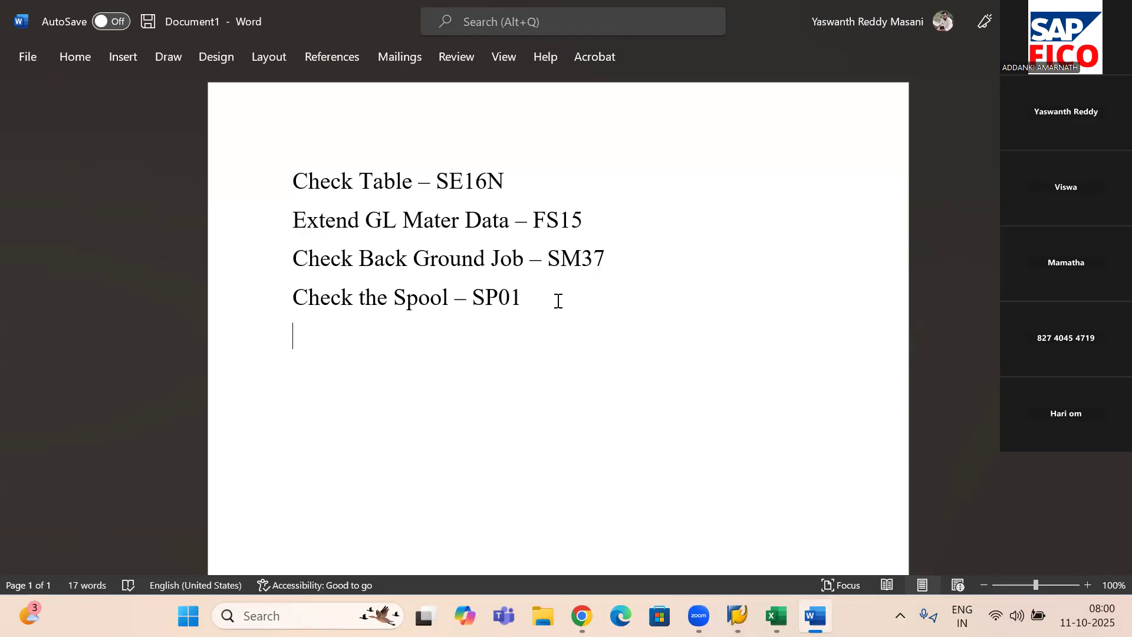
{"action": "type", "text": "Vendor M"}
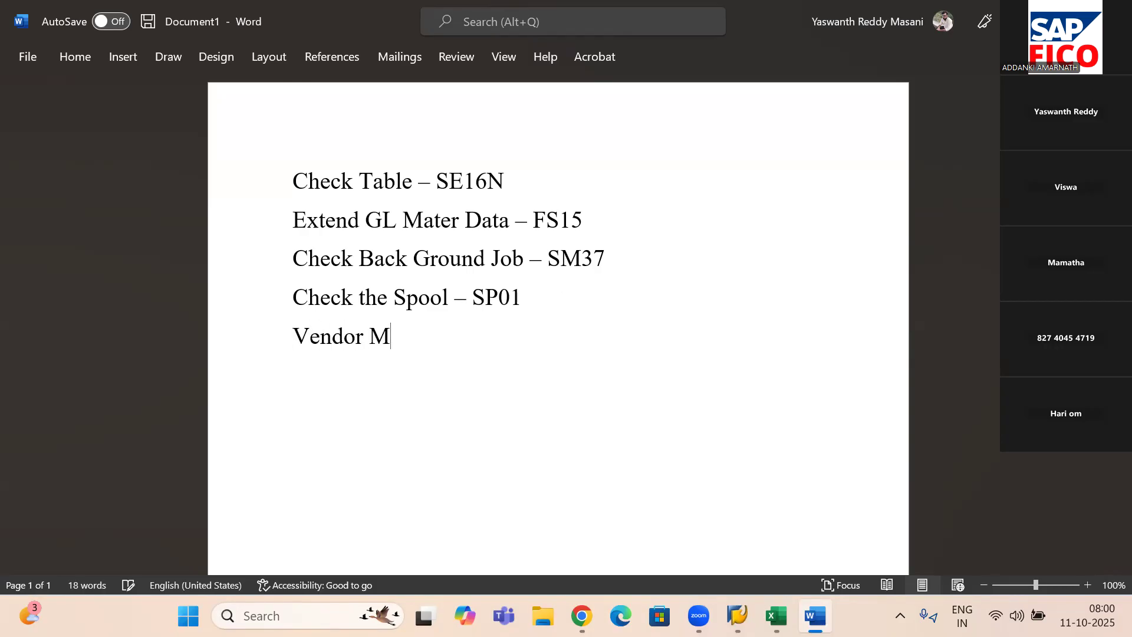
{"action": "type", "text": "aster Data Ec"}
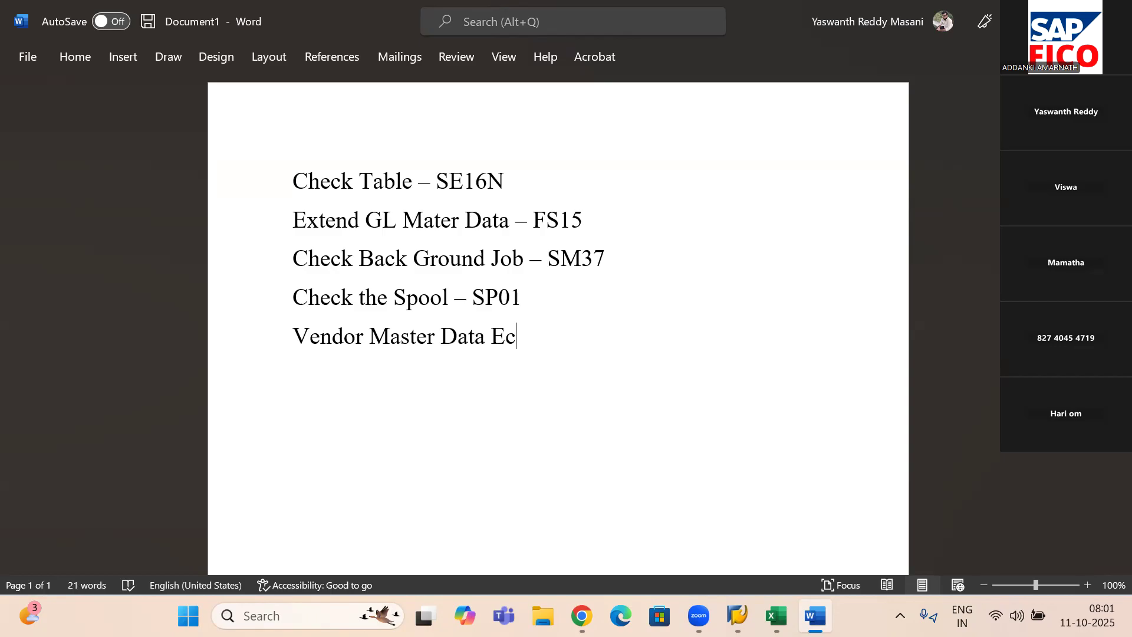
{"action": "type", "text": "xchang"}
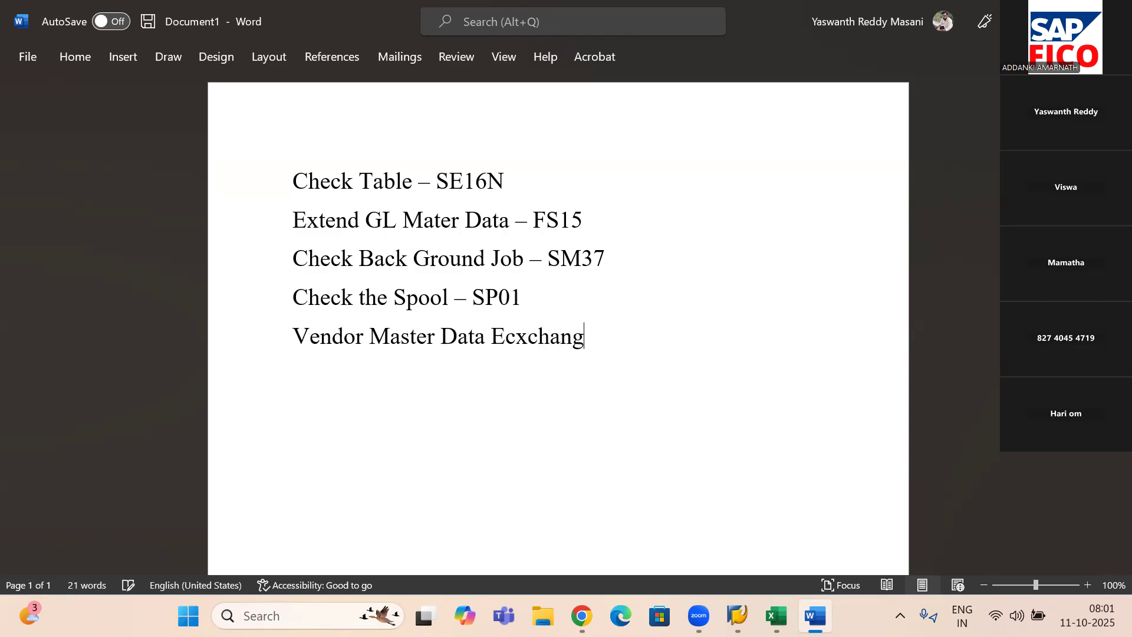
{"action": "type", "text": "e - FK"}
{"action": "type", "text": "15"}
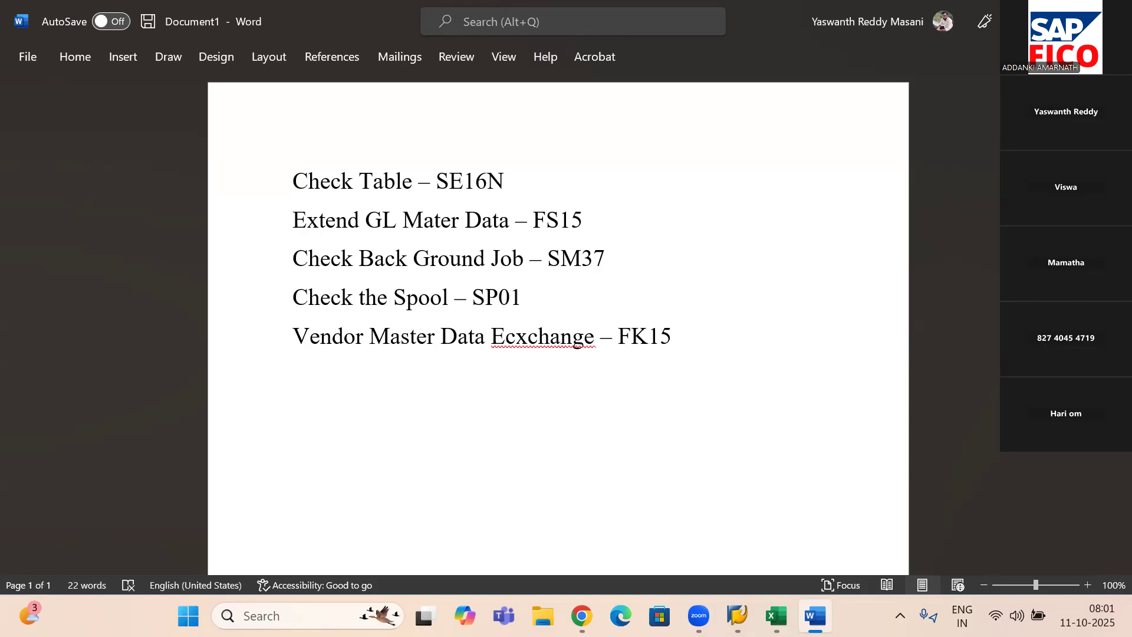
{"action": "left_click", "coordinate": [521, 337]}
{"action": "key", "text": "BackSpace"}
{"action": "left_click", "coordinate": [686, 326]}
- Add the line "Customer Master Data Exchange – FD15" below the vendor entry
{"action": "key", "text": "Return"}
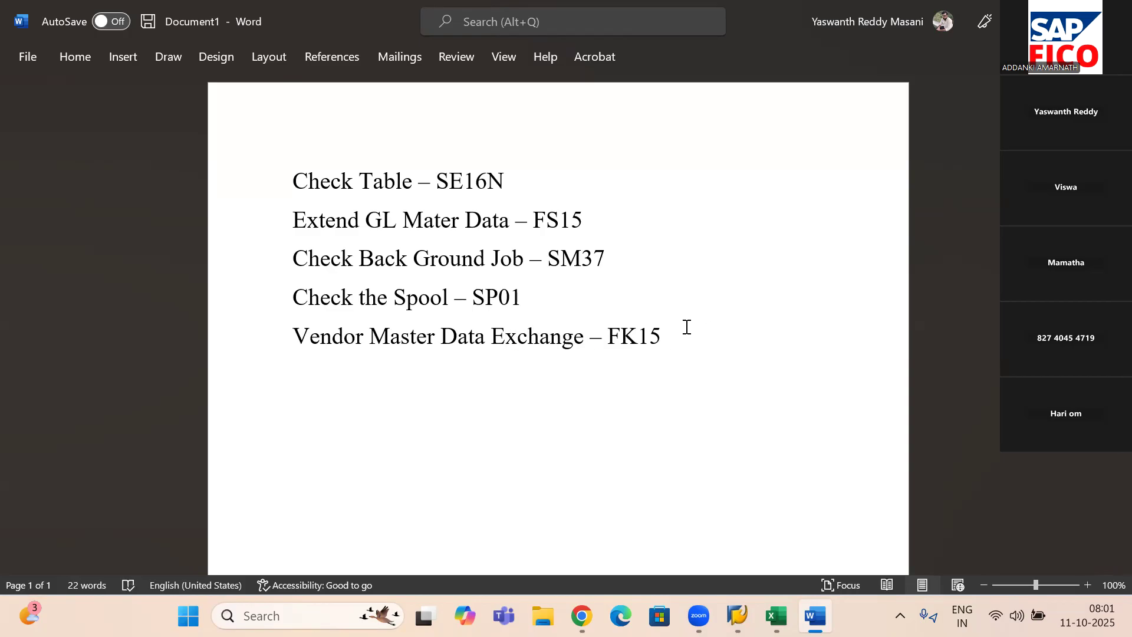
{"action": "type", "text": "Customer "}
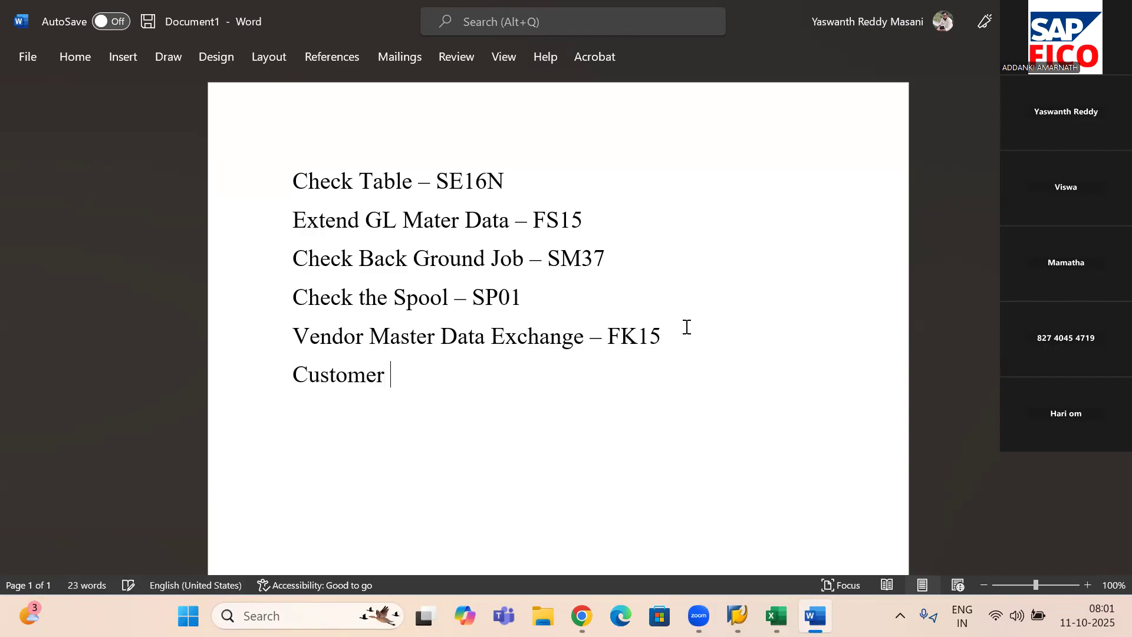
{"action": "type", "text": "Master "}
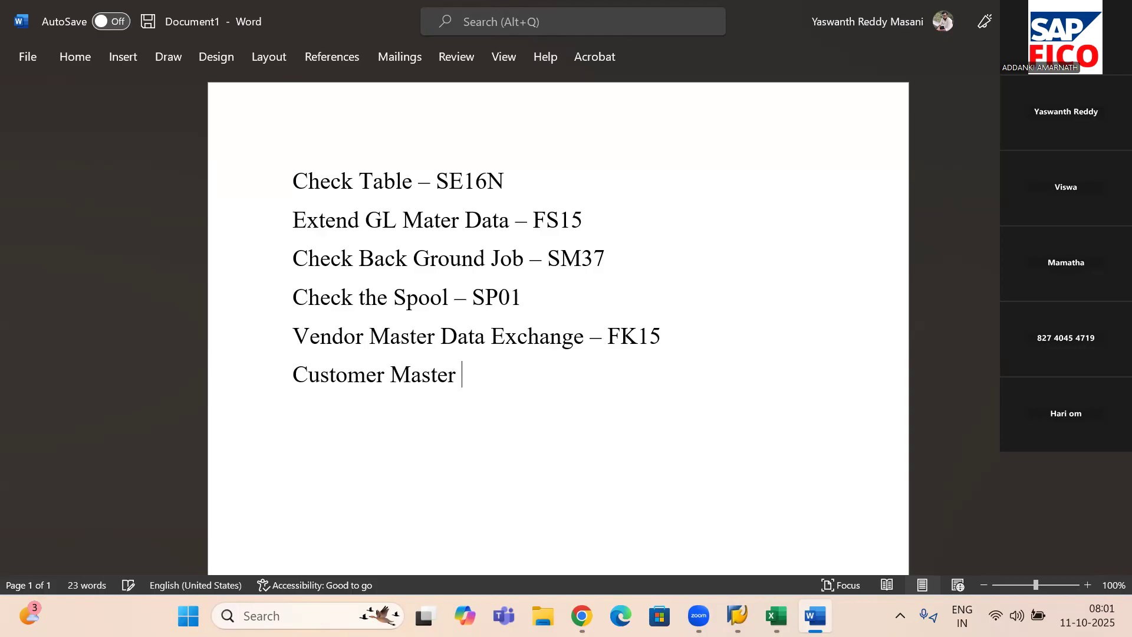
{"action": "type", "text": "Data Exchan"}
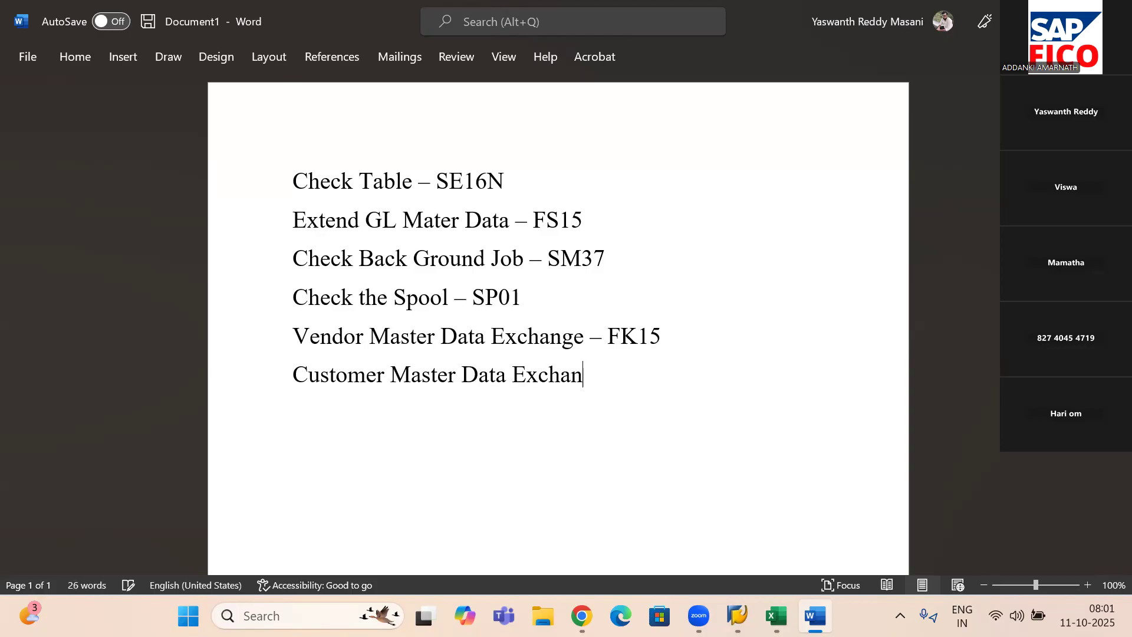
{"action": "type", "text": "ge - "}
{"action": "type", "text": "FD15"}
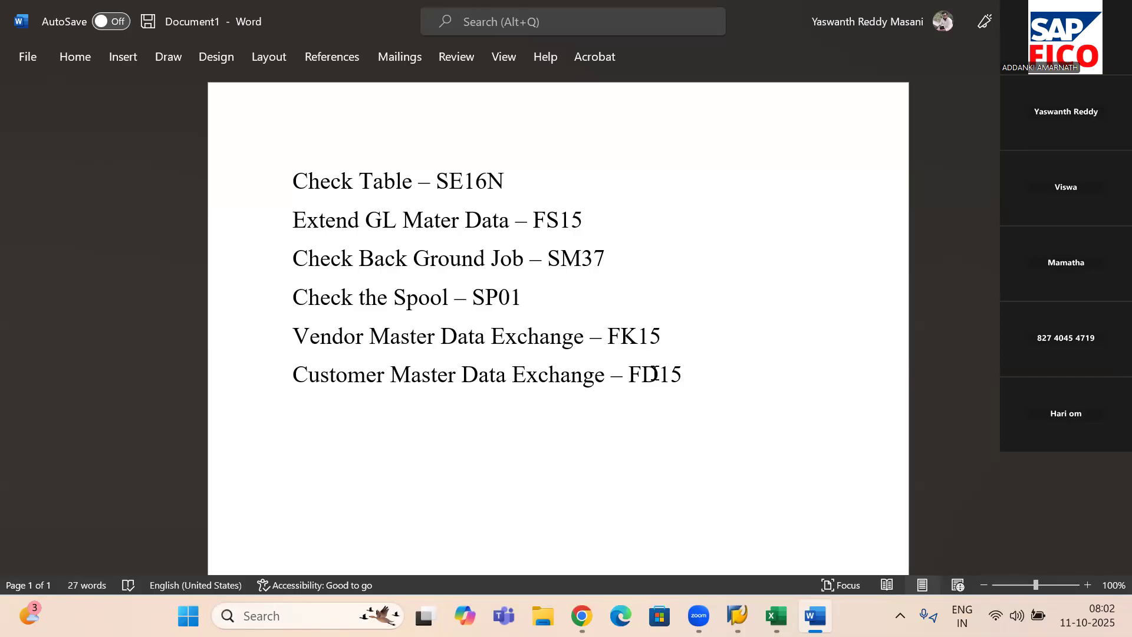
- Switch back to the SAP spool list session and open the G/L account groups overview with transaction OBD4
{"action": "mouse_move", "coordinate": [750, 601]}
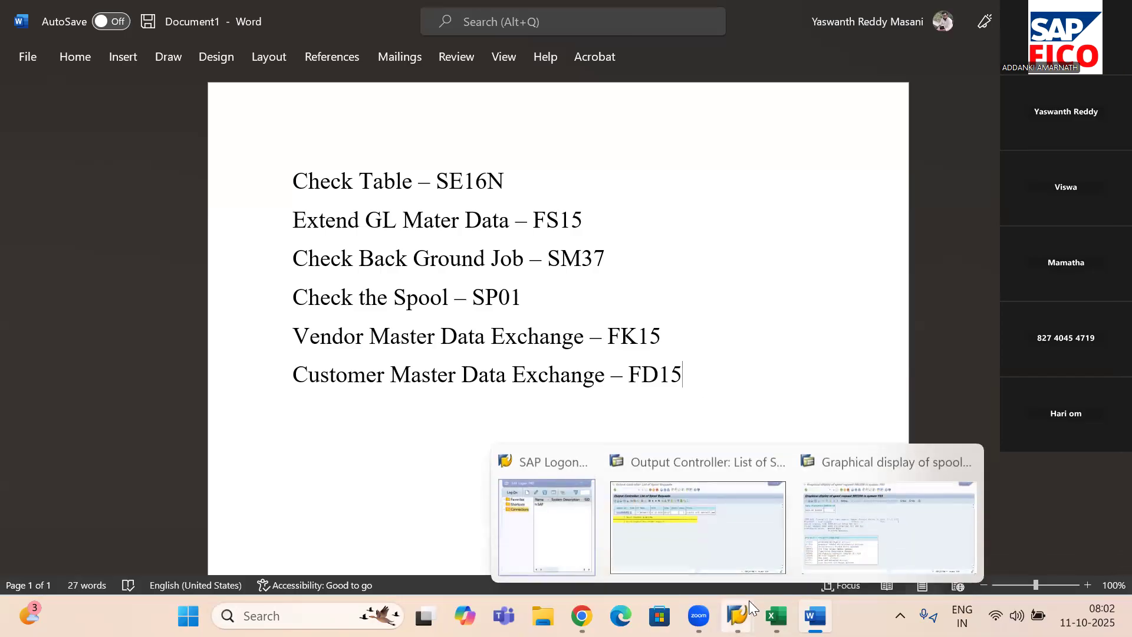
{"action": "left_click", "coordinate": [728, 538]}
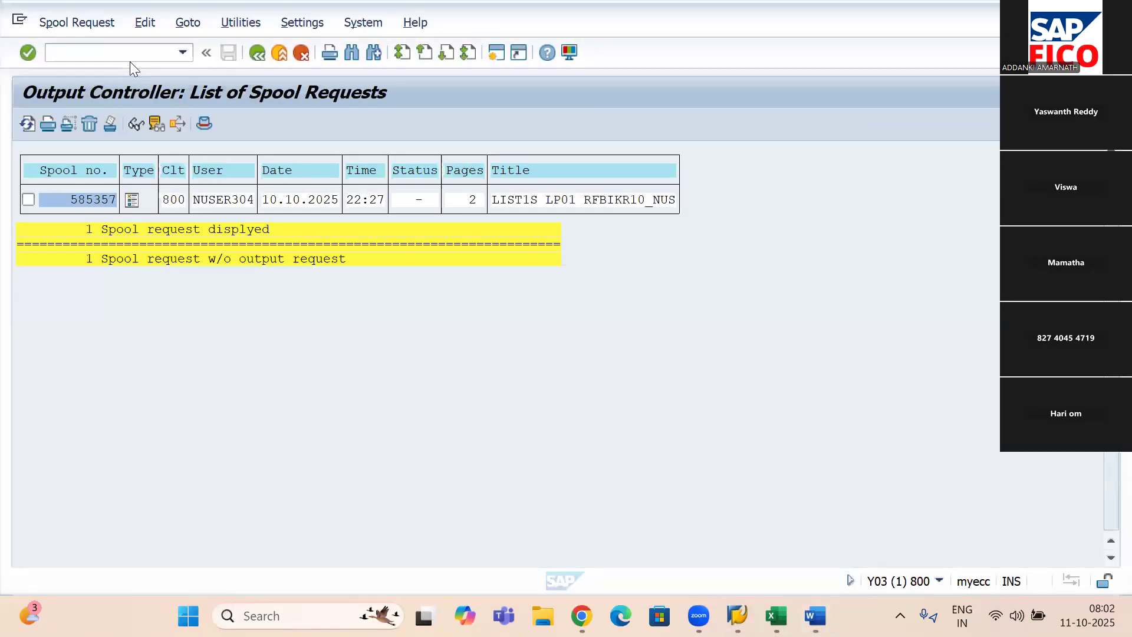
{"action": "left_click", "coordinate": [113, 52]}
{"action": "type", "text": "/NOBD4"}
{"action": "key", "text": "Return"}
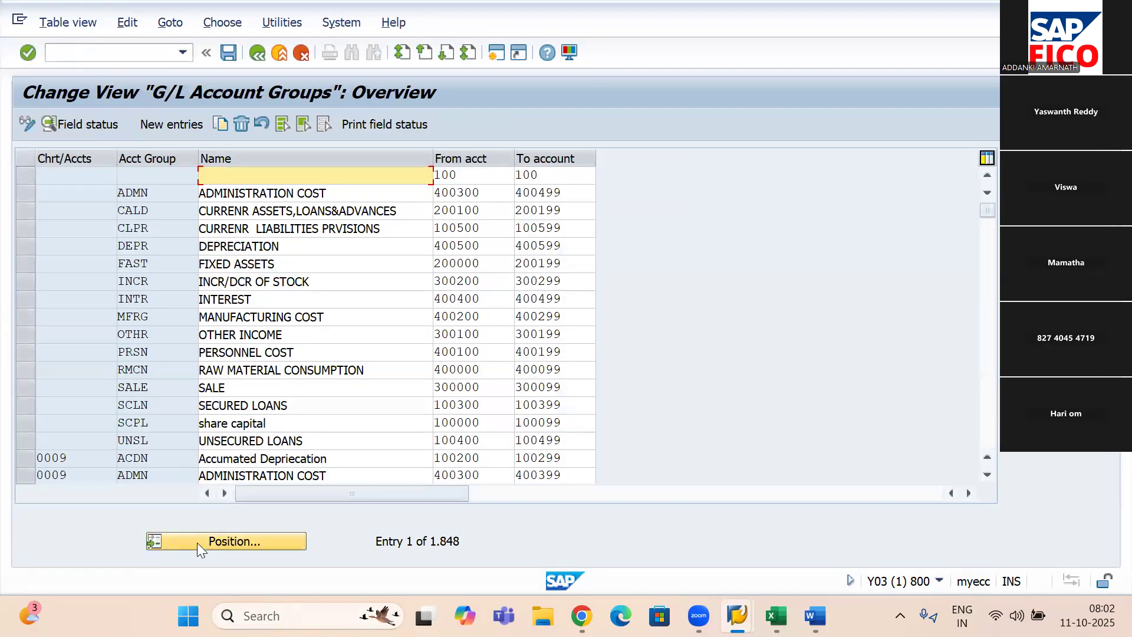
- Position the G/L account groups list at chart of accounts 4OCA and highlight account group ACBG
{"action": "left_click", "coordinate": [197, 541]}
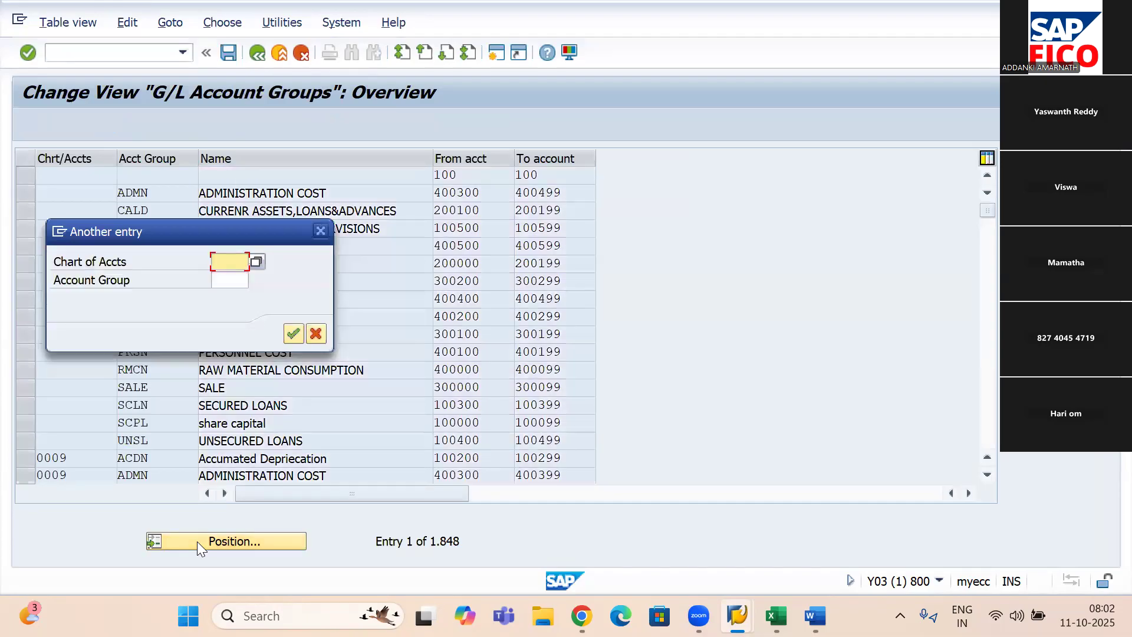
{"action": "type", "text": "444"}
{"action": "key", "text": "BackSpace"}
{"action": "key", "text": "BackSpace"}
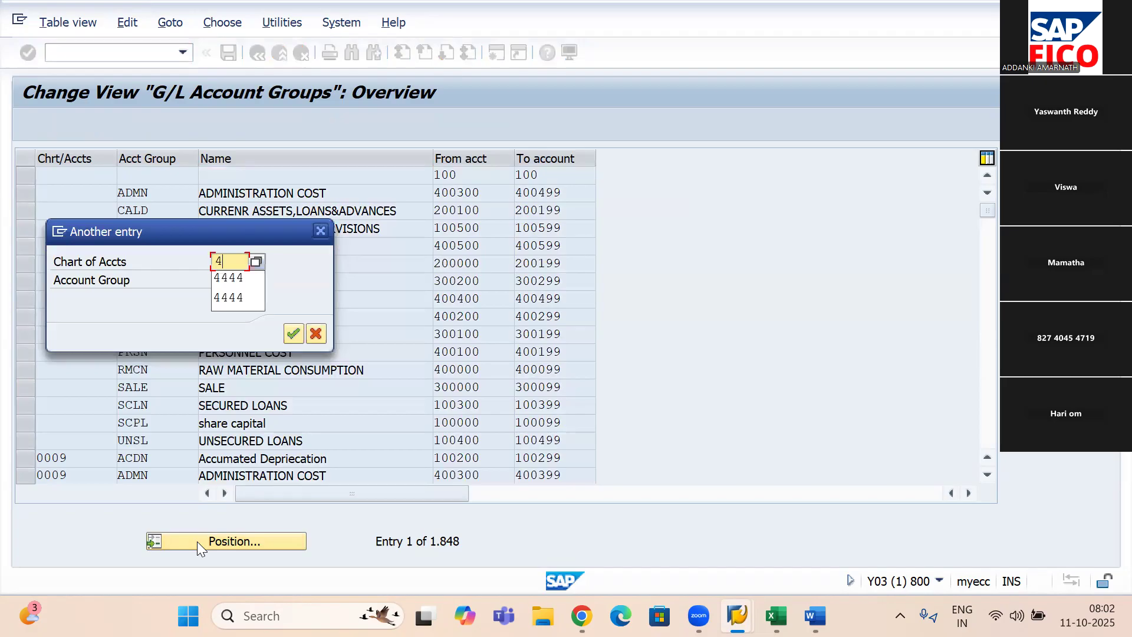
{"action": "type", "text": "0CA"}
{"action": "key", "text": "Return"}
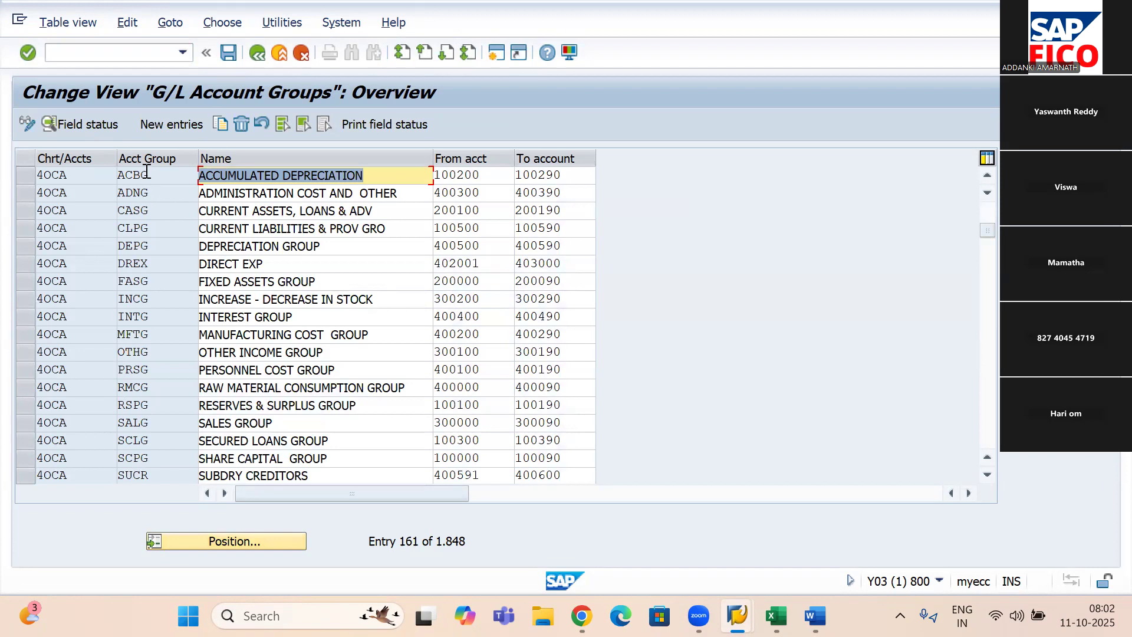
{"action": "left_click_drag", "start_coordinate": [147, 175], "coordinate": [110, 173]}
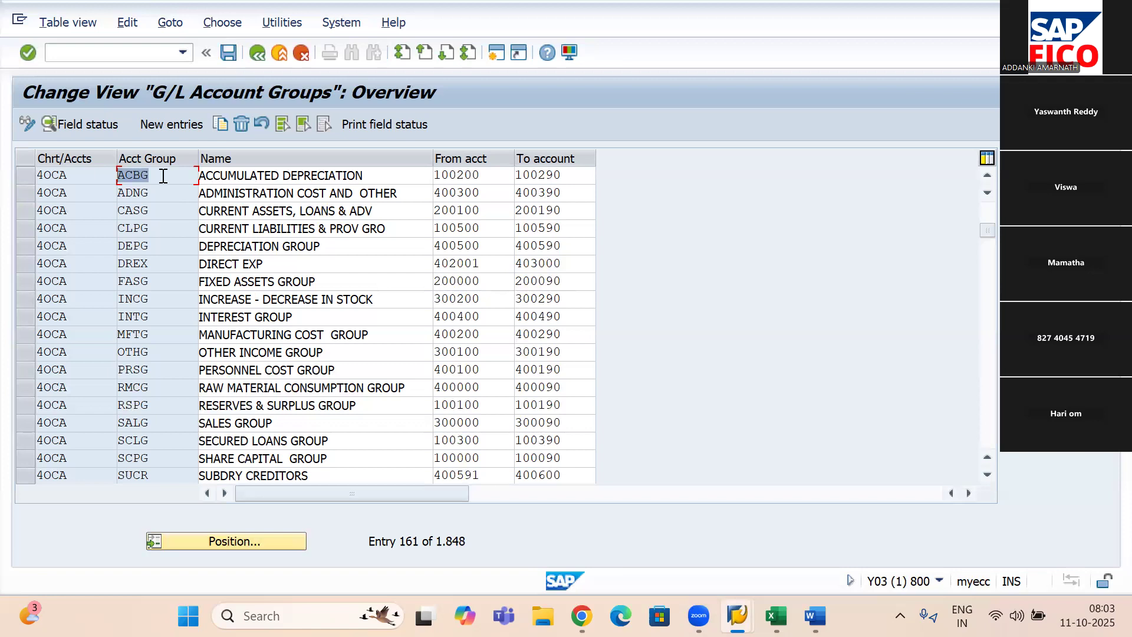
{"action": "left_click", "coordinate": [487, 561]}
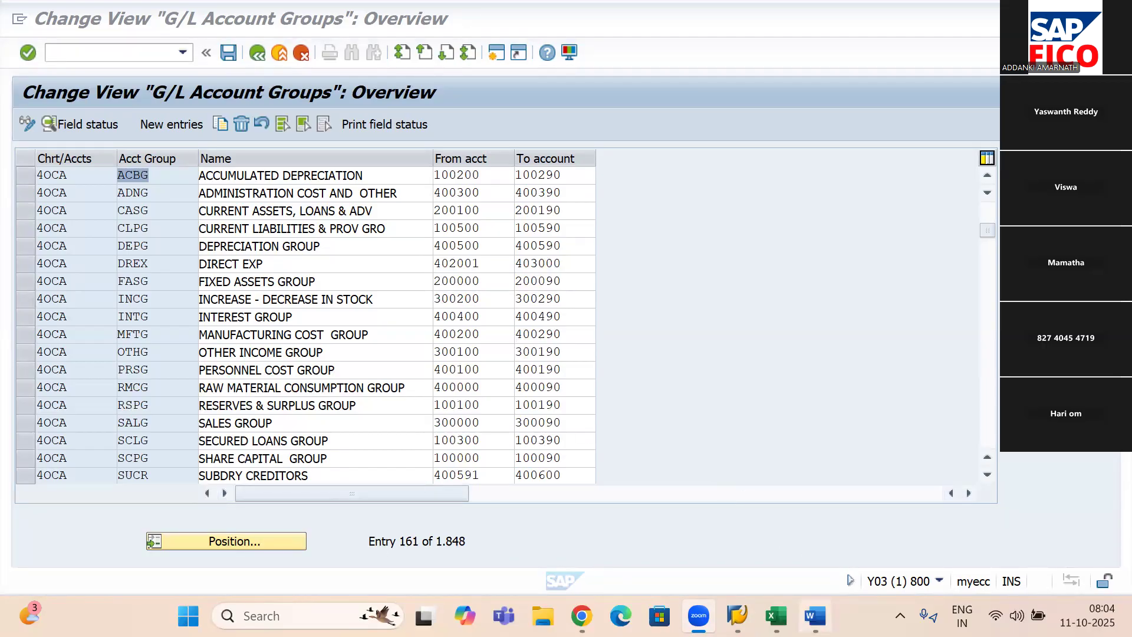
- Switch to the Word notes and add "Monday – Mass Changes" after a blank line below the customer entry
{"action": "mouse_move", "coordinate": [816, 616]}
{"action": "left_click", "coordinate": [816, 613]}
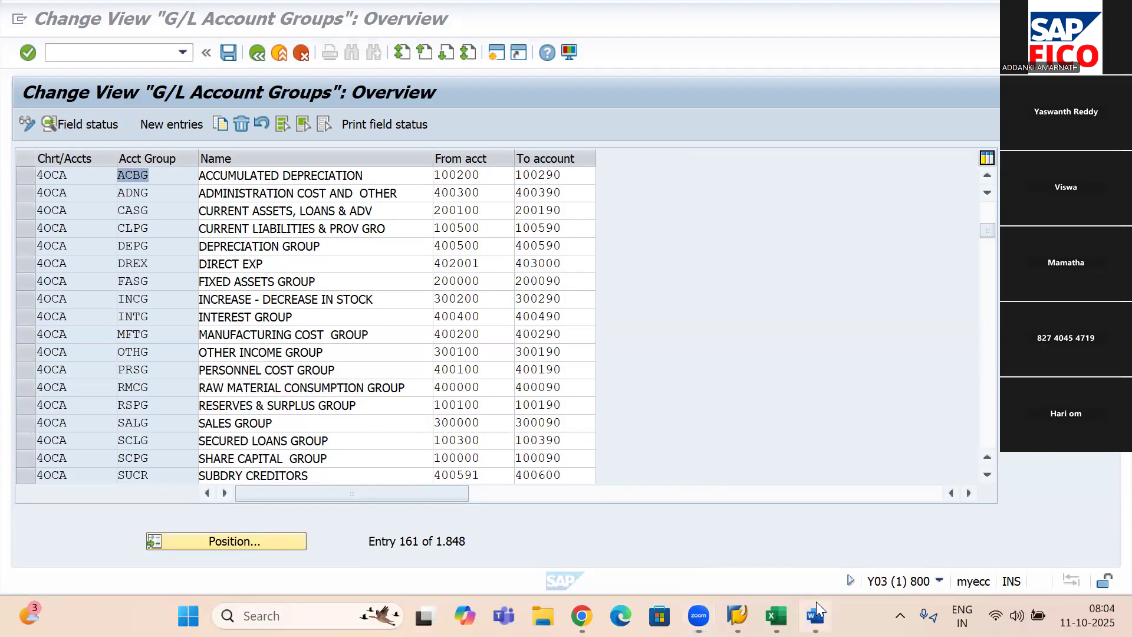
{"action": "key", "text": "Return"}
{"action": "key", "text": "Return"}
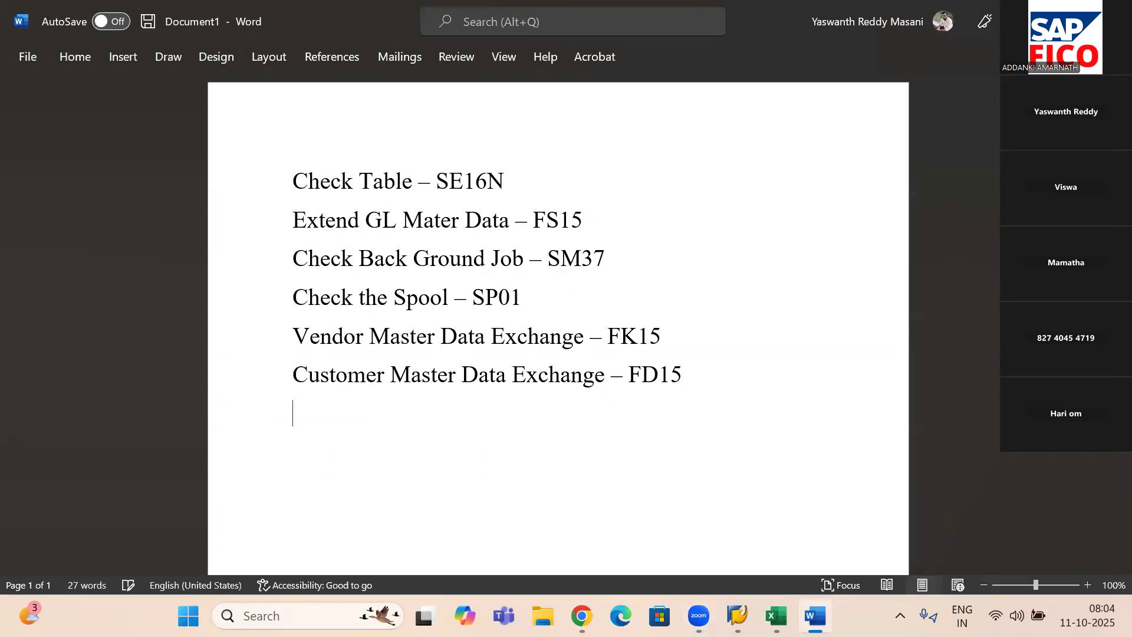
{"action": "type", "text": "Monday"}
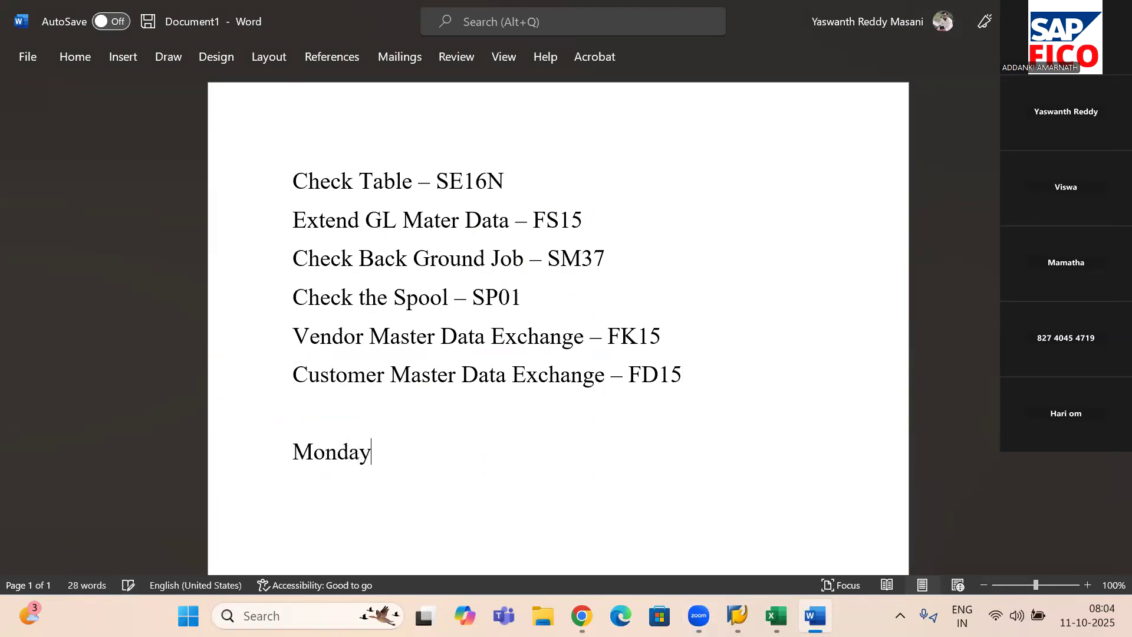
{"action": "type", "text": " - Mass Changes"}
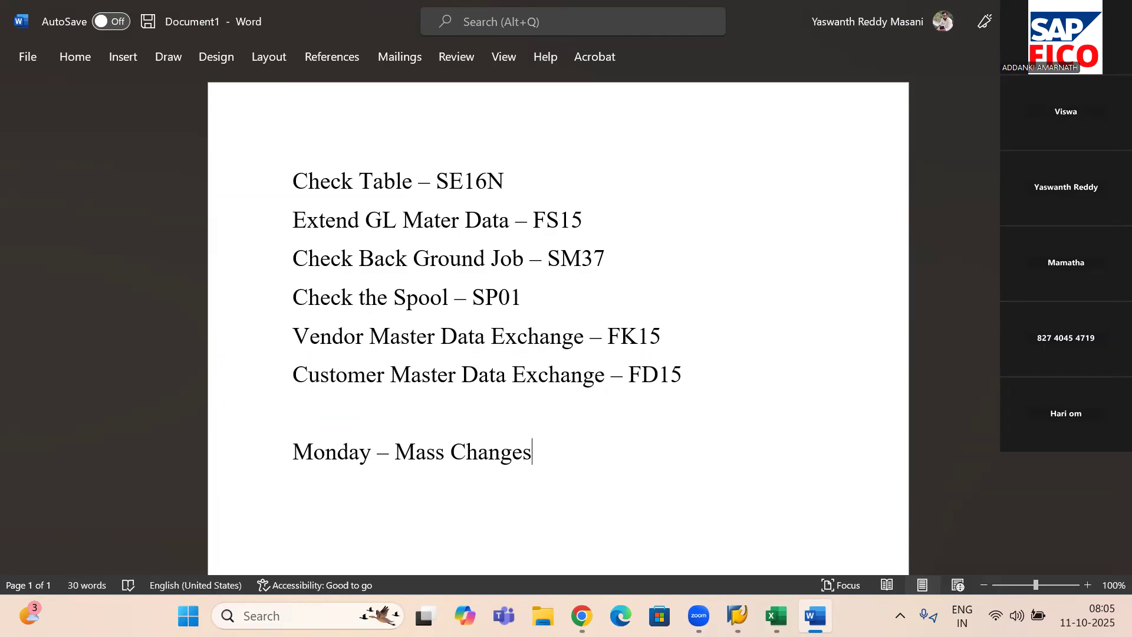
{"action": "left_click", "coordinate": [615, 570]}
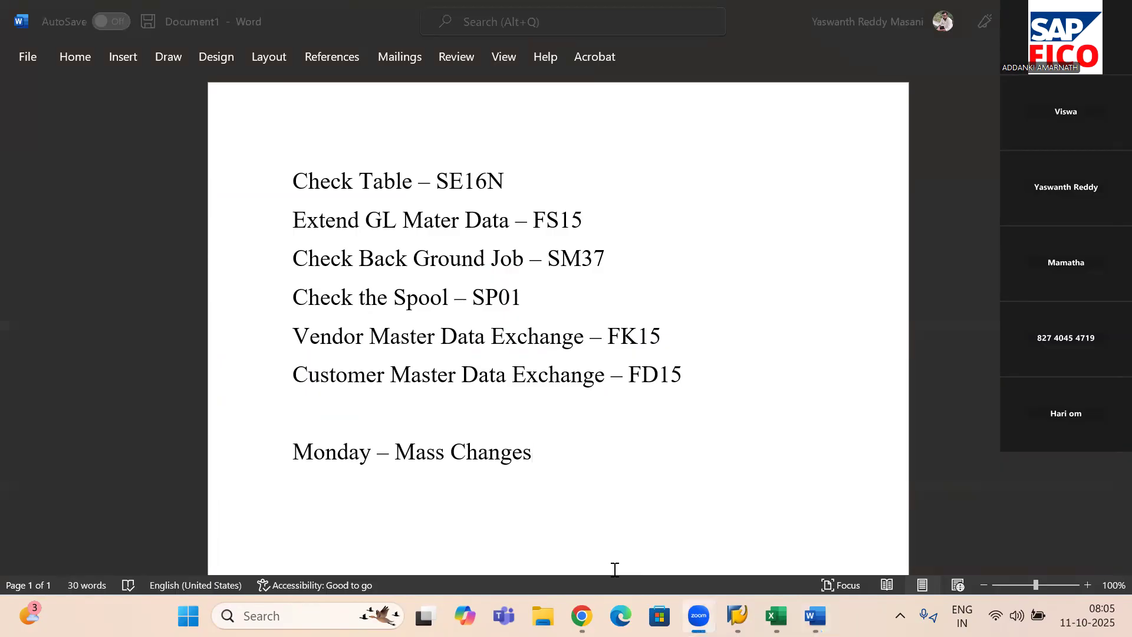